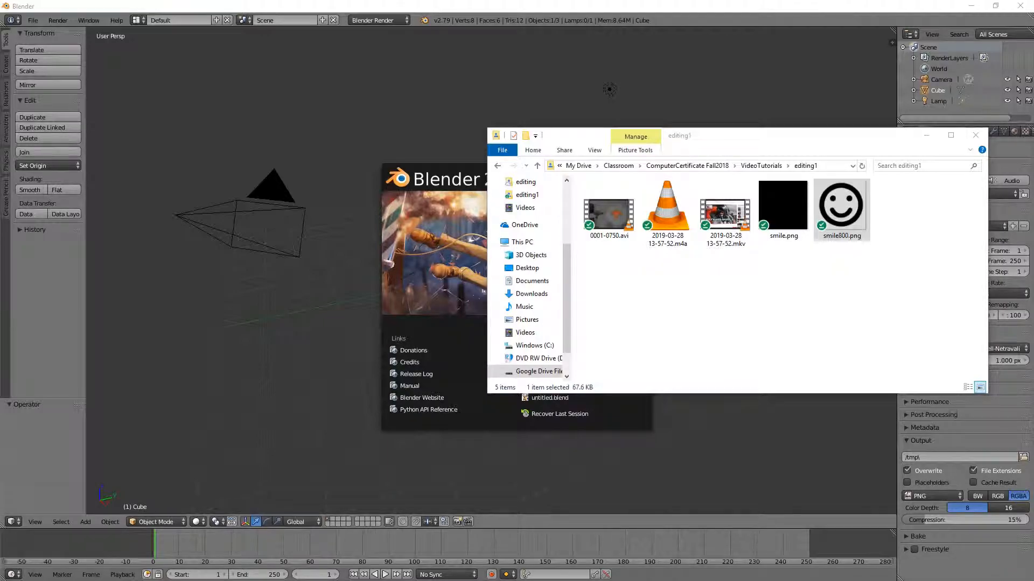
{"action": "left_click", "coordinate": [727, 223]}
{"action": "double_click", "coordinate": [727, 223]}
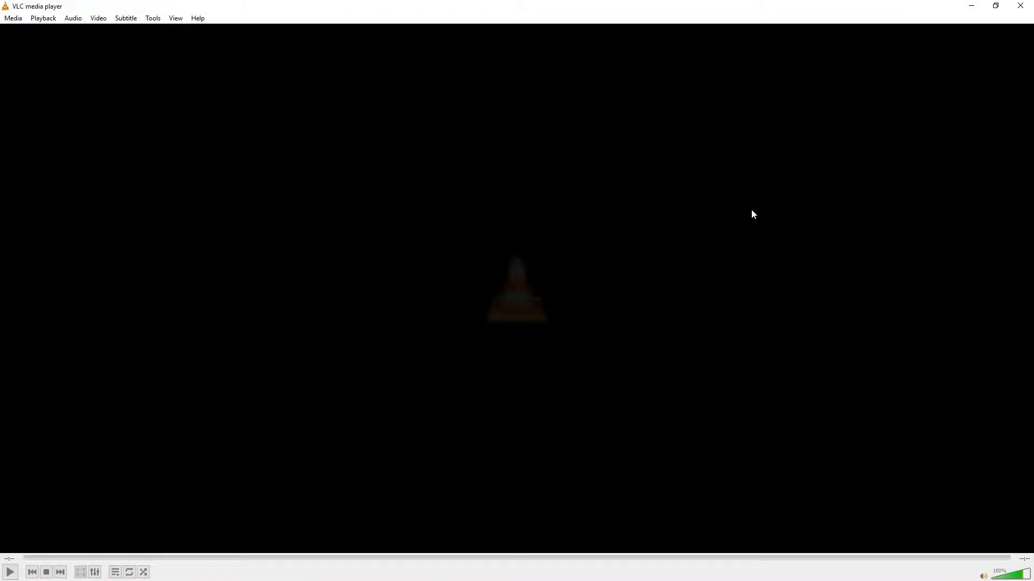
{"action": "left_click", "coordinate": [1020, 5]}
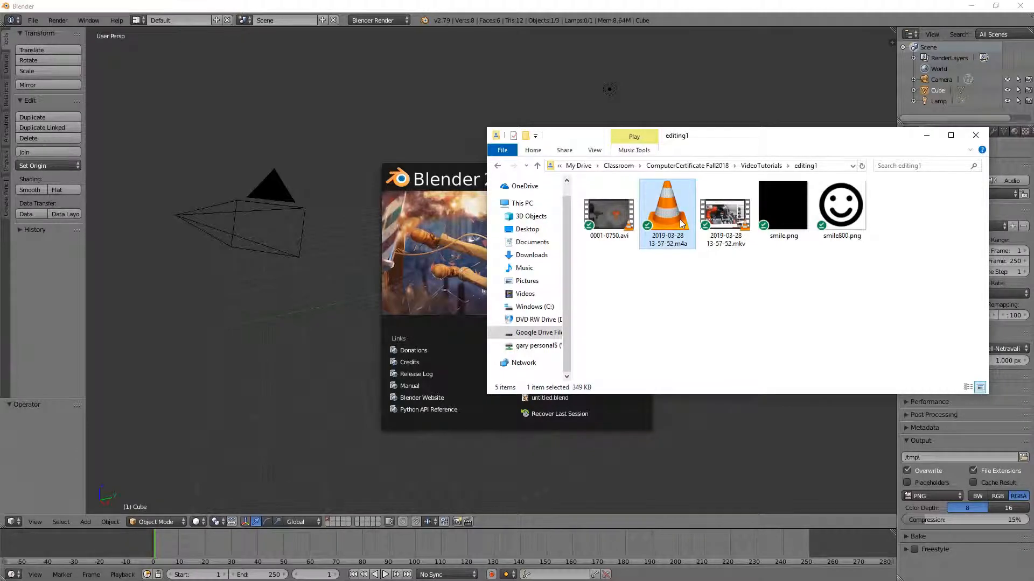
{"action": "double_click", "coordinate": [680, 221]}
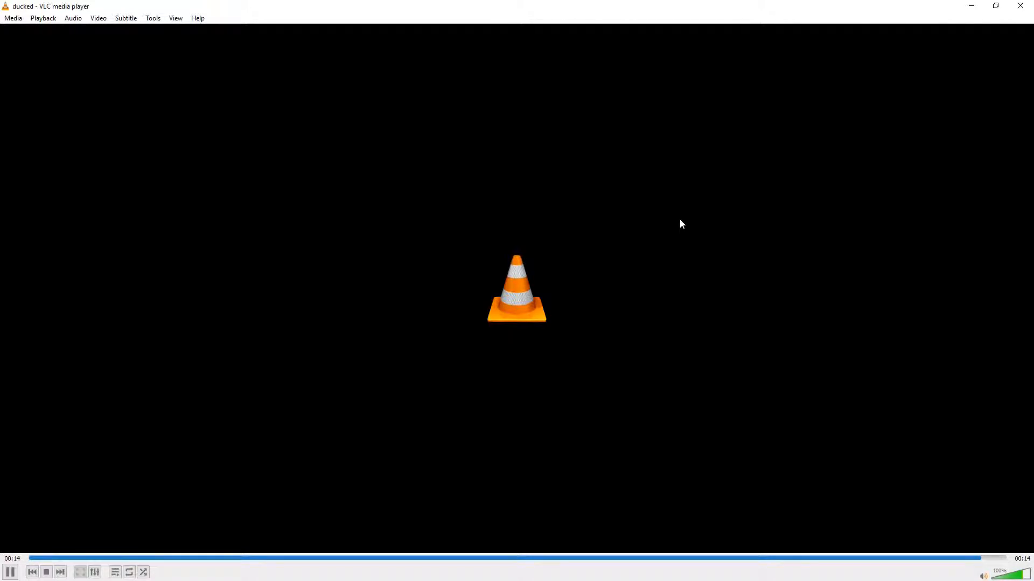
{"action": "left_click", "coordinate": [1020, 6]}
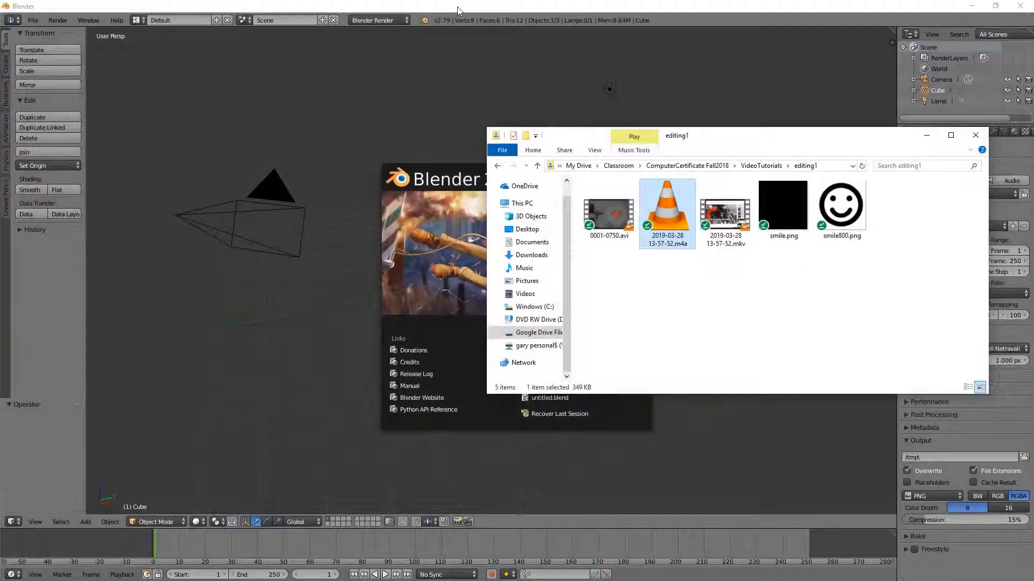
- Switch to Blender, dismiss the splash screen and change the screen layout to Video Editing
{"action": "left_click", "coordinate": [140, 27]}
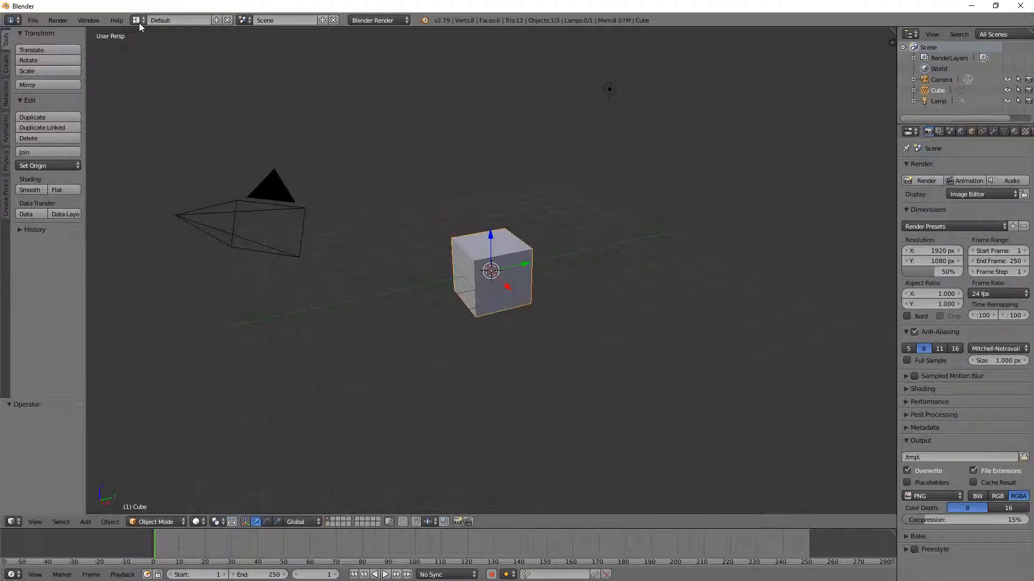
{"action": "left_click", "coordinate": [138, 21]}
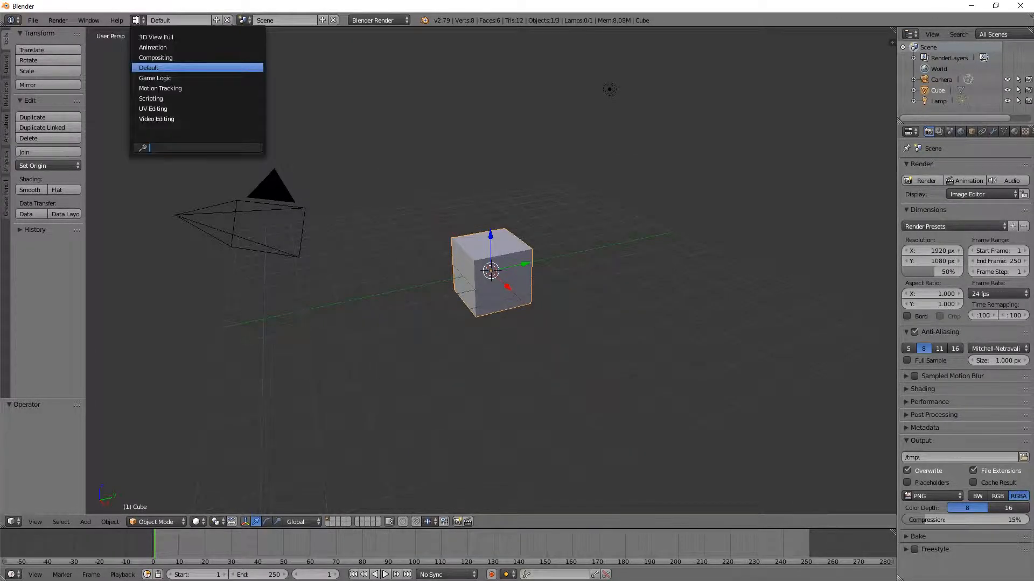
{"action": "left_click", "coordinate": [176, 118]}
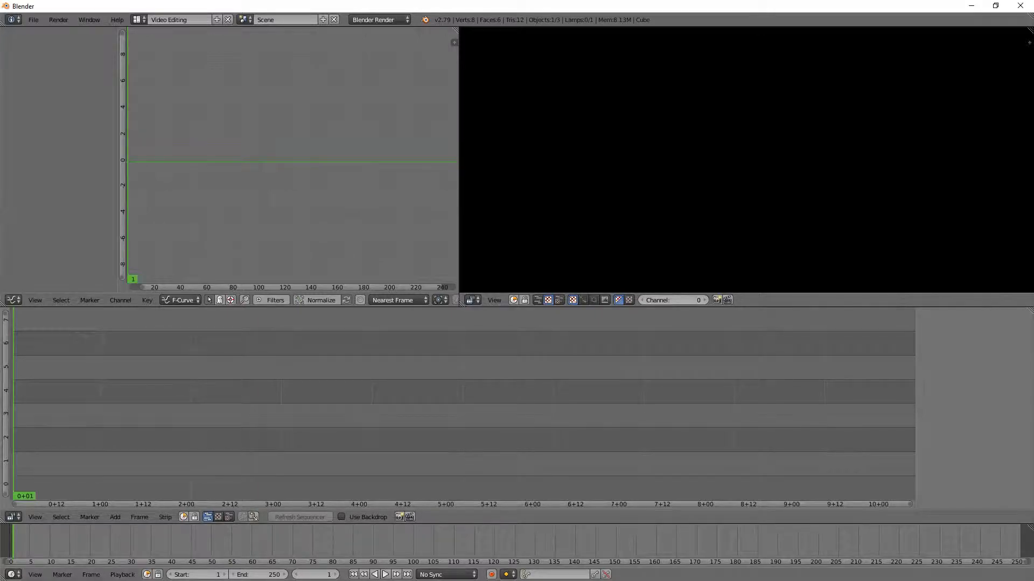
{"action": "key", "text": "alt+Tab"}
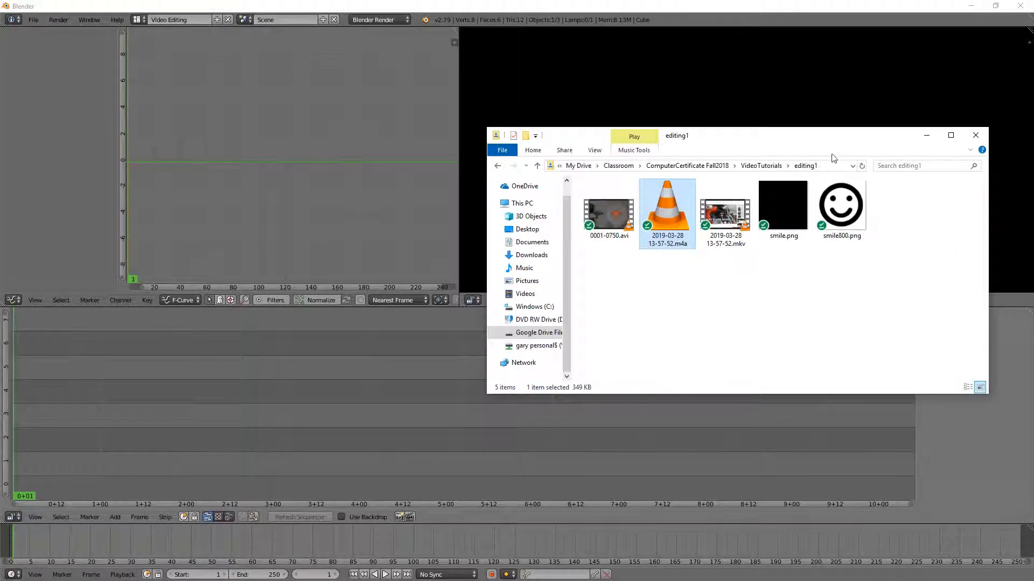
{"action": "left_click", "coordinate": [732, 214]}
{"action": "left_click_drag", "start_coordinate": [724, 214], "coordinate": [117, 455]}
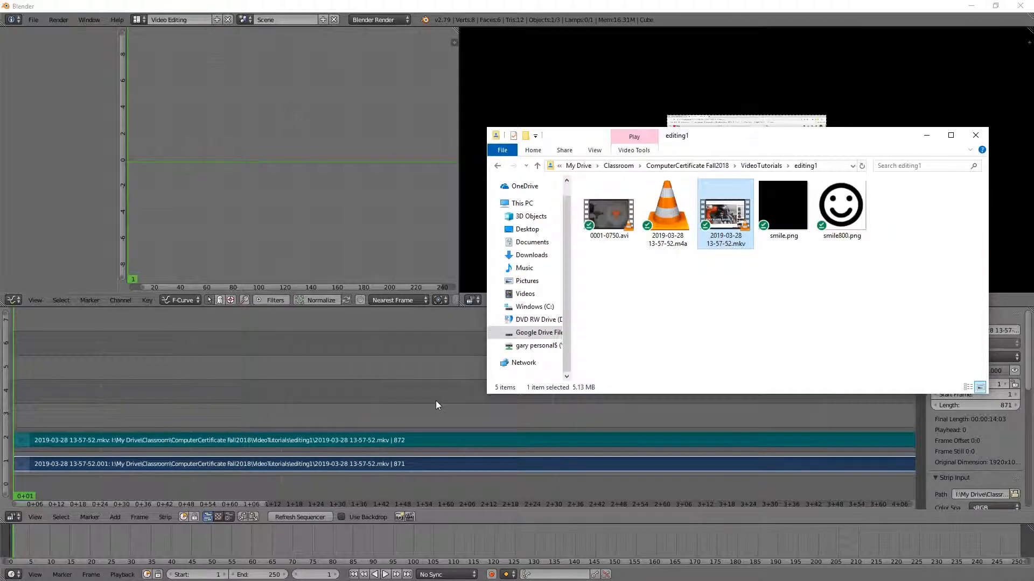
{"action": "left_click", "coordinate": [846, 4]}
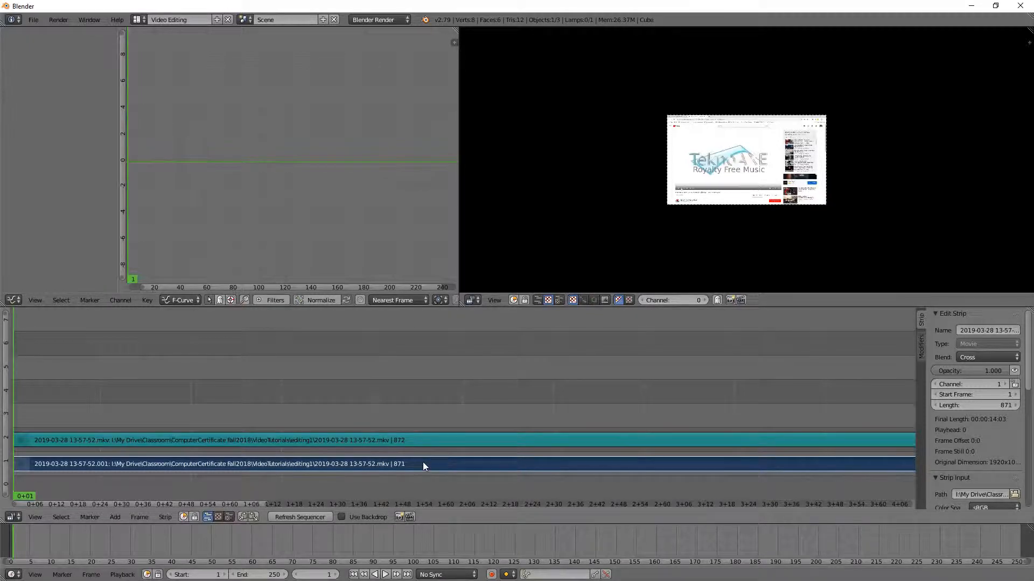
{"action": "left_click_drag", "start_coordinate": [916, 386], "coordinate": [781, 383]}
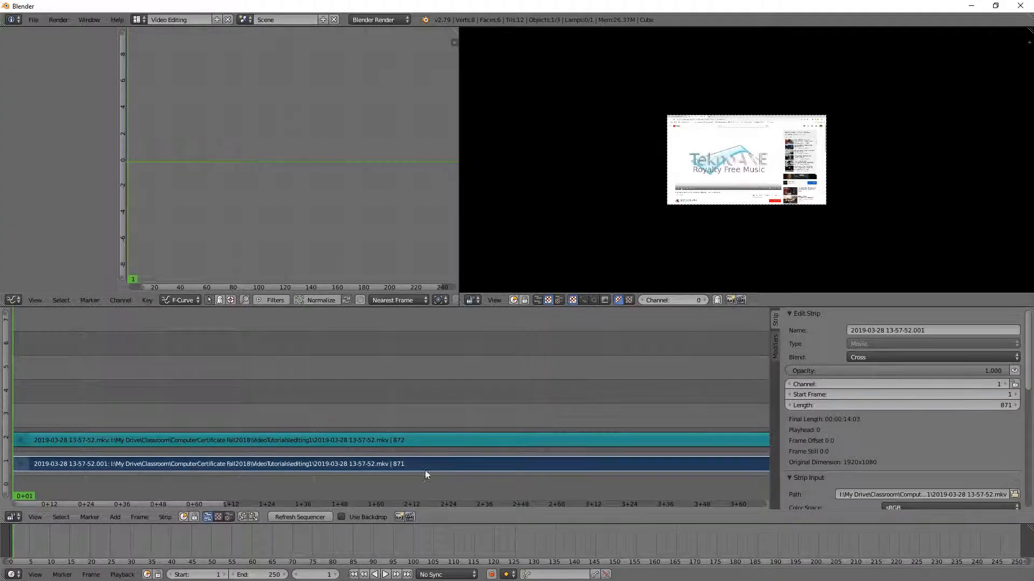
- Delete the mkv file's sound strip from channel 2 of the sequencer
{"action": "right_click", "coordinate": [389, 440]}
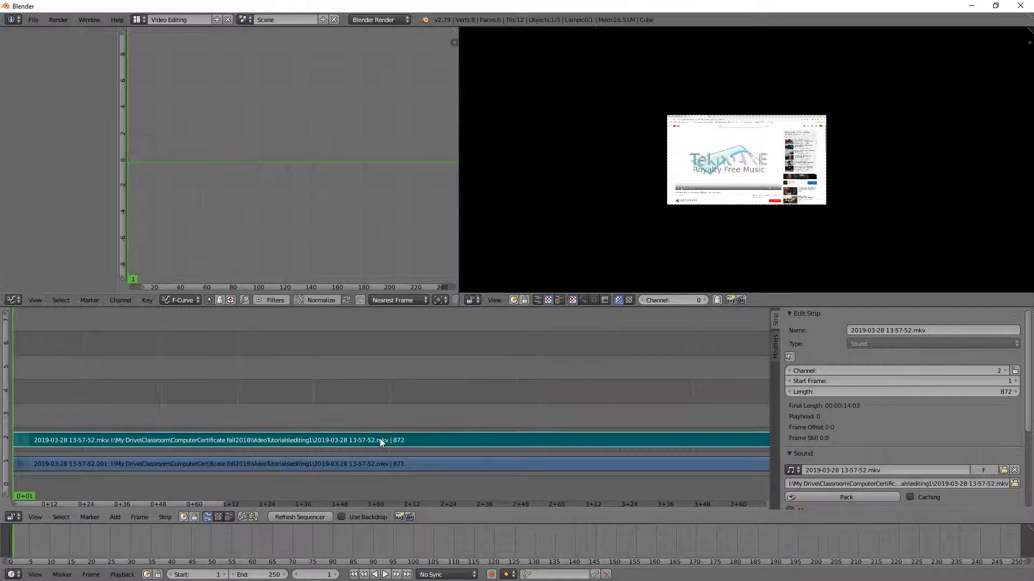
{"action": "key", "text": "x"}
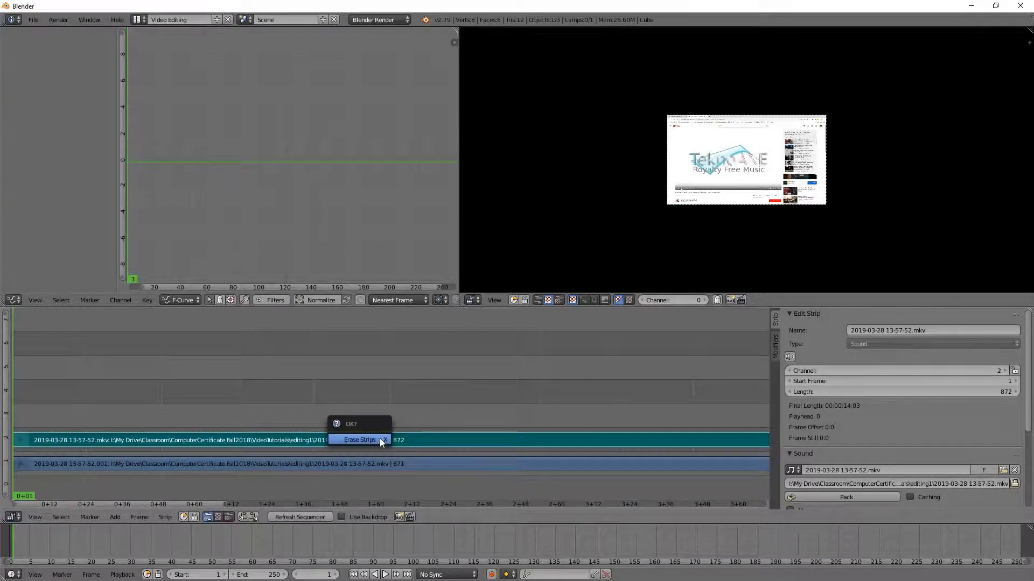
{"action": "left_click", "coordinate": [380, 438]}
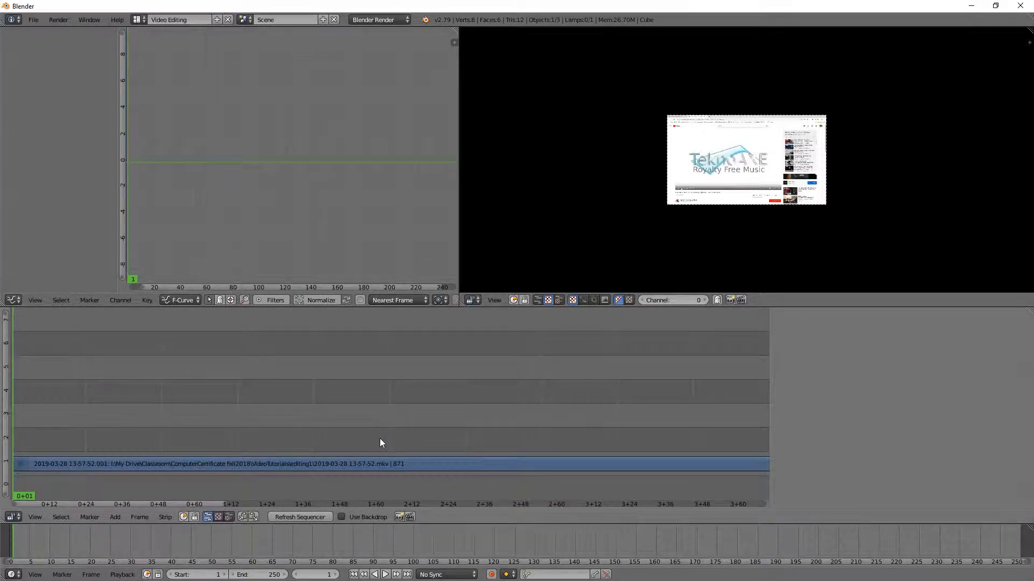
{"action": "key", "text": "alt+Tab"}
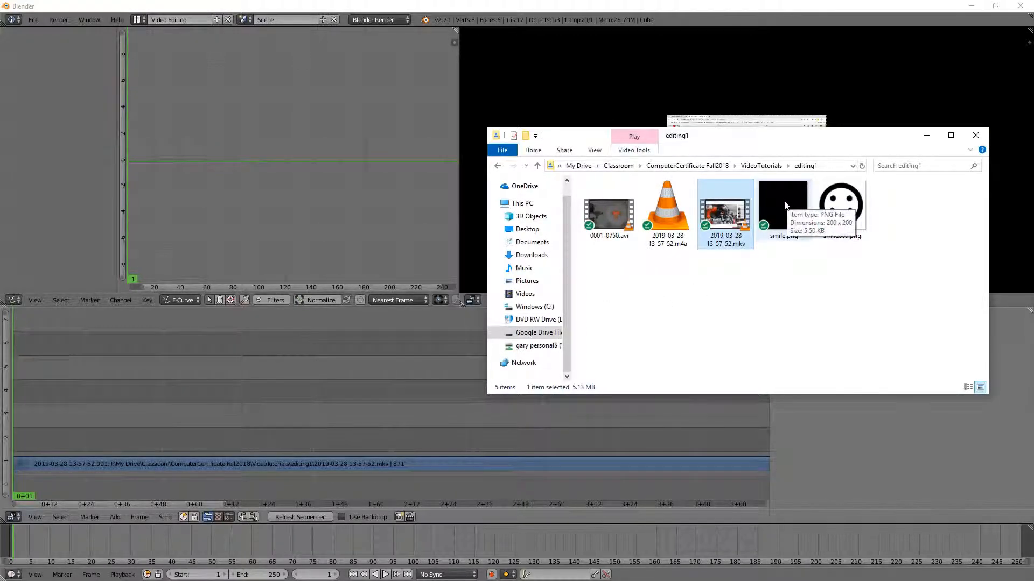
{"action": "left_click", "coordinate": [668, 214]}
{"action": "left_click_drag", "start_coordinate": [667, 214], "coordinate": [86, 439]}
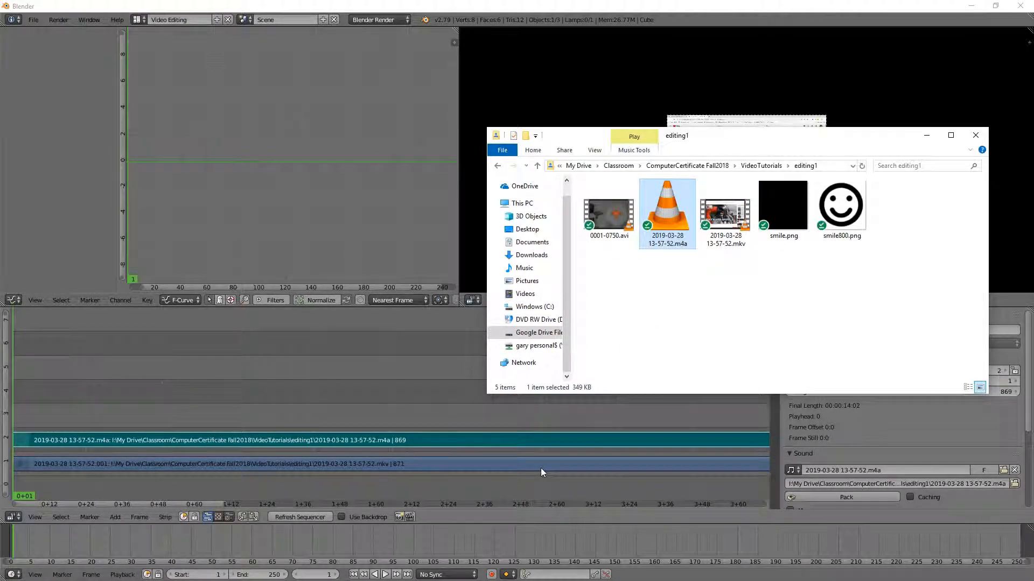
{"action": "left_click", "coordinate": [499, 474]}
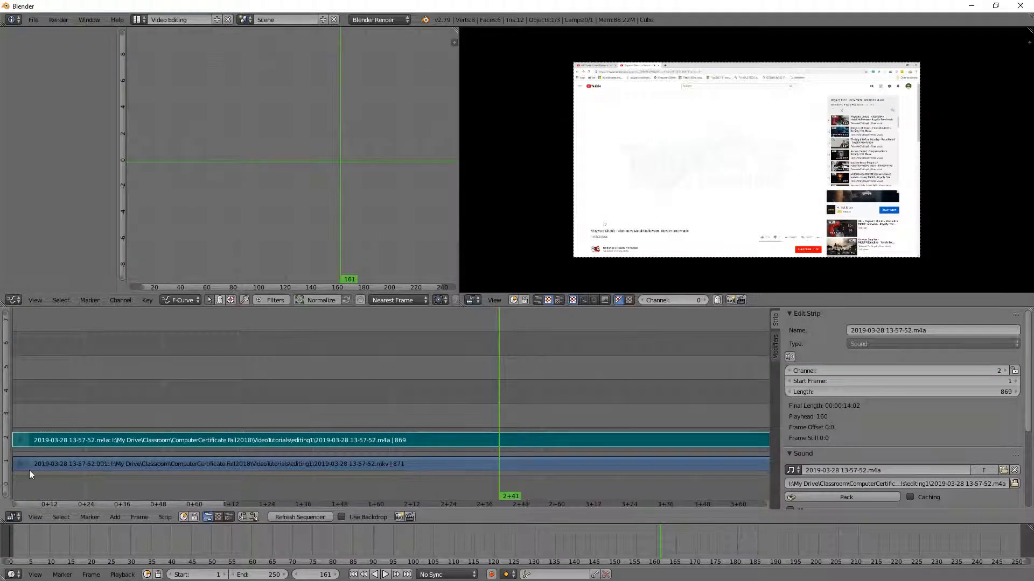
{"action": "key", "text": "shift+Left"}
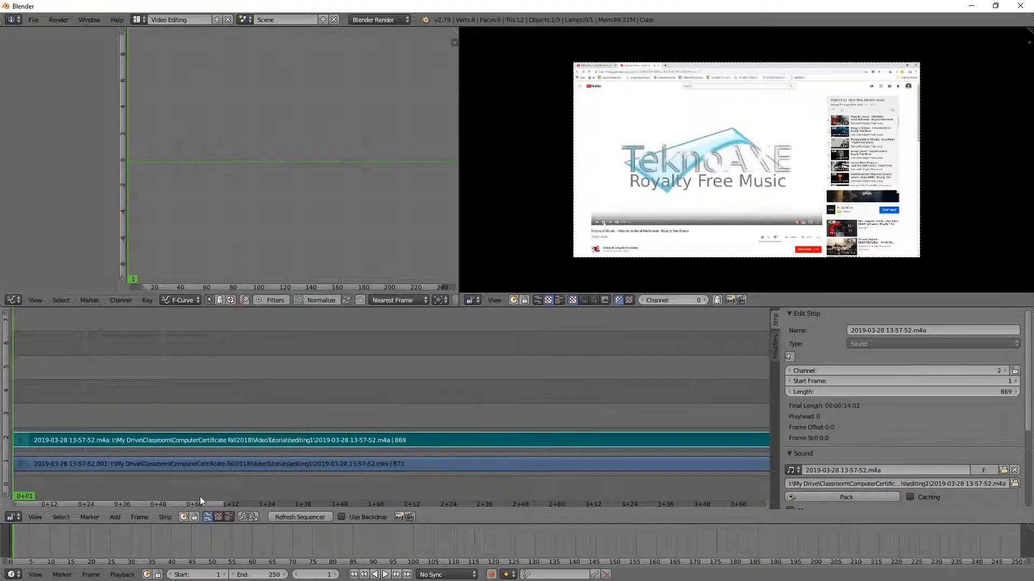
- Jump to the end of the audio strip and set the scene's end frame there, at frame 870
{"action": "right_click", "coordinate": [330, 464]}
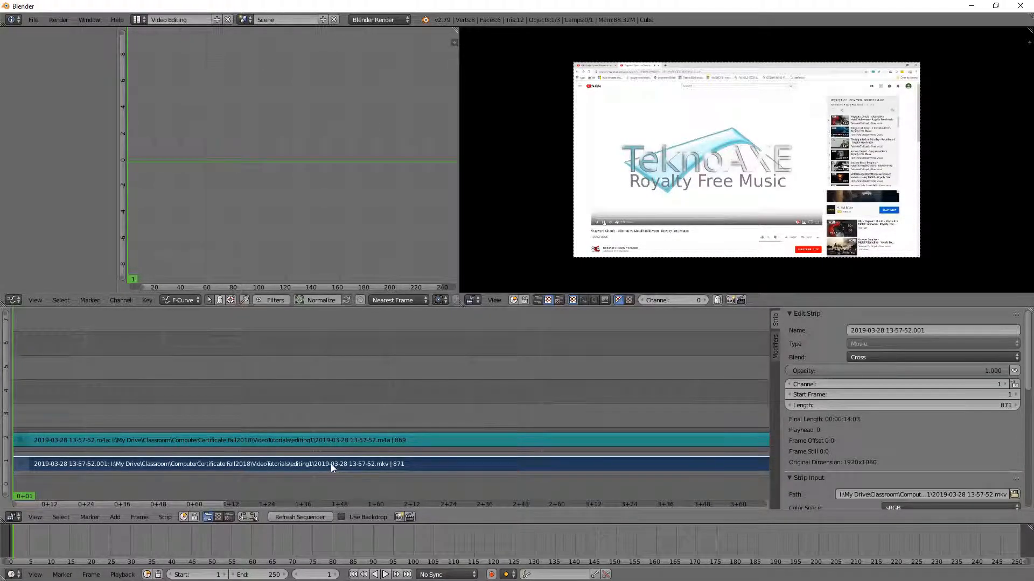
{"action": "key", "text": "Page_Up"}
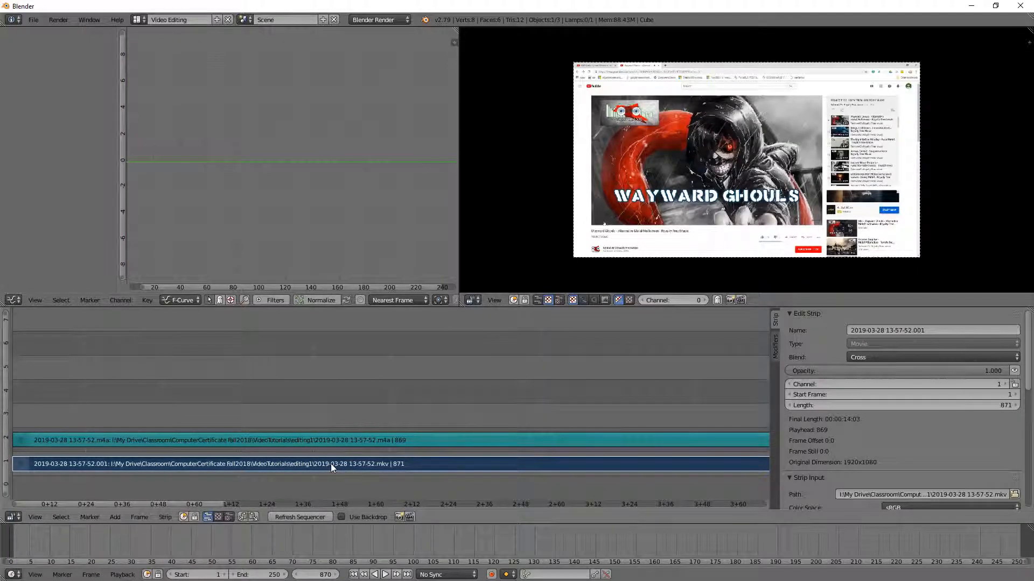
{"action": "scroll", "coordinate": [409, 450], "scroll_direction": "down", "scroll_amount": 5}
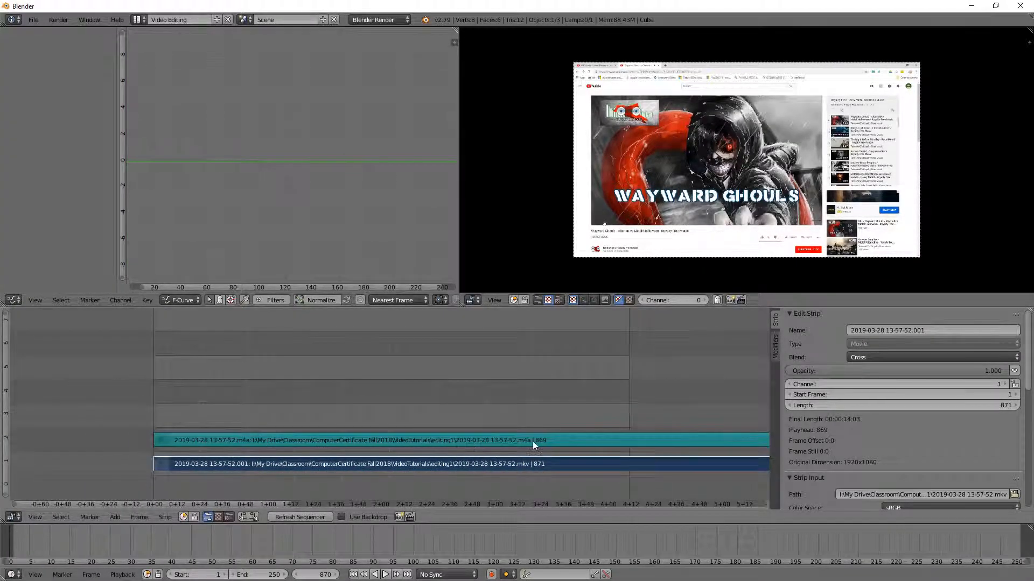
{"action": "scroll", "coordinate": [614, 449], "scroll_direction": "down", "scroll_amount": 12}
{"action": "middle_click_drag", "start_coordinate": [655, 431], "coordinate": [508, 398]}
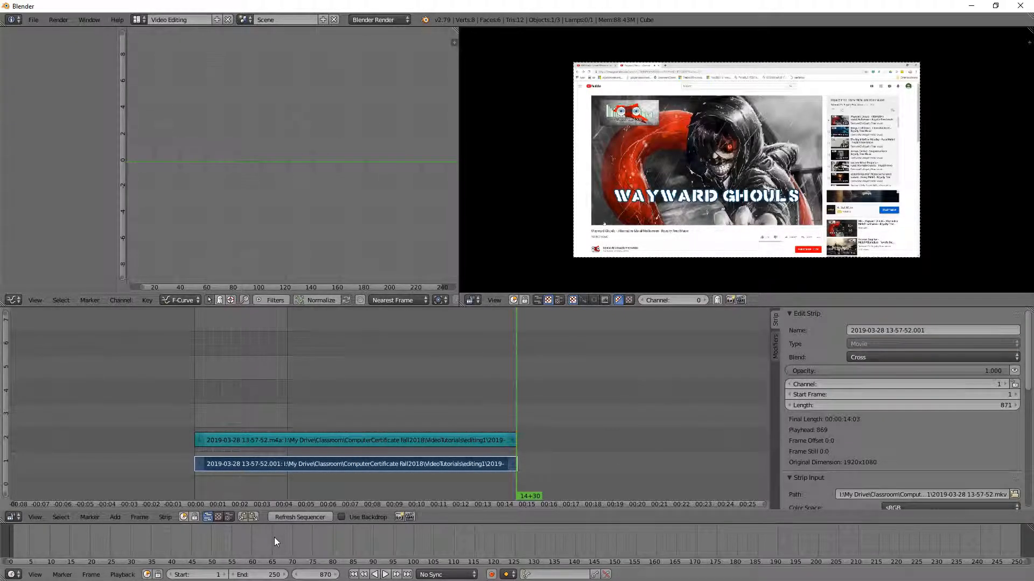
{"action": "key", "text": "e"}
{"action": "scroll", "coordinate": [402, 464], "scroll_direction": "up", "scroll_amount": 3}
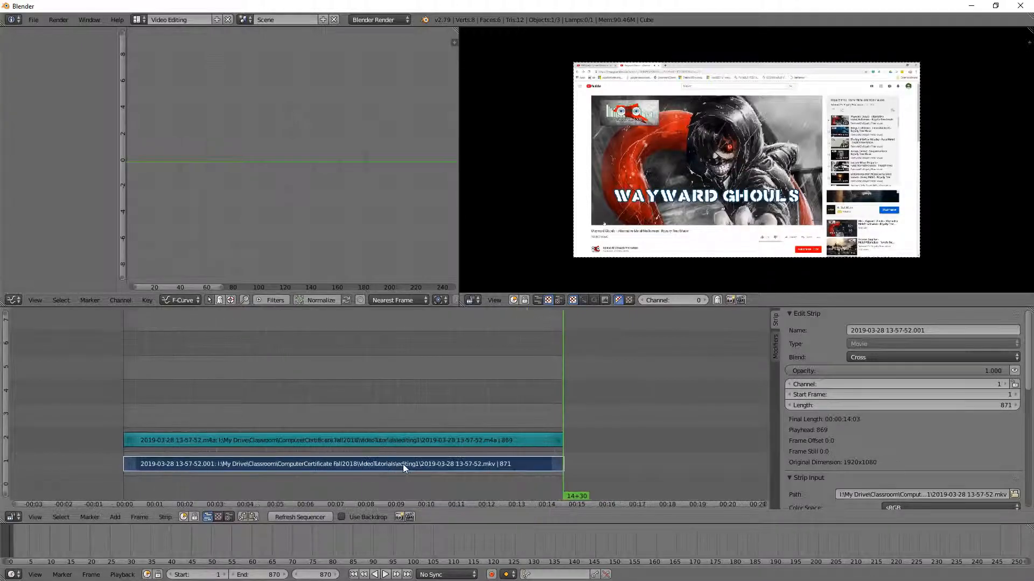
{"action": "scroll", "coordinate": [249, 445], "scroll_direction": "up", "scroll_amount": 2, "text": "ctrl"}
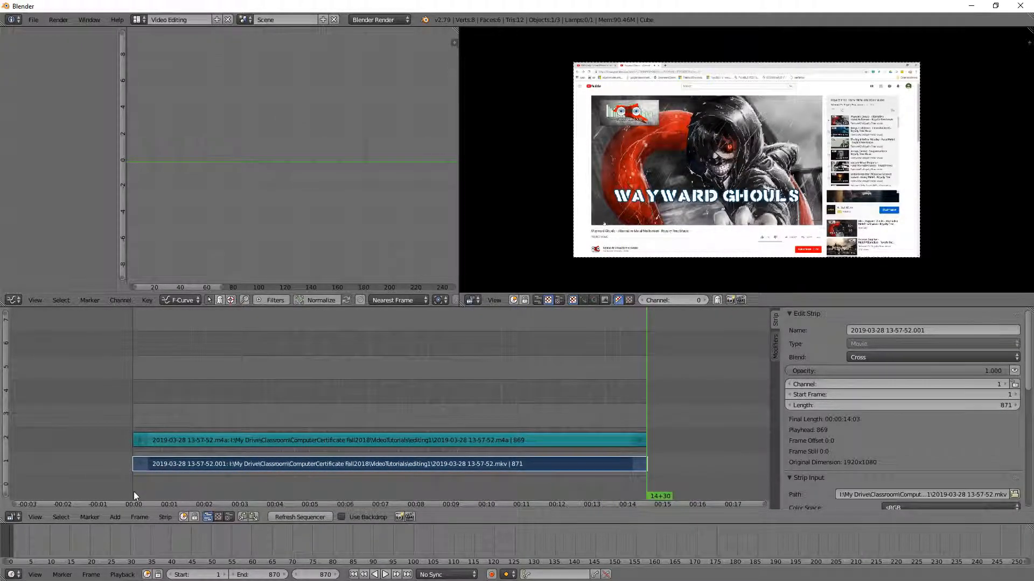
- Play the sequence from the first frame to check the video with its replacement audio, and stop playback
{"action": "left_click", "coordinate": [353, 574]}
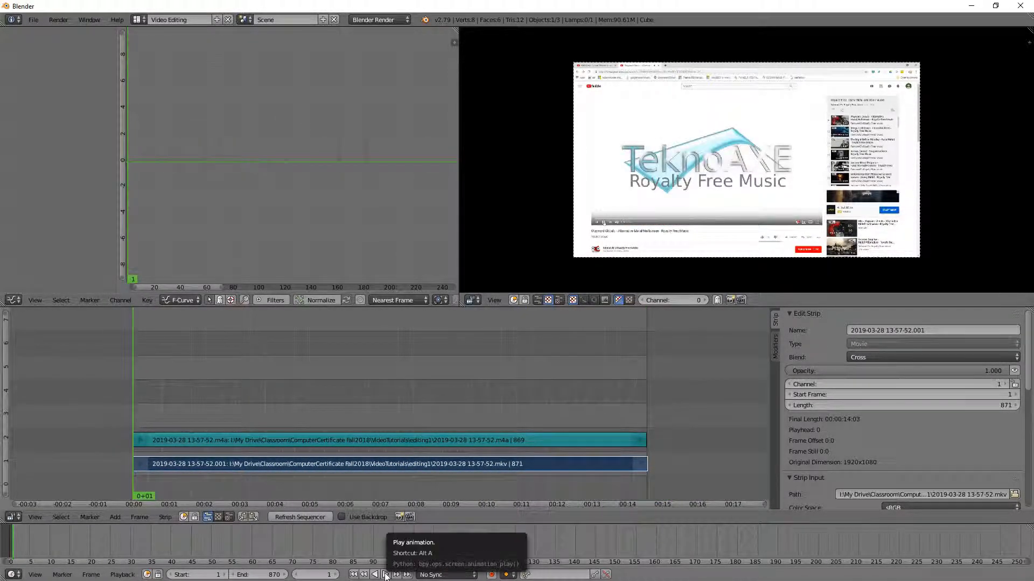
{"action": "left_click", "coordinate": [385, 575]}
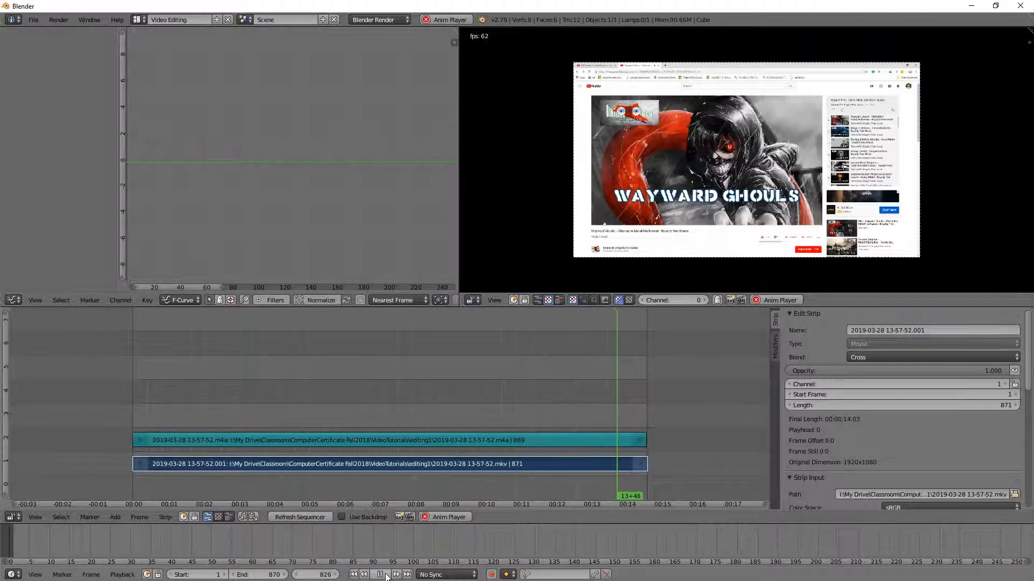
{"action": "key", "text": "Escape"}
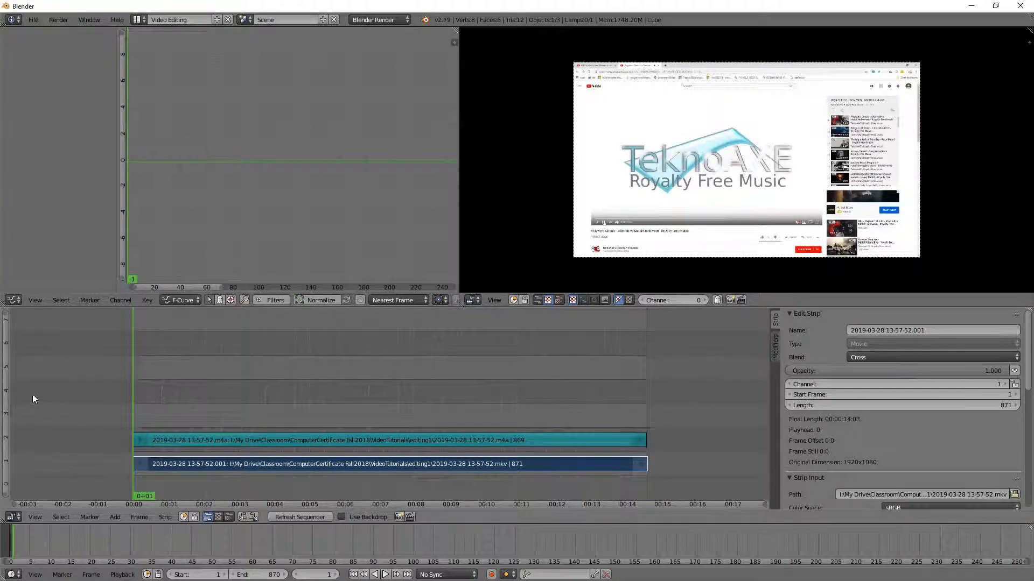
- Change the screen layout to Default, widen the render properties and set the render resolution scale to 100%
{"action": "left_click", "coordinate": [137, 21]}
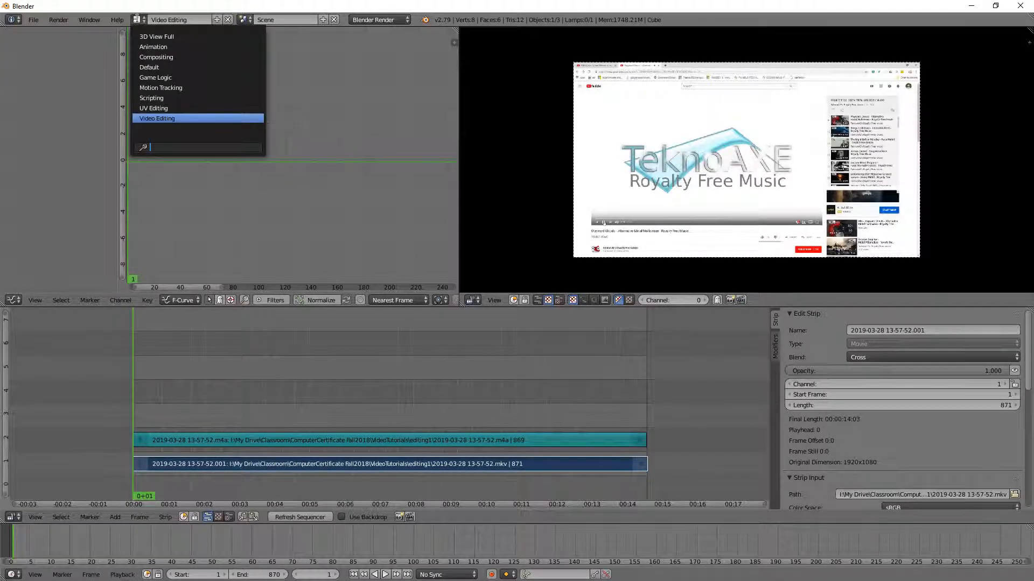
{"action": "left_click", "coordinate": [157, 66]}
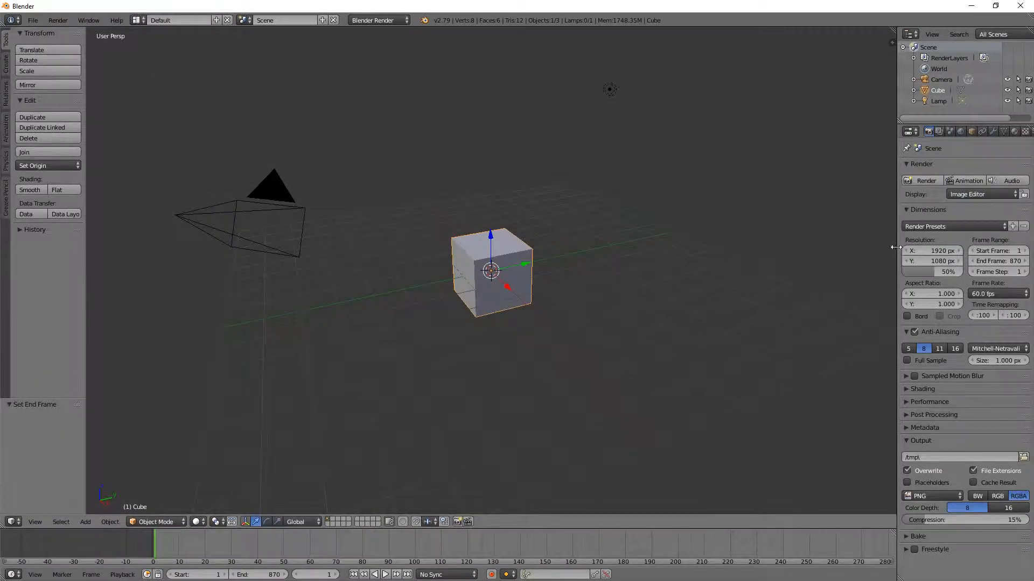
{"action": "left_click_drag", "start_coordinate": [895, 250], "coordinate": [769, 251]}
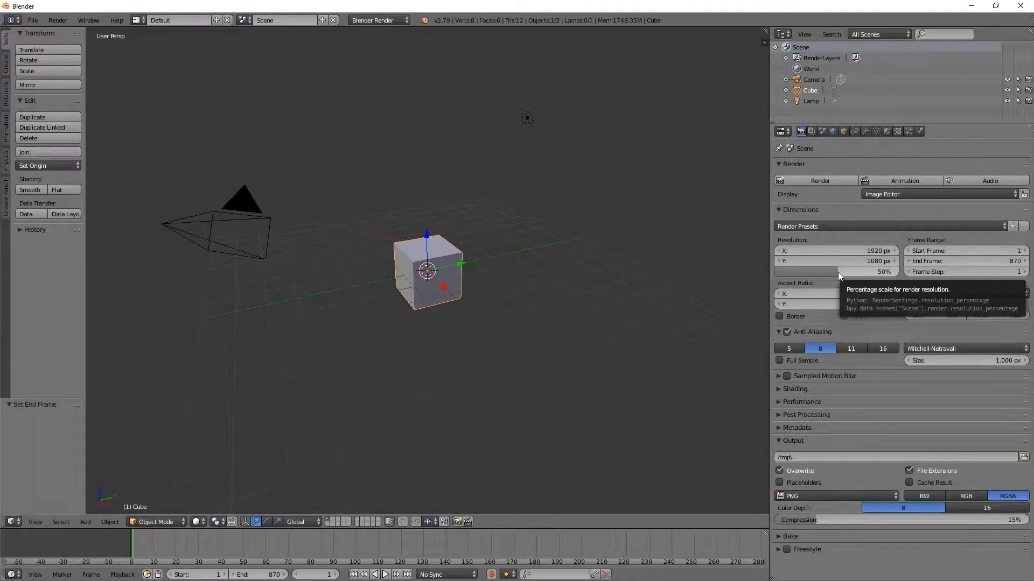
{"action": "left_click_drag", "start_coordinate": [838, 272], "coordinate": [897, 272]}
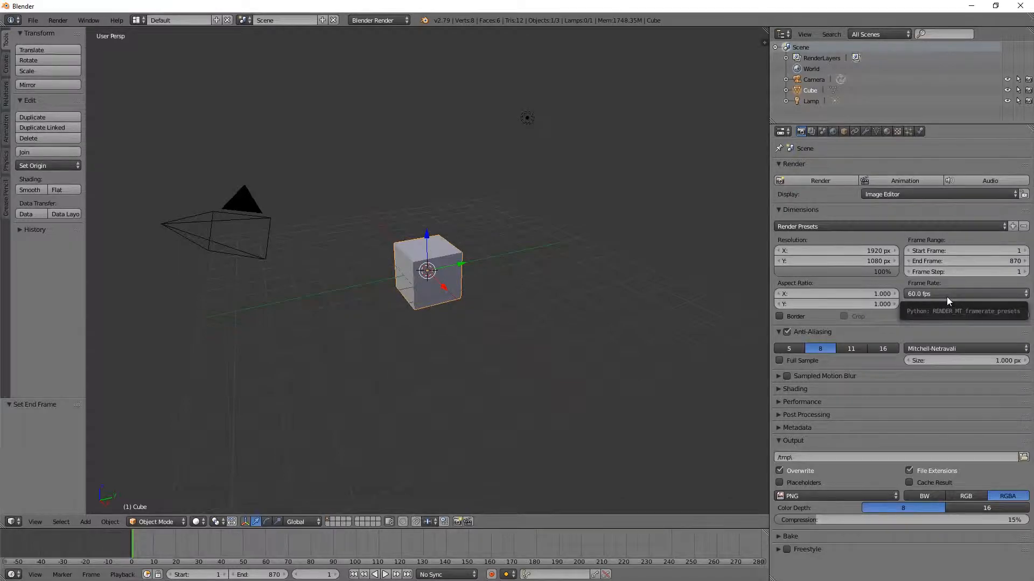
- Open the render output folder browser and copy the editing1 folder's full path from File Explorer
{"action": "left_click", "coordinate": [1023, 457]}
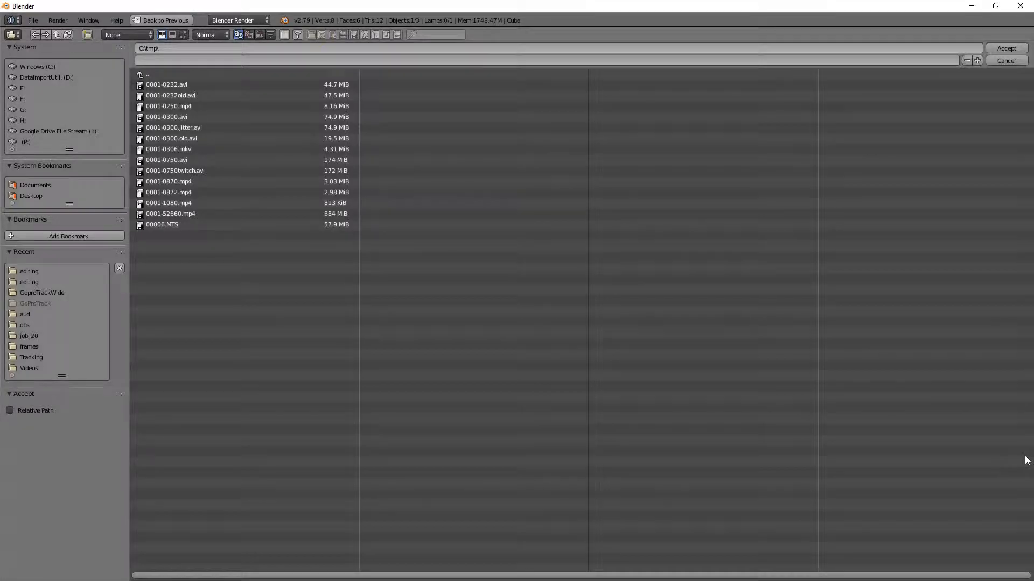
{"action": "key", "text": "alt+Tab"}
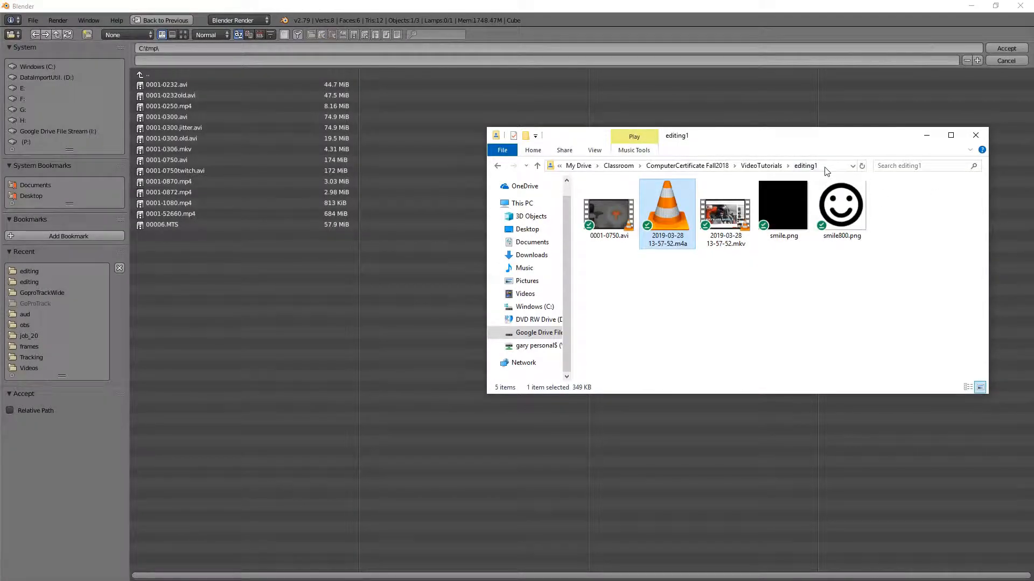
{"action": "left_click", "coordinate": [804, 298]}
{"action": "left_click", "coordinate": [826, 169]}
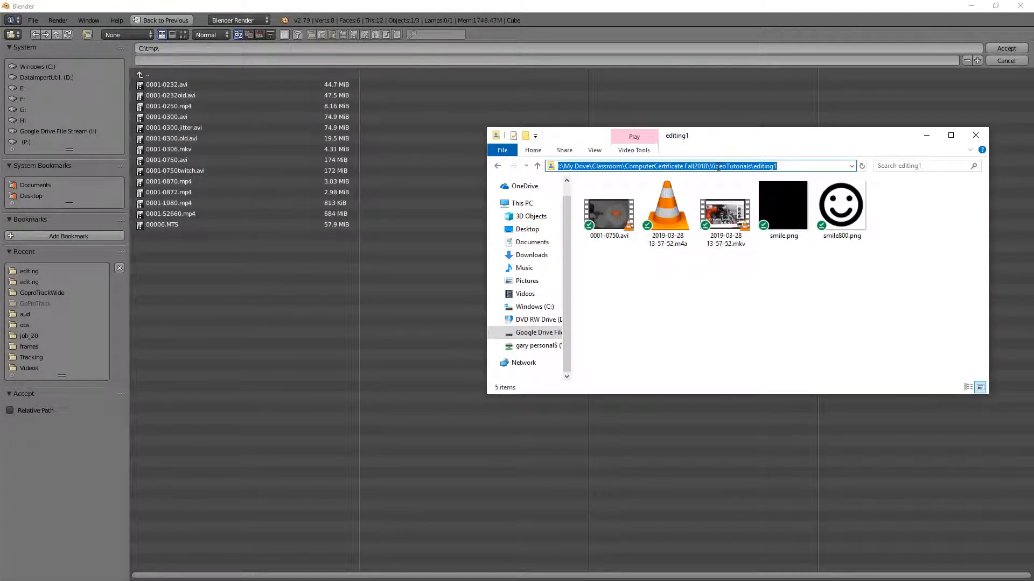
{"action": "right_click", "coordinate": [719, 168]}
{"action": "left_click", "coordinate": [754, 201]}
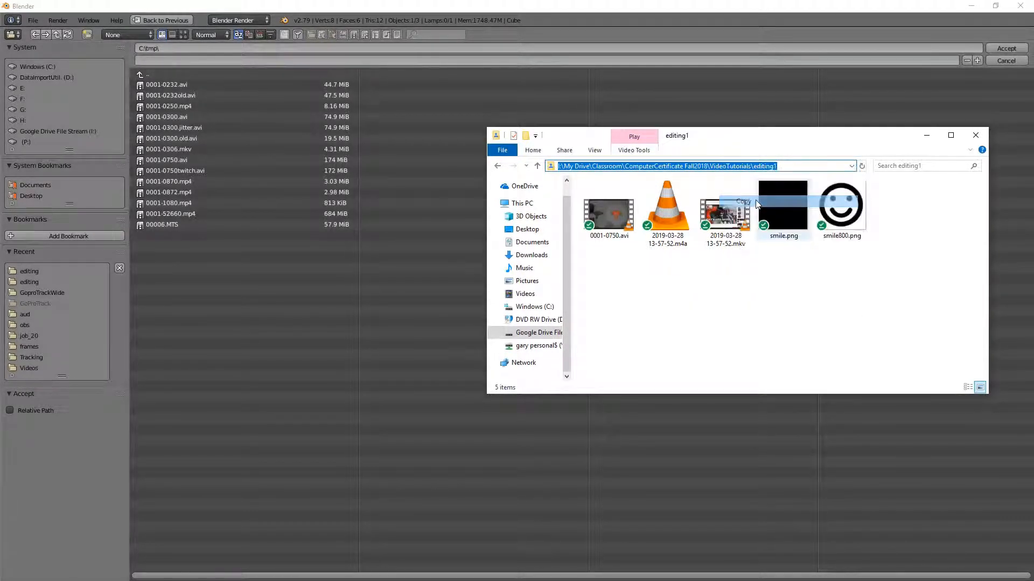
- Paste the copied editing1 folder path into the output file browser and accept it as the render output location
{"action": "left_click", "coordinate": [926, 135]}
{"action": "left_click", "coordinate": [369, 49]}
{"action": "key", "text": "ctrl+v"}
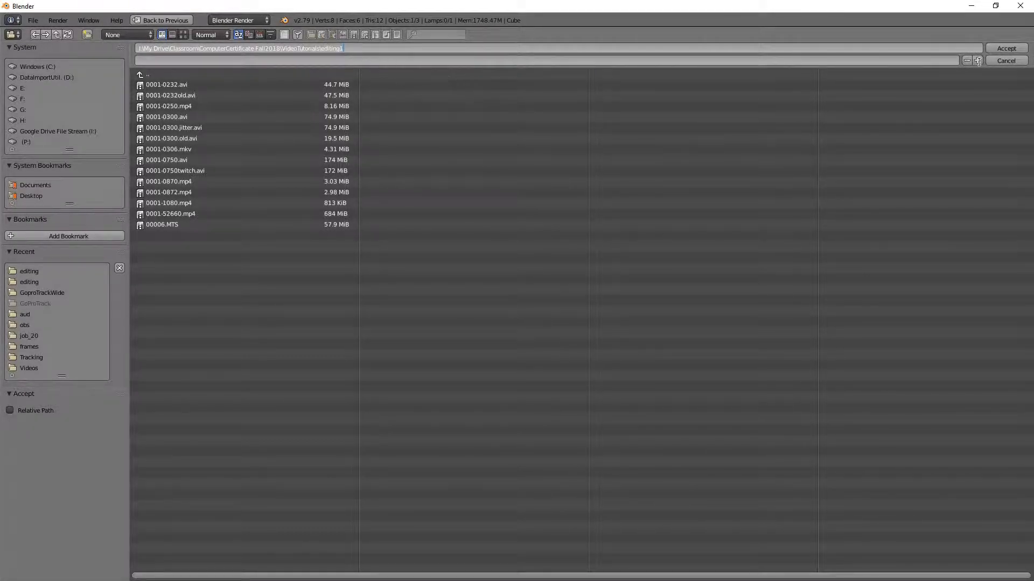
{"action": "key", "text": "Return"}
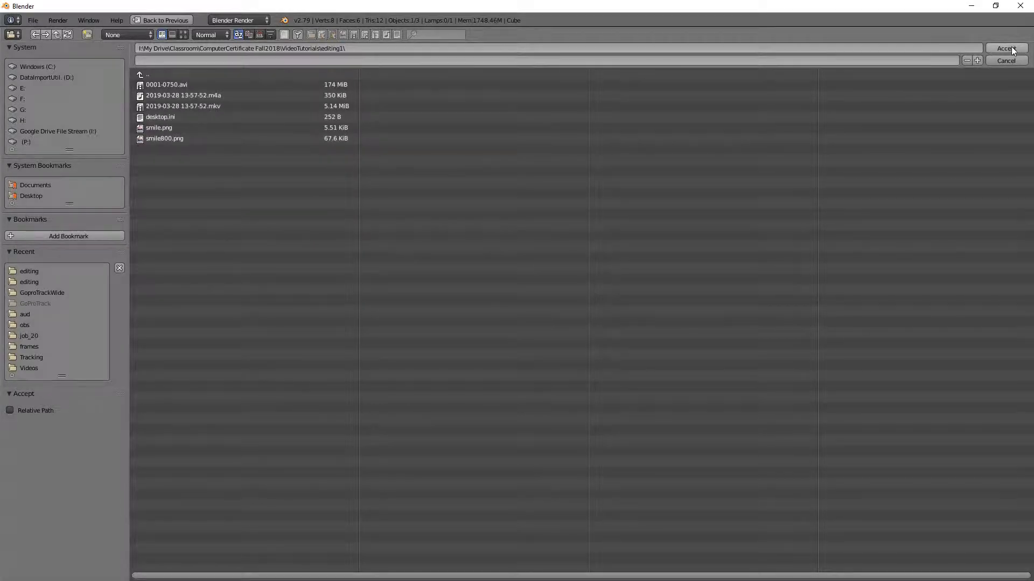
{"action": "left_click", "coordinate": [1006, 50]}
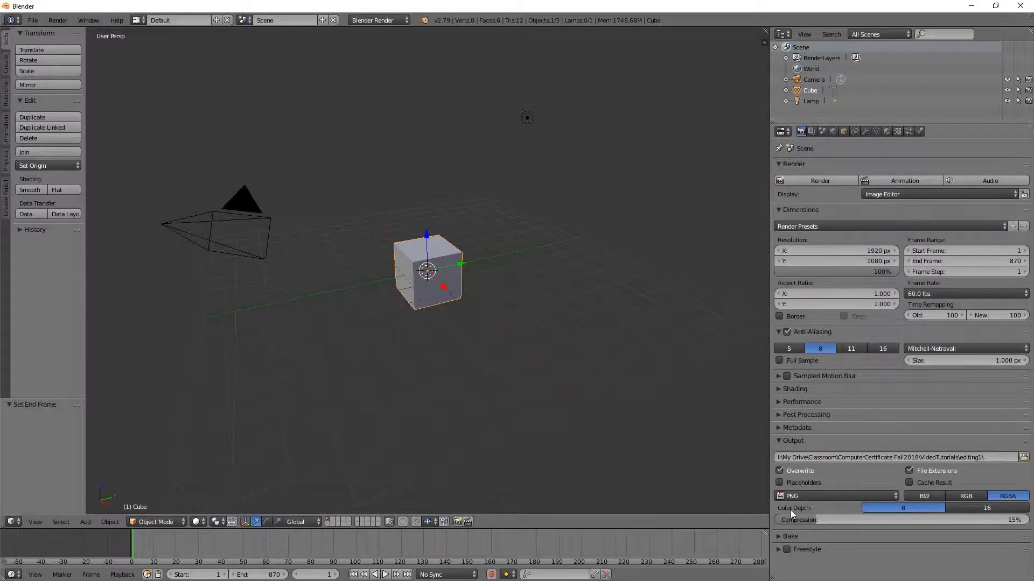
- Try AVI JPEG as the render output file format, and settle on FFmpeg video
{"action": "left_click", "coordinate": [882, 494]}
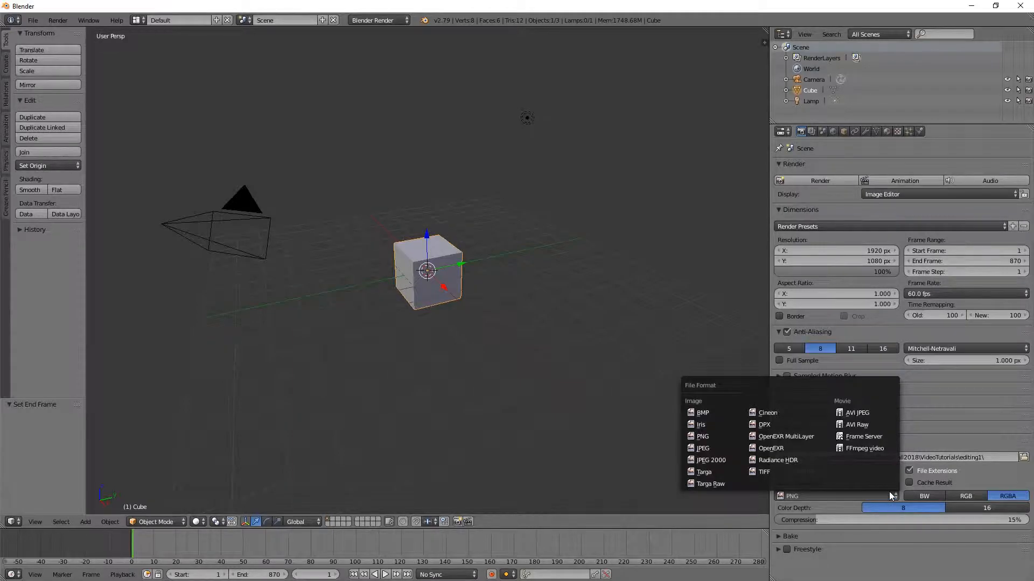
{"action": "left_click", "coordinate": [867, 413]}
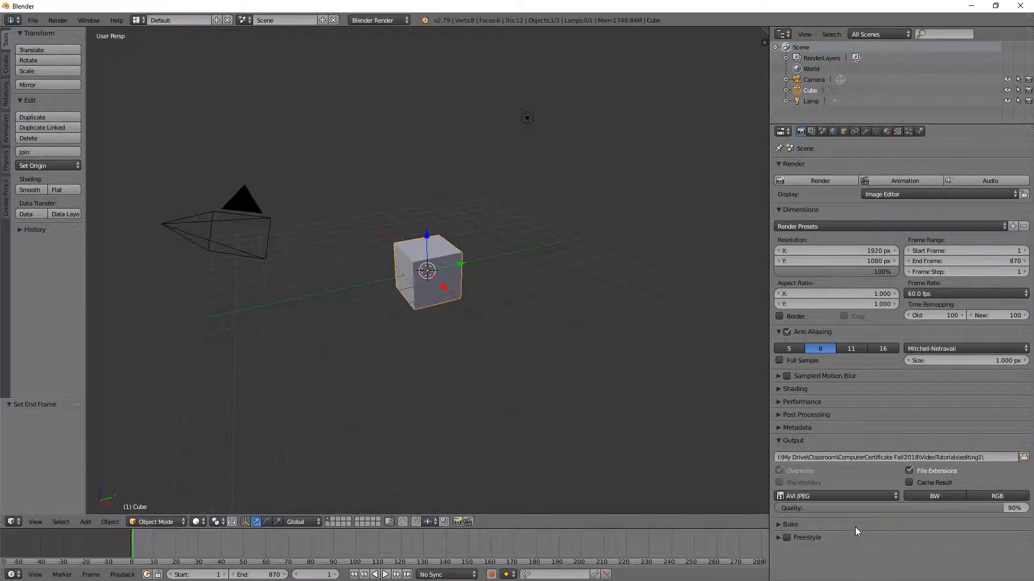
{"action": "left_click", "coordinate": [842, 496]}
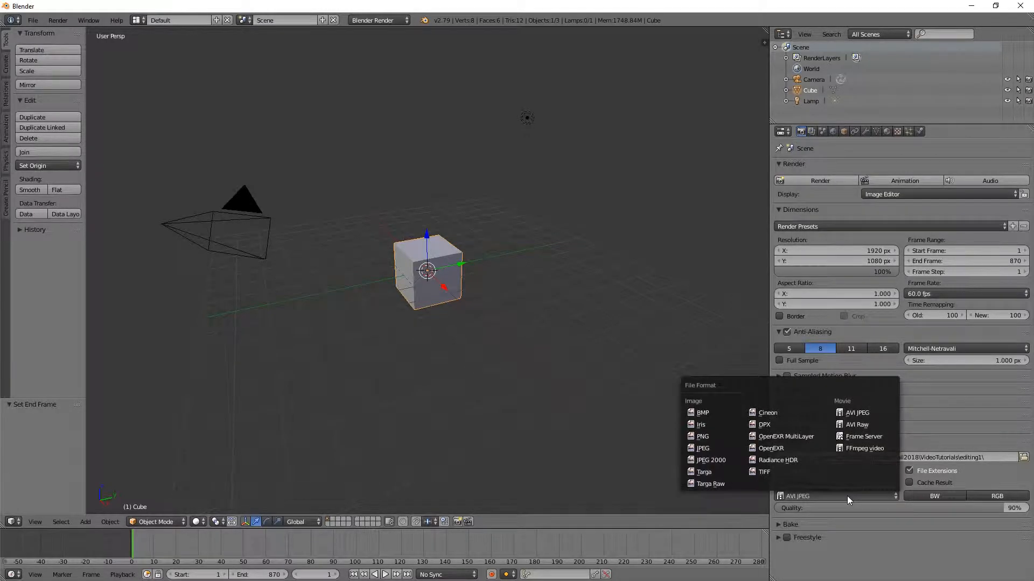
{"action": "left_click", "coordinate": [852, 447]}
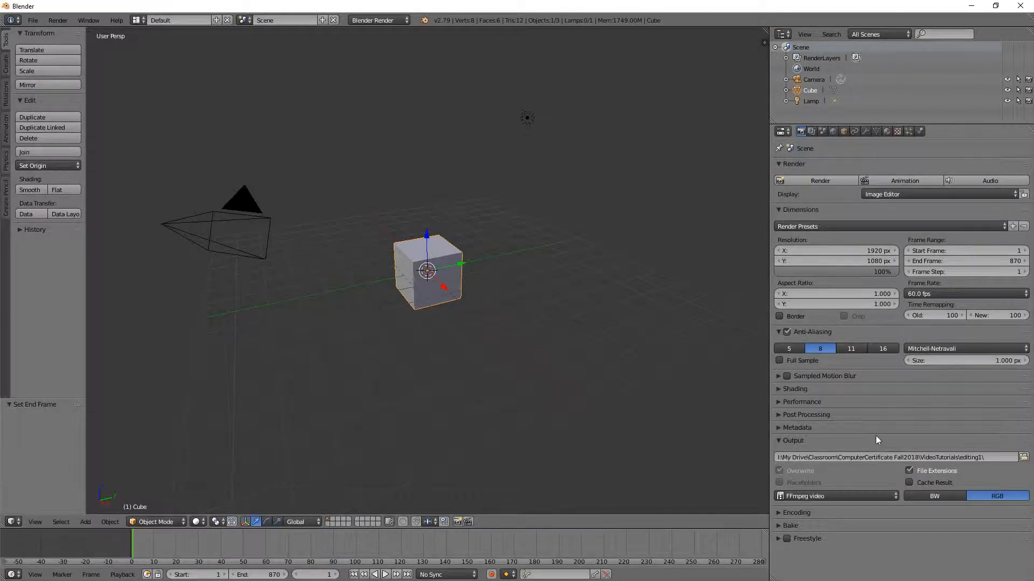
- Apply the h264 in MP4 encoding preset and set the audio codec to AAC
{"action": "left_click", "coordinate": [780, 512]}
{"action": "scroll", "coordinate": [804, 499], "scroll_direction": "down", "scroll_amount": 8}
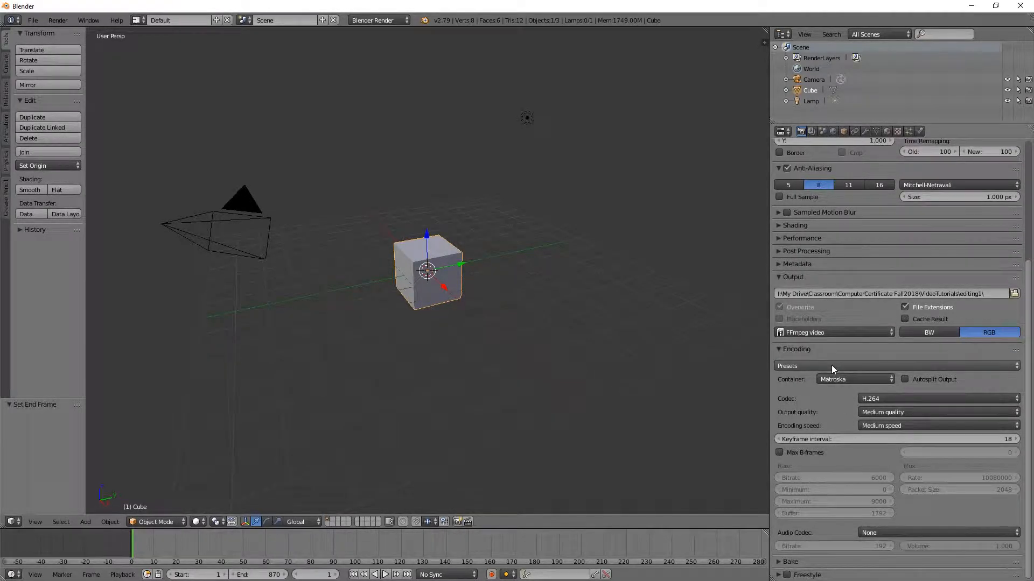
{"action": "left_click", "coordinate": [831, 366]}
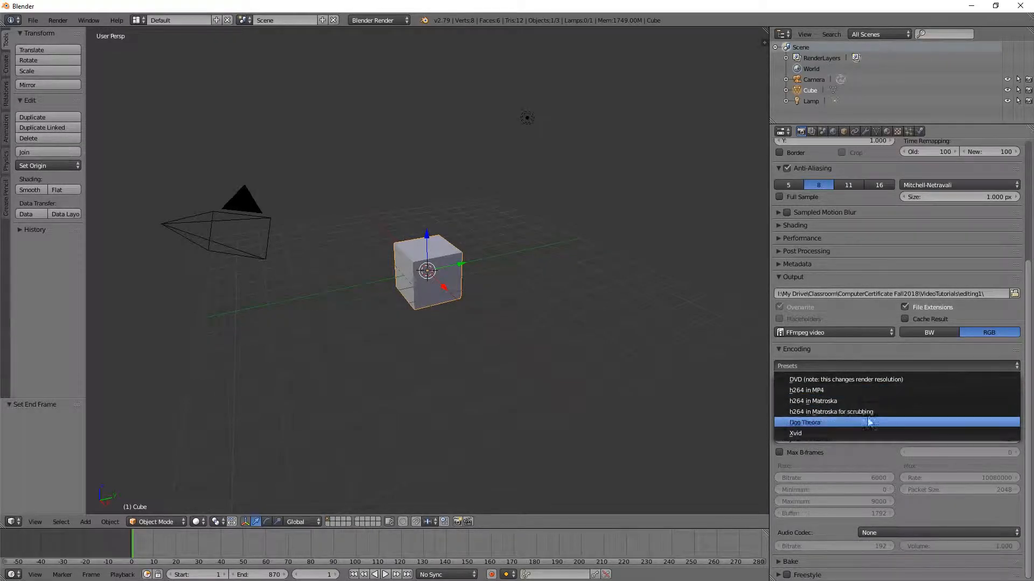
{"action": "left_click", "coordinate": [861, 389]}
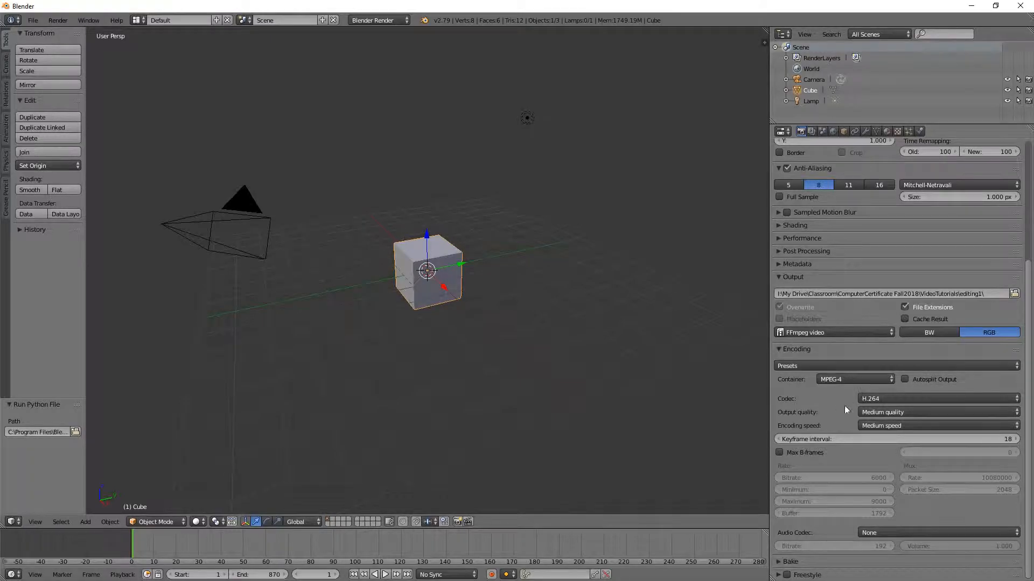
{"action": "left_click", "coordinate": [893, 534]}
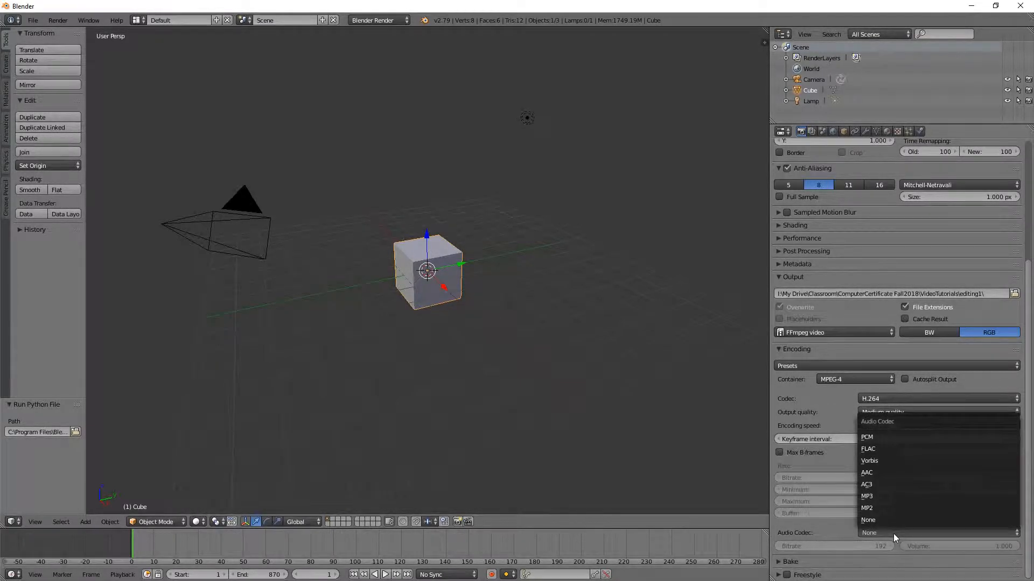
{"action": "left_click", "coordinate": [868, 473]}
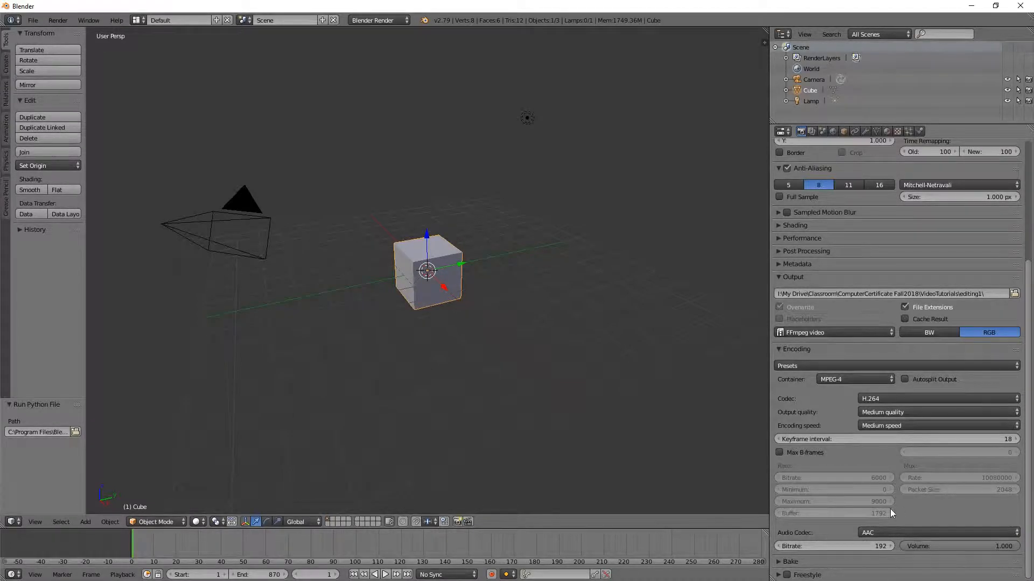
- Render the animation of the edited sequence to the output folder
{"action": "scroll", "coordinate": [886, 502], "scroll_direction": "up", "scroll_amount": 8}
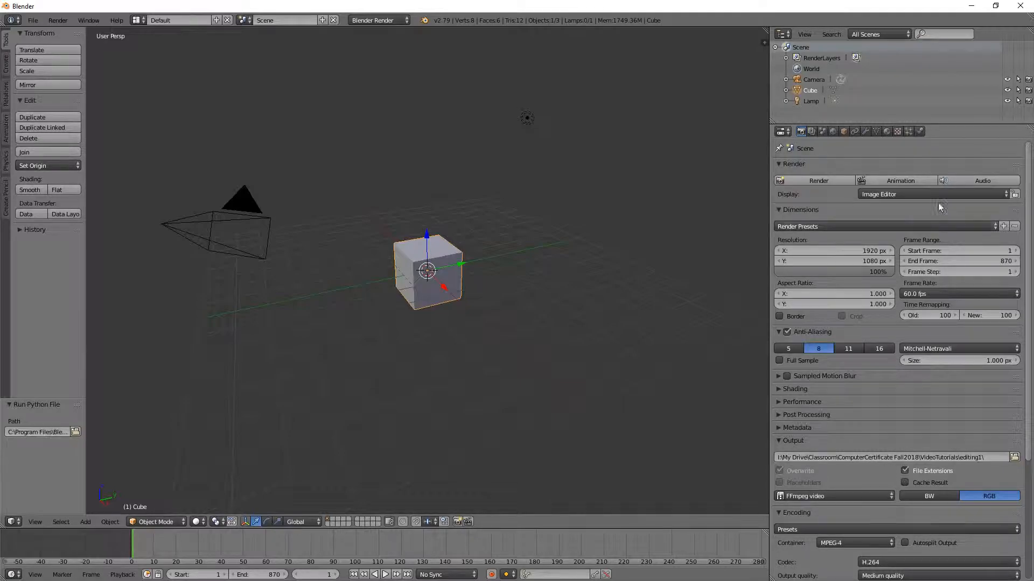
{"action": "left_click", "coordinate": [896, 180]}
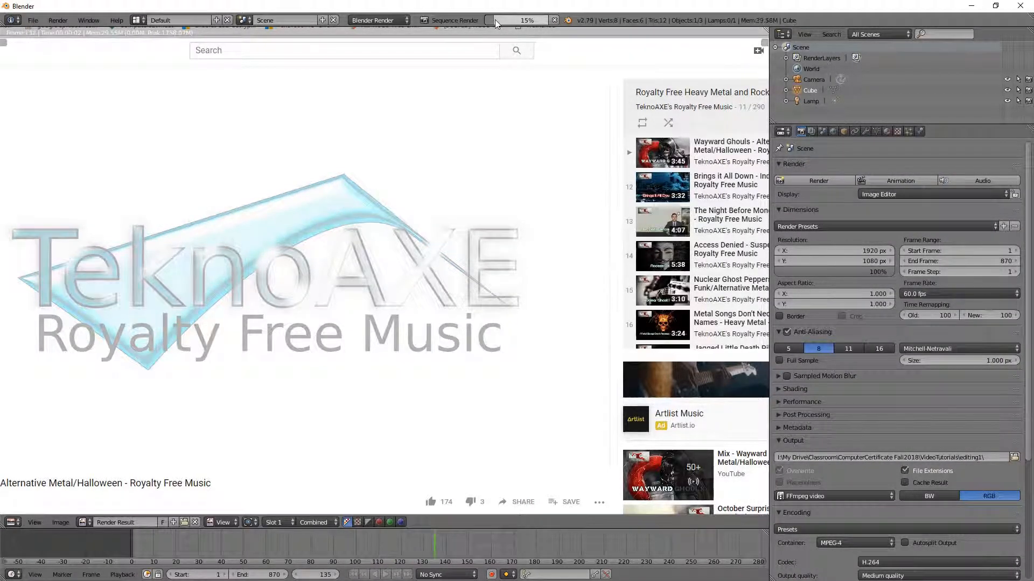
{"action": "mouse_move", "coordinate": [496, 19]}
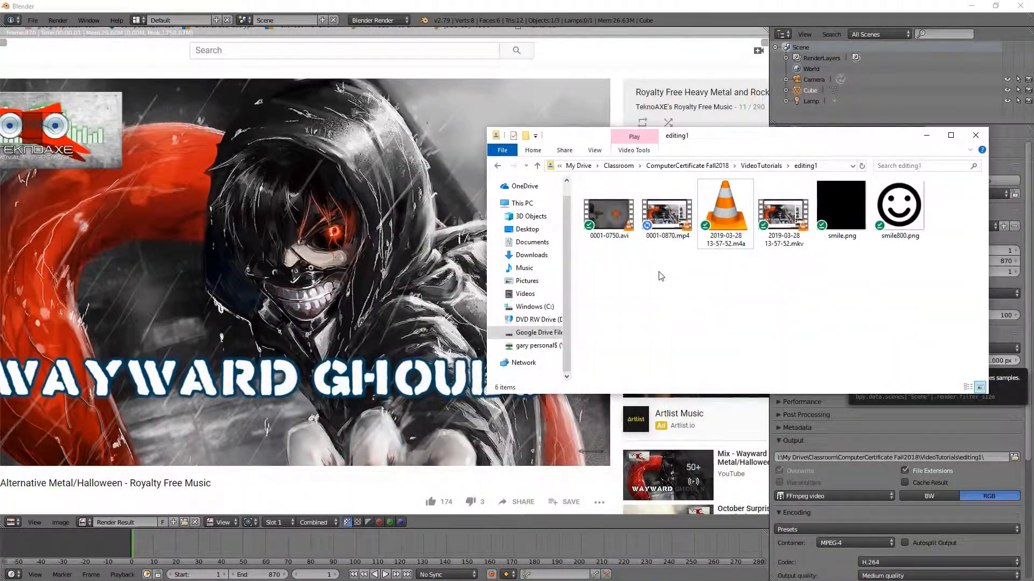
- Play the rendered 0001-0870.mp4 from the editing1 folder to check its video and audio, and close the player
{"action": "left_click", "coordinate": [665, 225]}
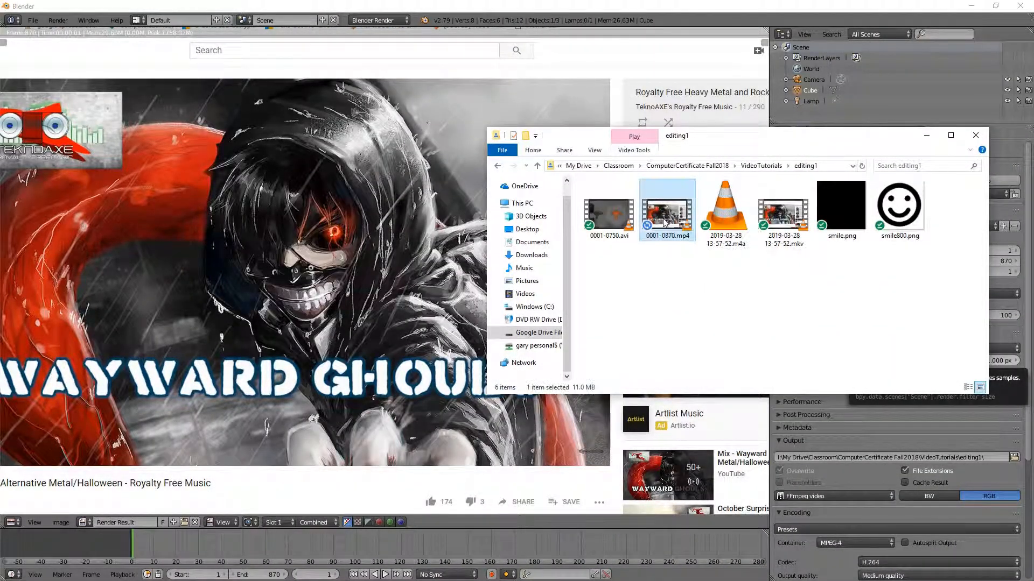
{"action": "double_click", "coordinate": [665, 224]}
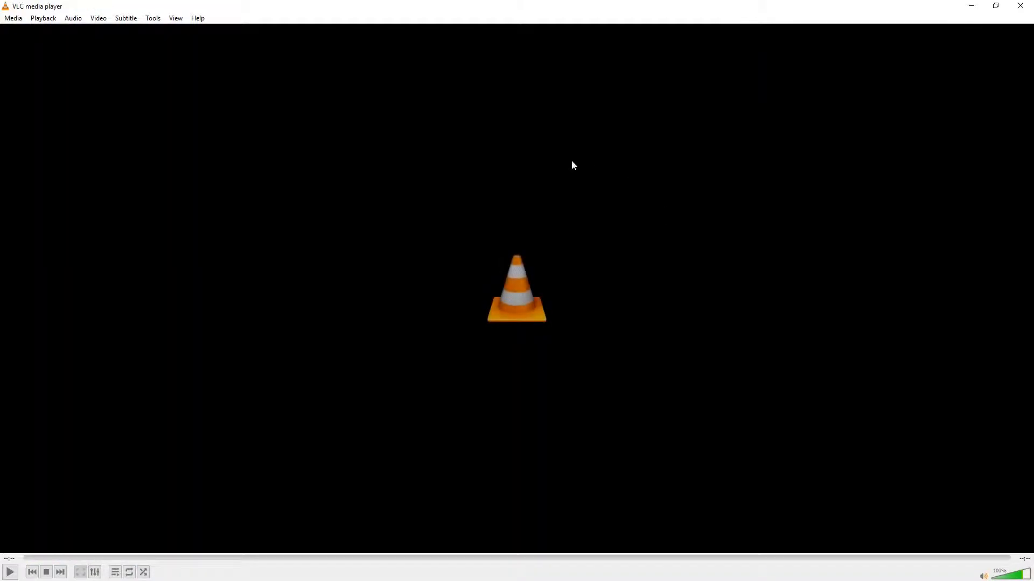
{"action": "left_click", "coordinate": [1020, 6]}
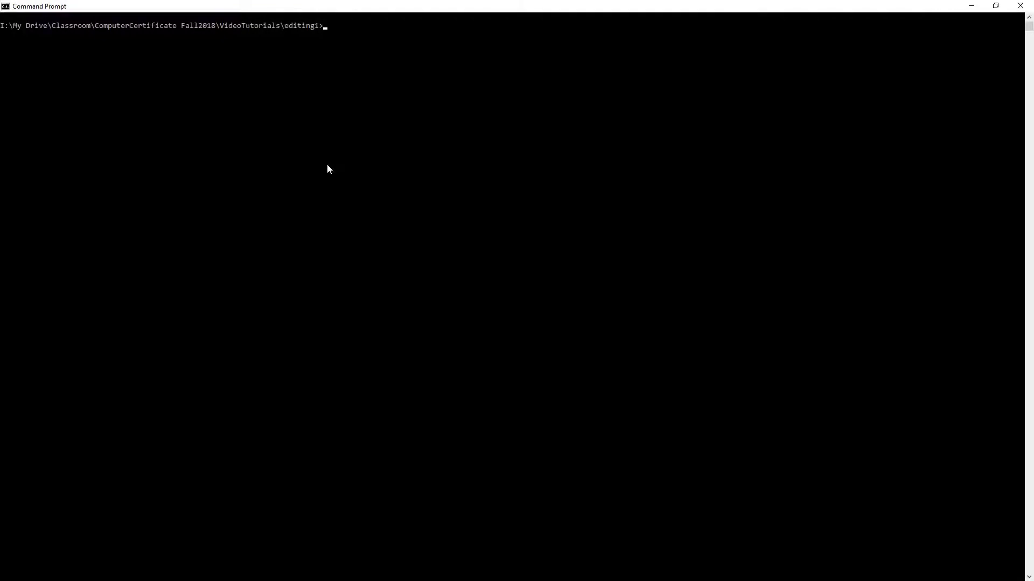
{"action": "type", "text": "ffmpeg"}
{"action": "type", "text": "-i"}
{"action": "type", "text": " \"2"}
{"action": "key", "text": "Tab"}
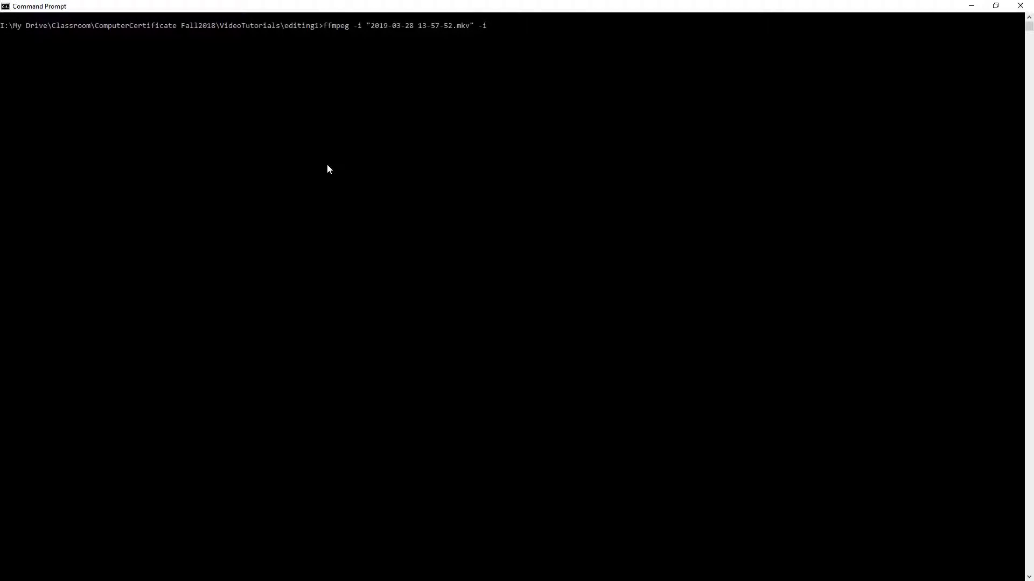
{"action": "key", "text": "Tab"}
- Complete the ffmpeg command with -map 0:v -map 1:a -vcodec copy -acodec copy newaudio.mkv and run it
{"action": "type", "text": "map 0:v -map 1"}
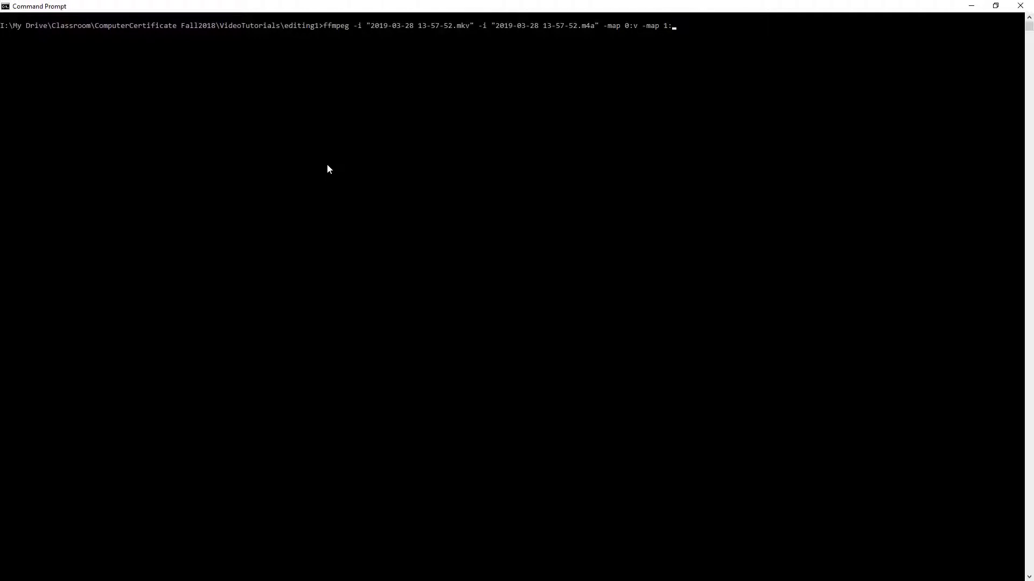
{"action": "type", "text": ":a"}
{"action": "type", "text": "-vcodec"}
{"action": "type", "text": "copy"}
{"action": "type", "text": " ="}
{"action": "type", "text": "-acodec "}
{"action": "type", "text": "copy"}
{"action": "type", "text": " newaudio"}
{"action": "type", "text": ".mkv"}
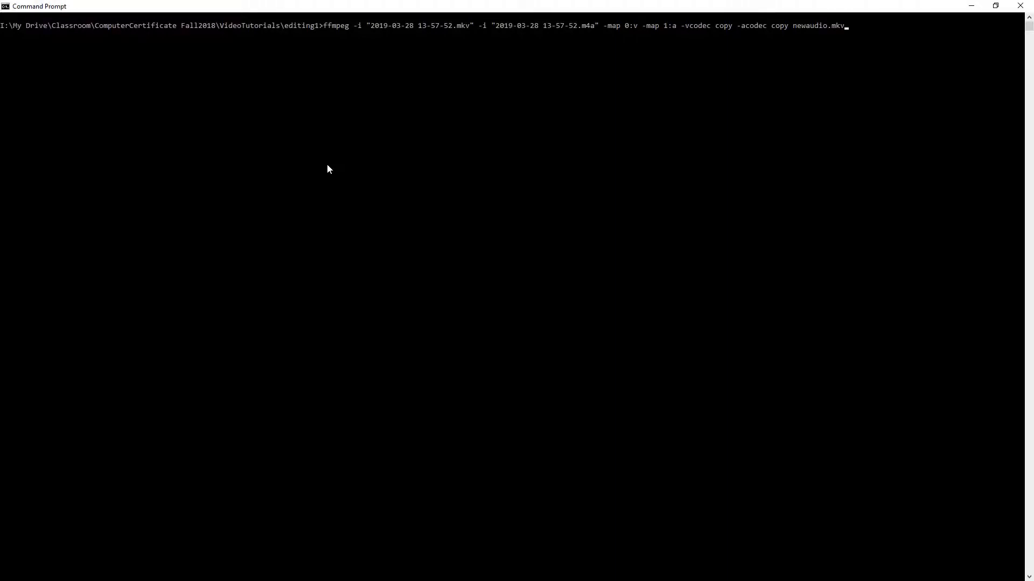
{"action": "key", "text": "Return"}
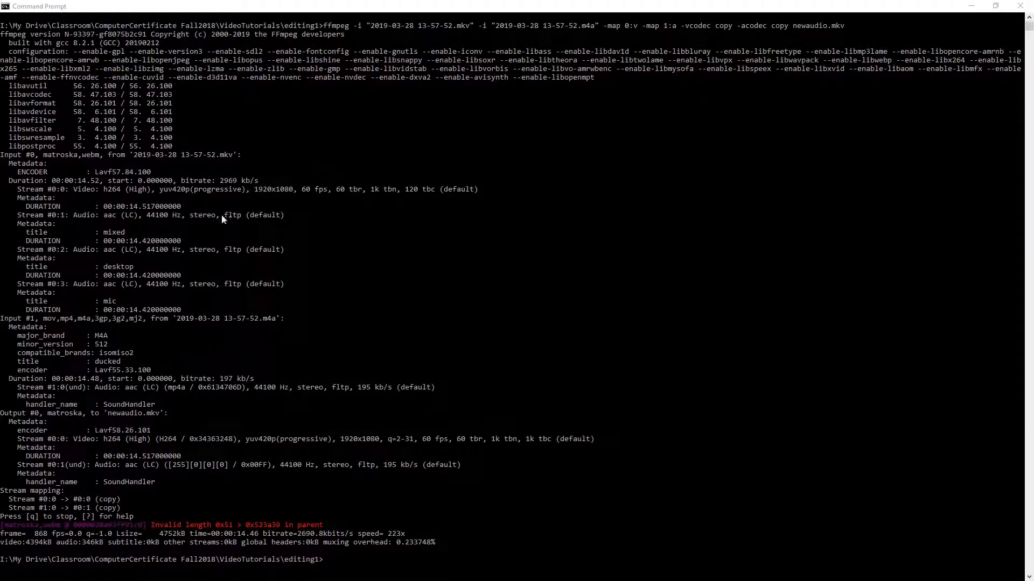
- Switch to File Explorer, play newaudio.mkv to check its replaced audio, and close the player
{"action": "key", "text": "alt+Tab"}
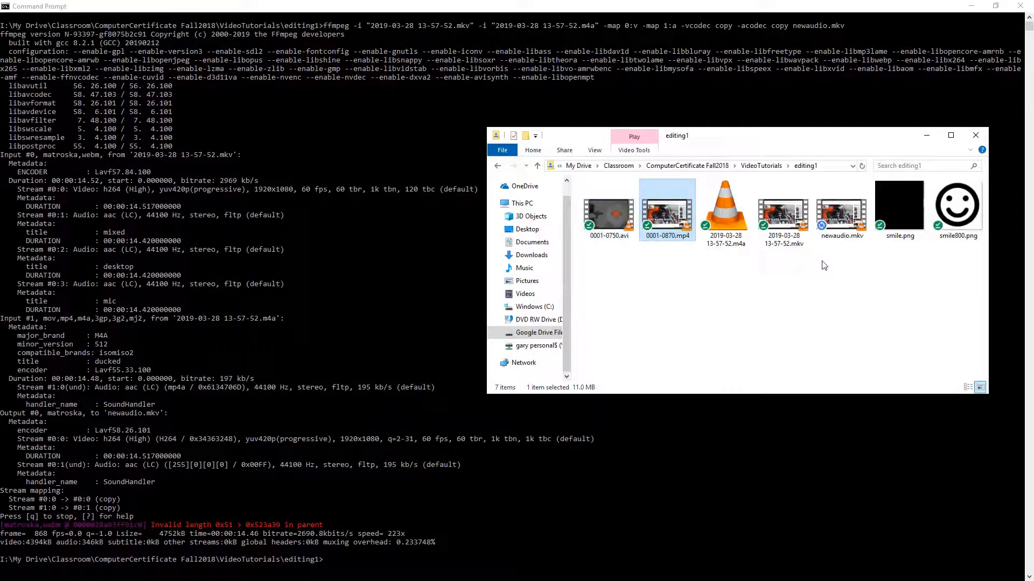
{"action": "double_click", "coordinate": [836, 225]}
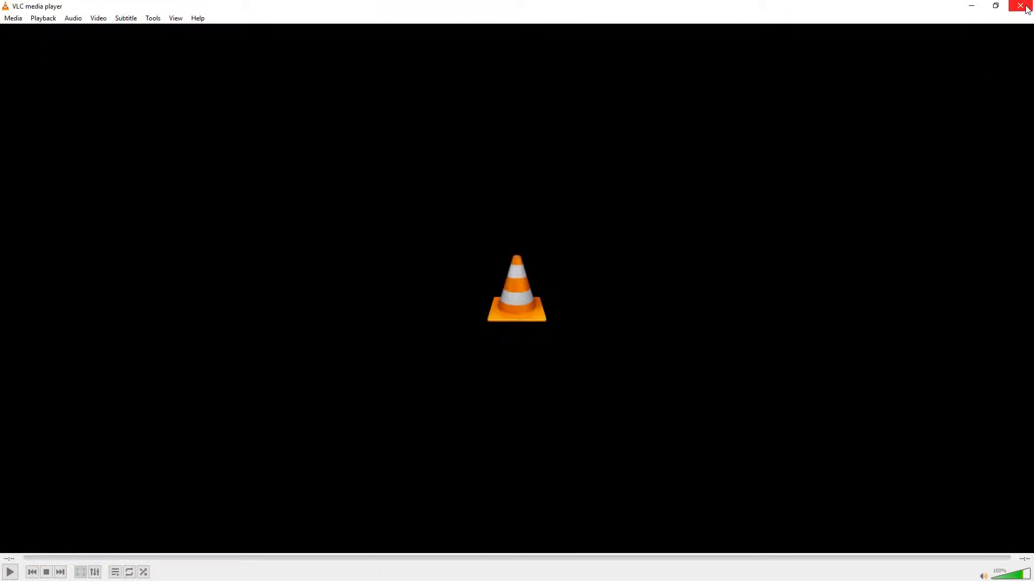
{"action": "left_click", "coordinate": [1020, 5]}
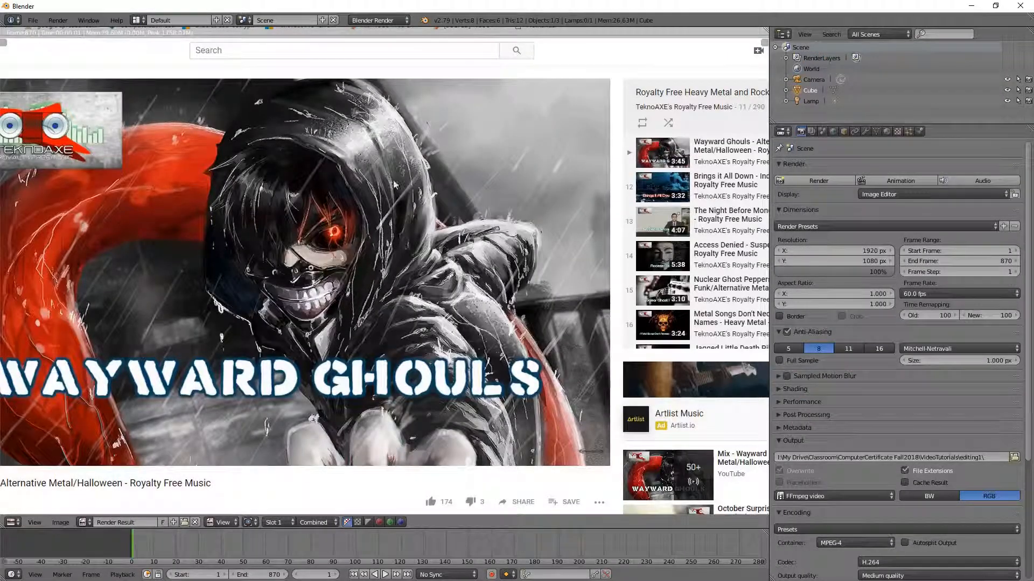
- Fit the rendered frame in view, change Blender's screen layout to Video Editing and delete the .mkv movie strip from the sequencer
{"action": "key", "text": "F12"}
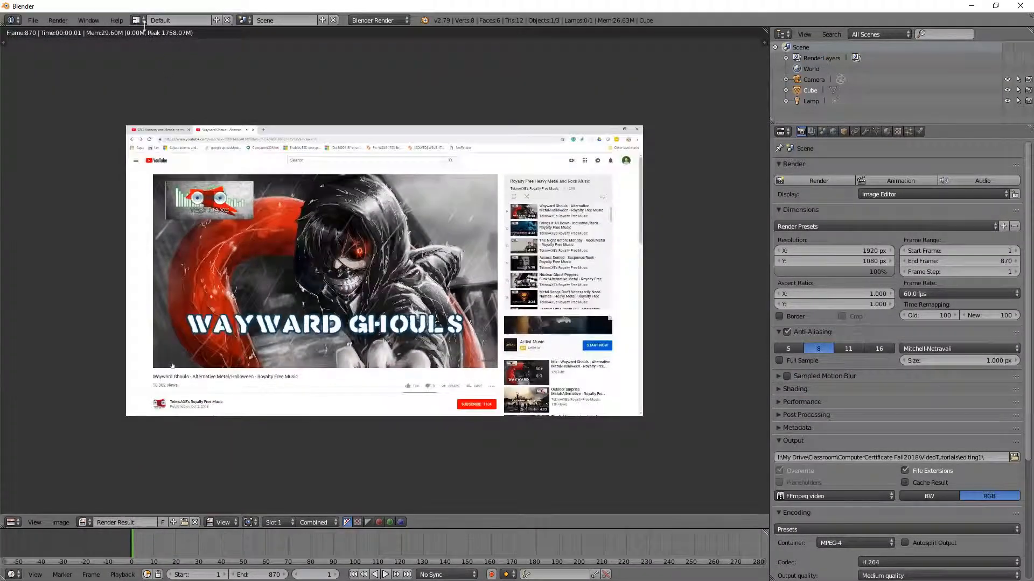
{"action": "left_click", "coordinate": [138, 20]}
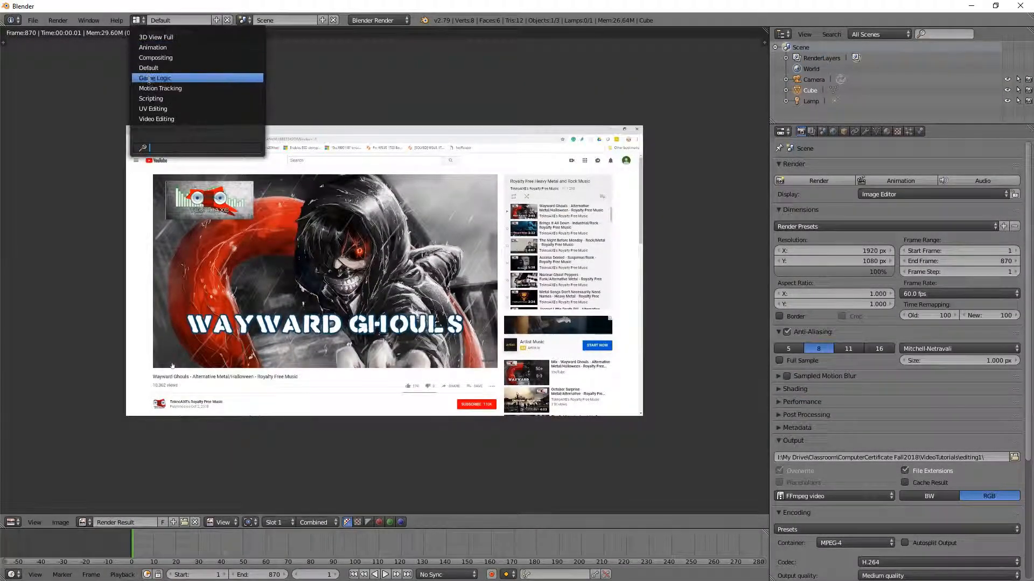
{"action": "left_click", "coordinate": [165, 119]}
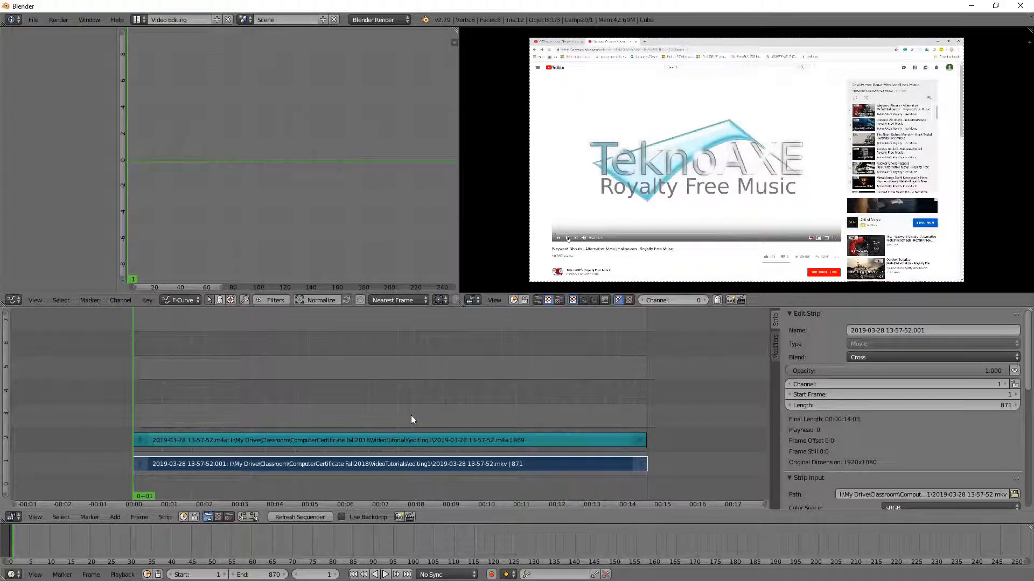
{"action": "key", "text": "x"}
{"action": "left_click", "coordinate": [334, 462]}
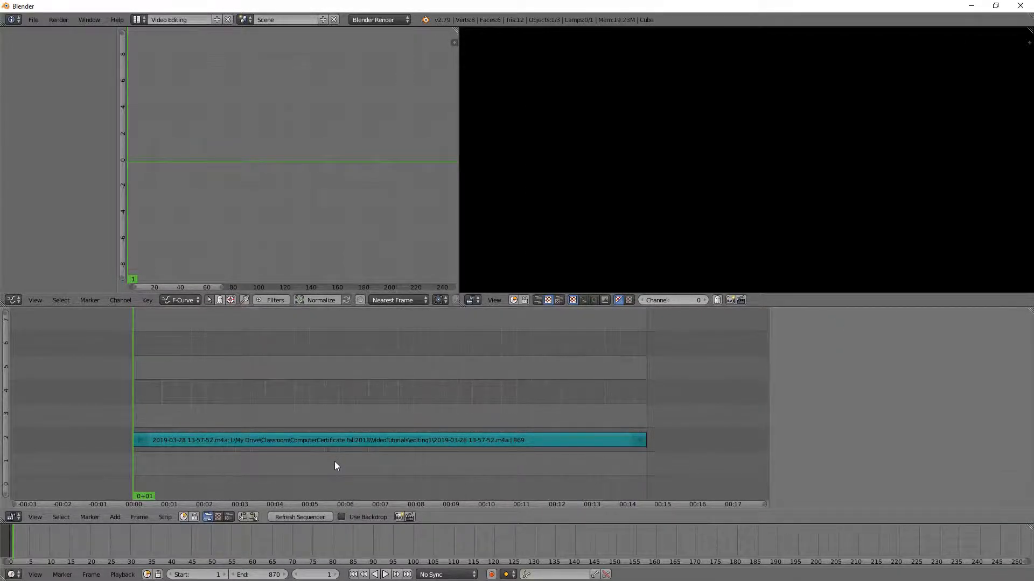
- Switch to File Explorer, play 0001-0750.avi to preview the clip, and close the player
{"action": "key", "text": "alt+Tab"}
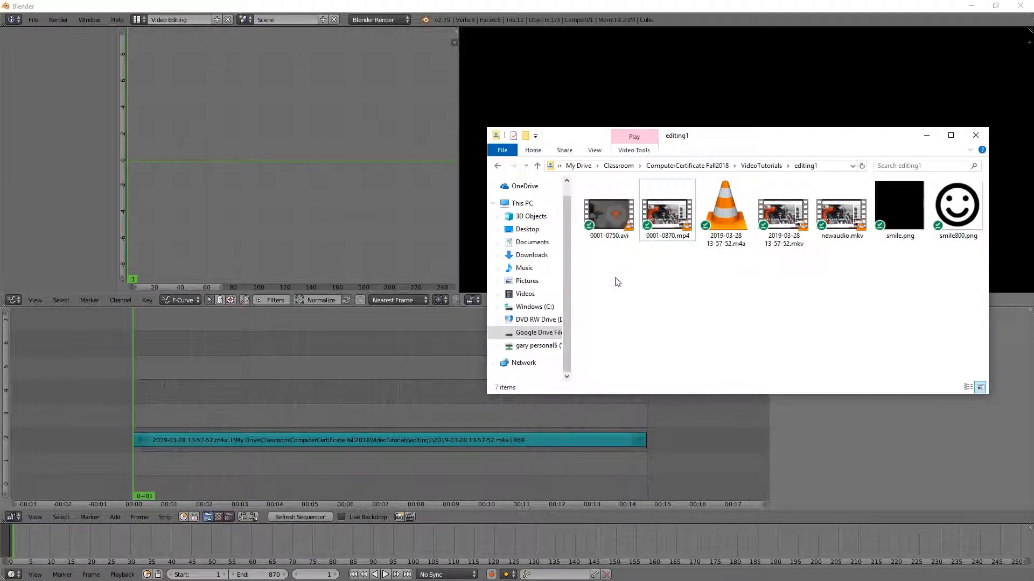
{"action": "double_click", "coordinate": [611, 216]}
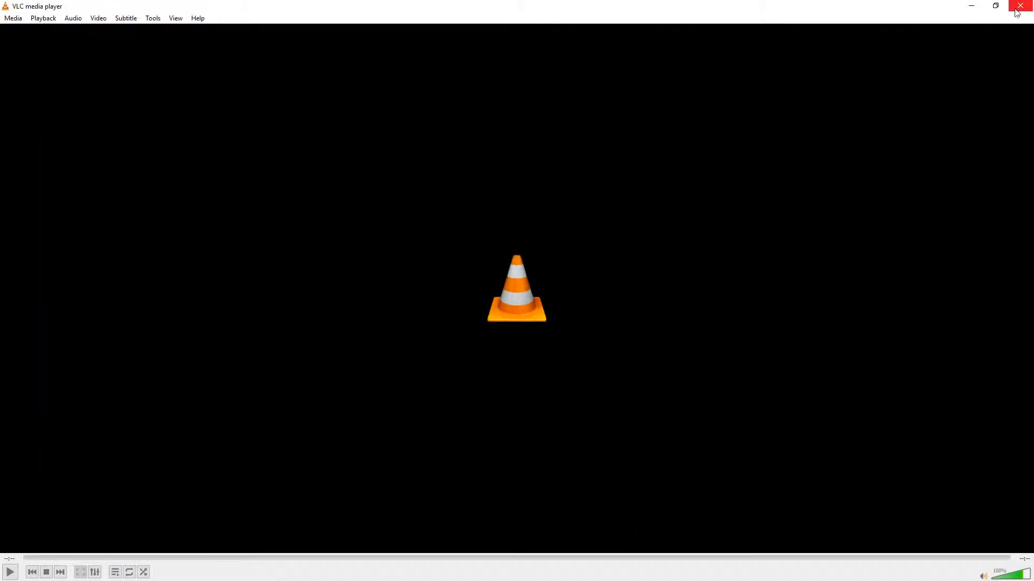
{"action": "left_click", "coordinate": [1019, 7]}
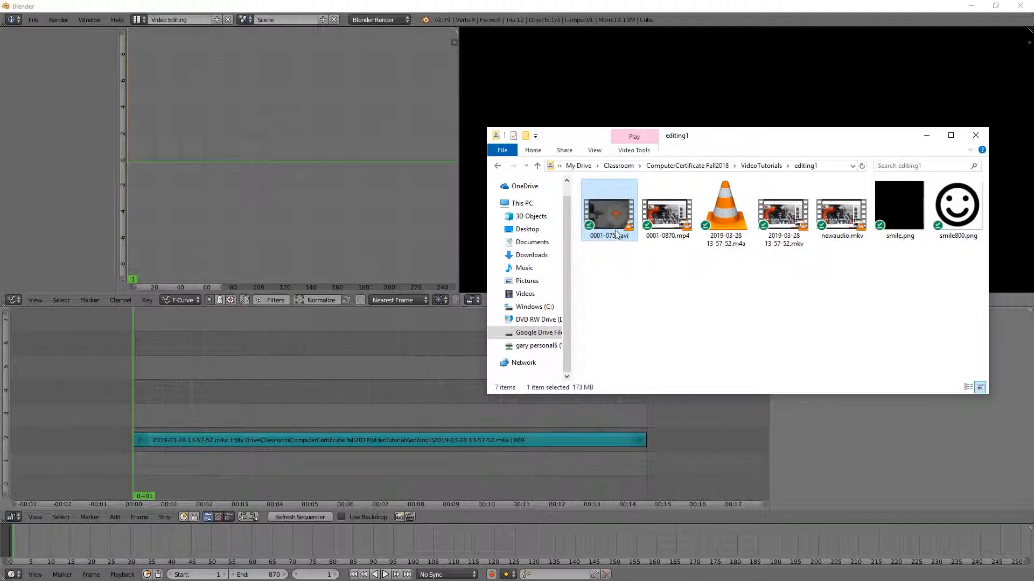
- Open the file properties of 0001-0750.avi and examine its video details, such as frame size and frame rate
{"action": "right_click", "coordinate": [610, 221]}
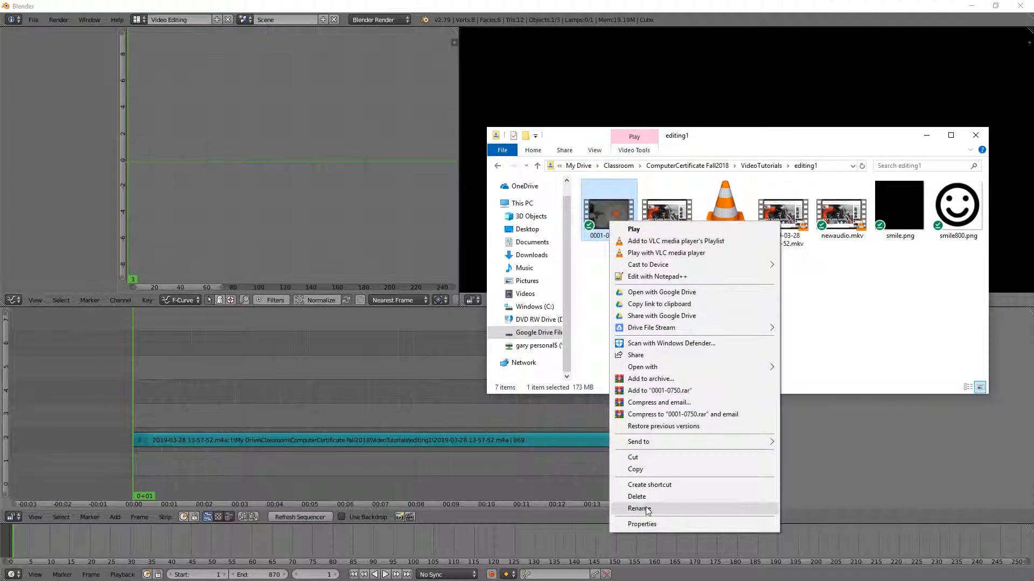
{"action": "left_click", "coordinate": [654, 524]}
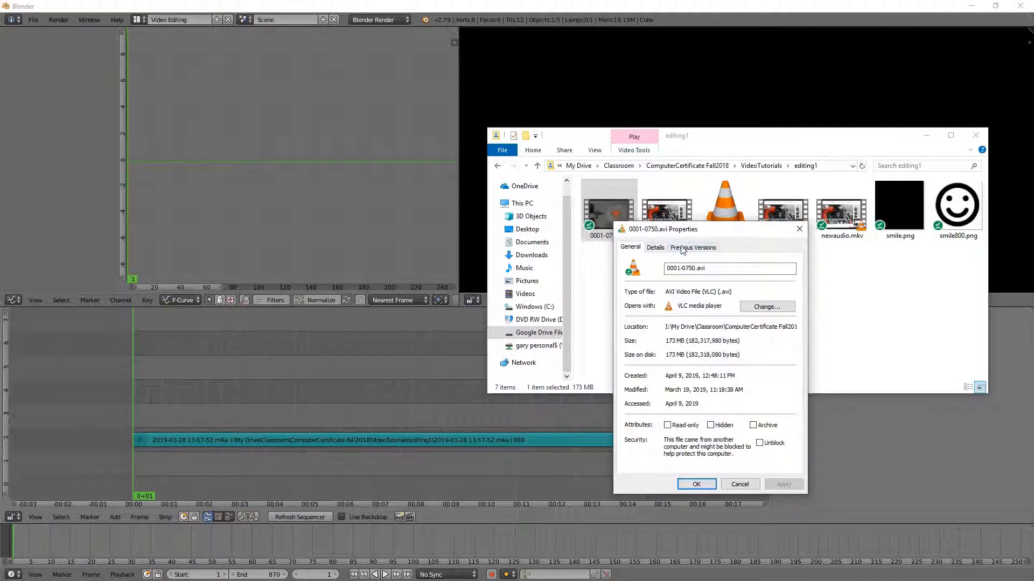
{"action": "left_click", "coordinate": [655, 248]}
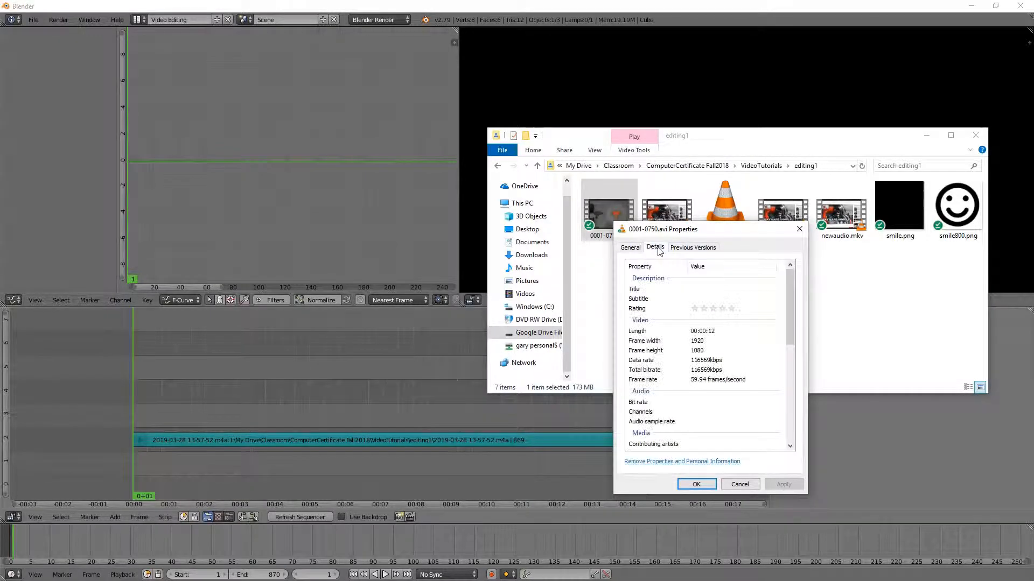
- Close the file properties and add 0001-0750.avi to the sequencer in channel 1, starting at frame 1 below the sound strip
{"action": "left_click", "coordinate": [709, 381]}
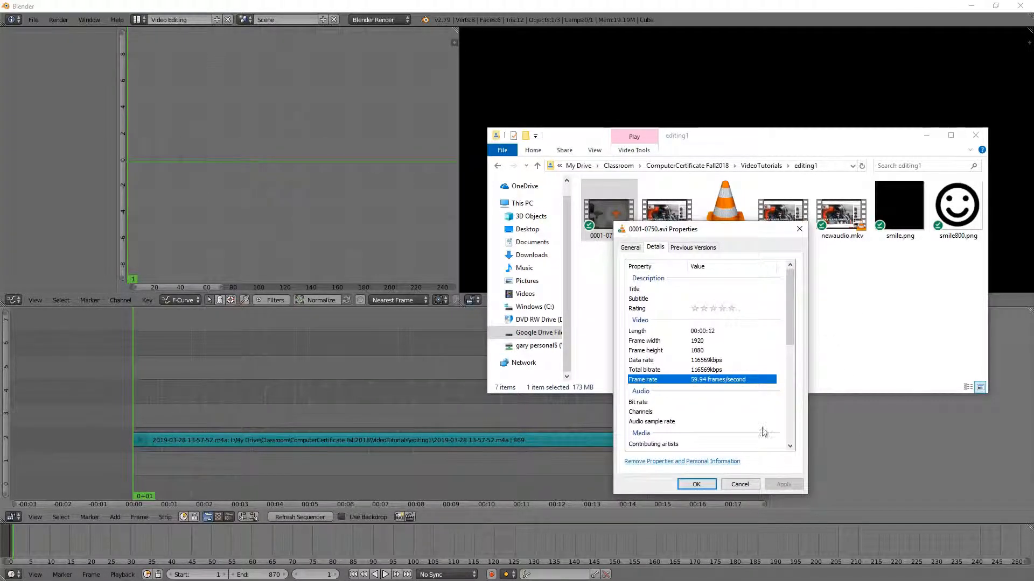
{"action": "left_click", "coordinate": [696, 483]}
{"action": "left_click_drag", "start_coordinate": [611, 220], "coordinate": [143, 468]}
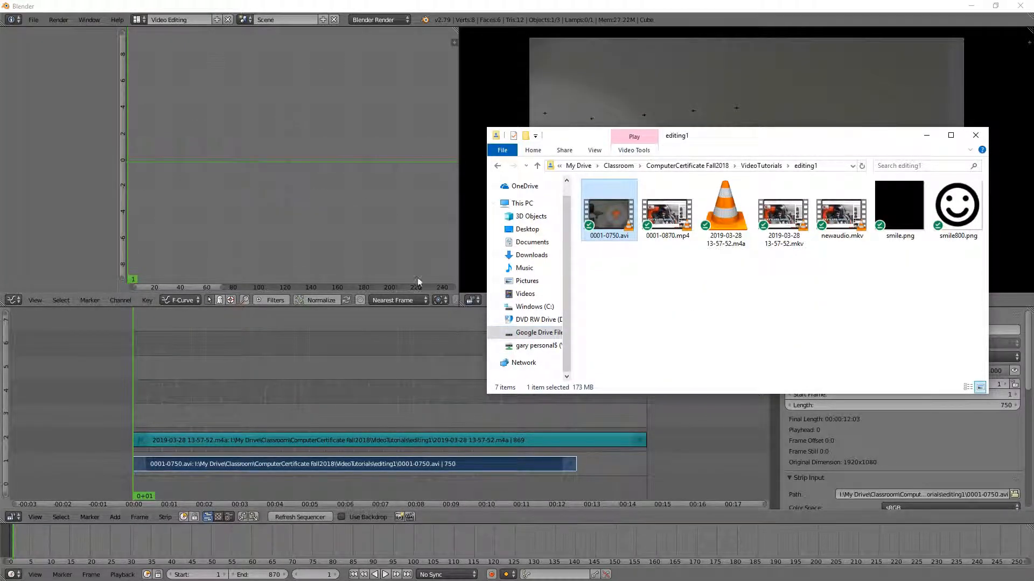
- Switch to the Default layout, set the render frame rate to 59.94 fps, and return to the Video Editing layout
{"action": "left_click", "coordinate": [138, 19]}
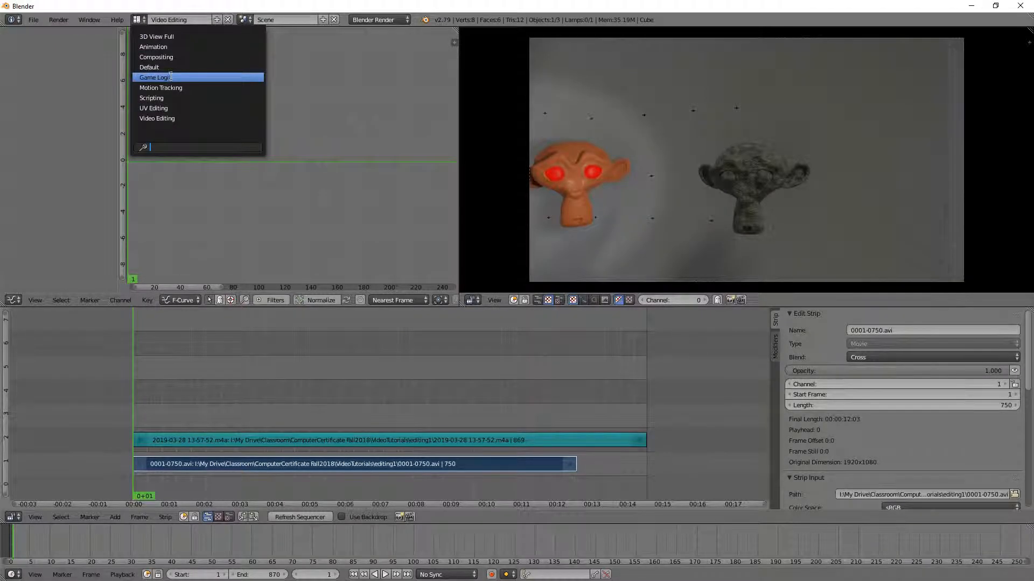
{"action": "left_click", "coordinate": [156, 68]}
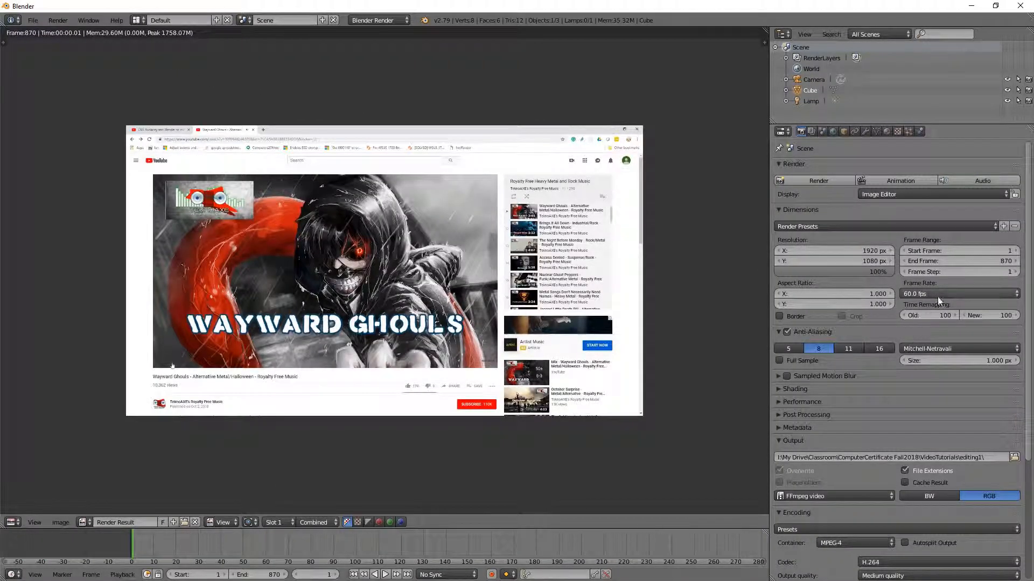
{"action": "left_click", "coordinate": [937, 294]}
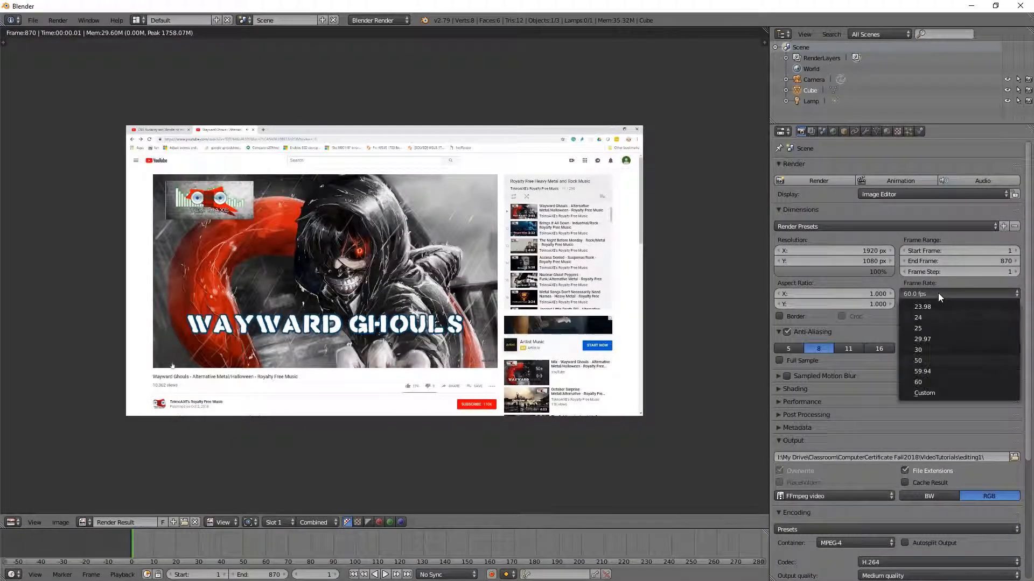
{"action": "left_click", "coordinate": [940, 371]}
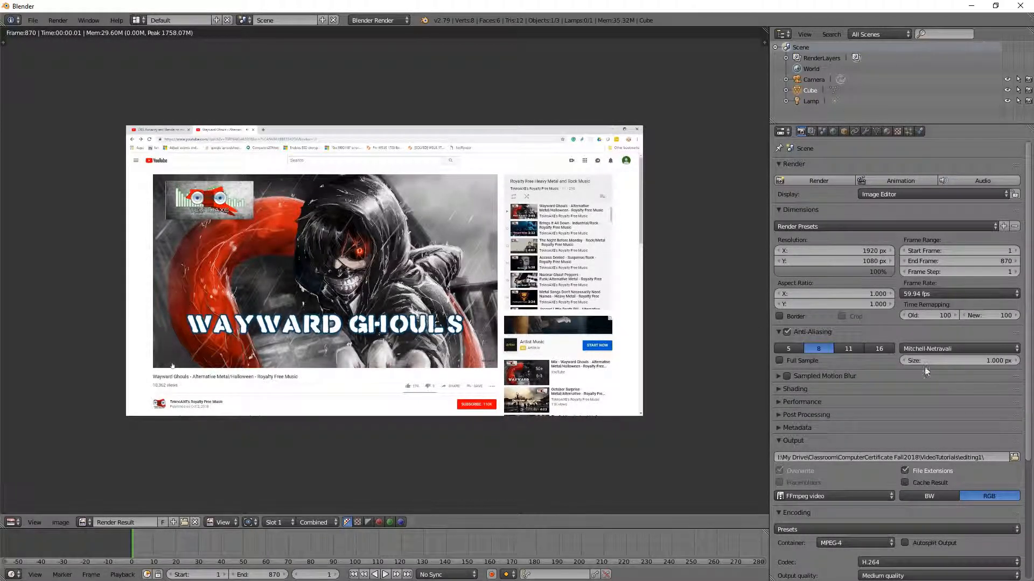
{"action": "left_click", "coordinate": [138, 20]}
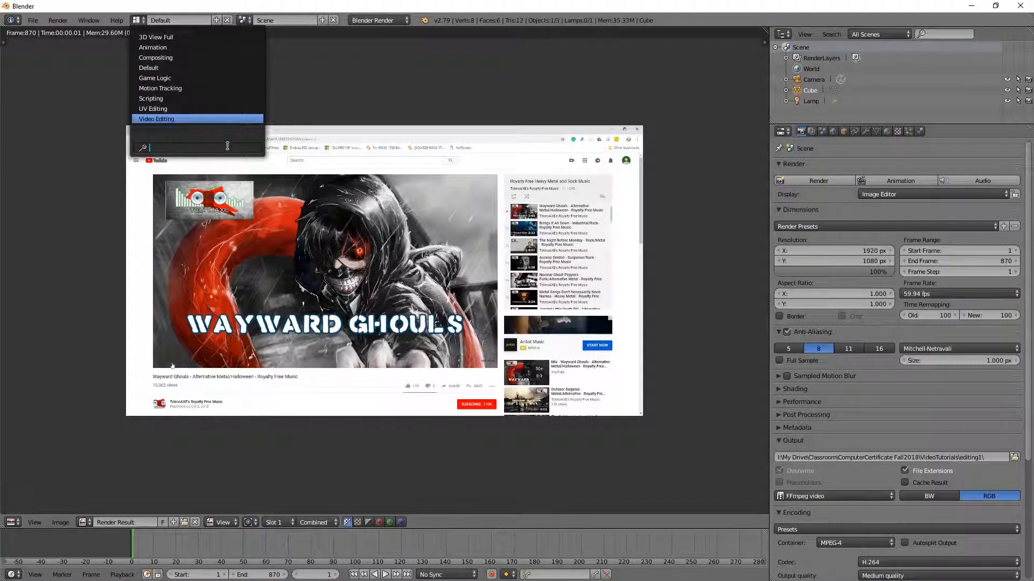
{"action": "left_click", "coordinate": [156, 119]}
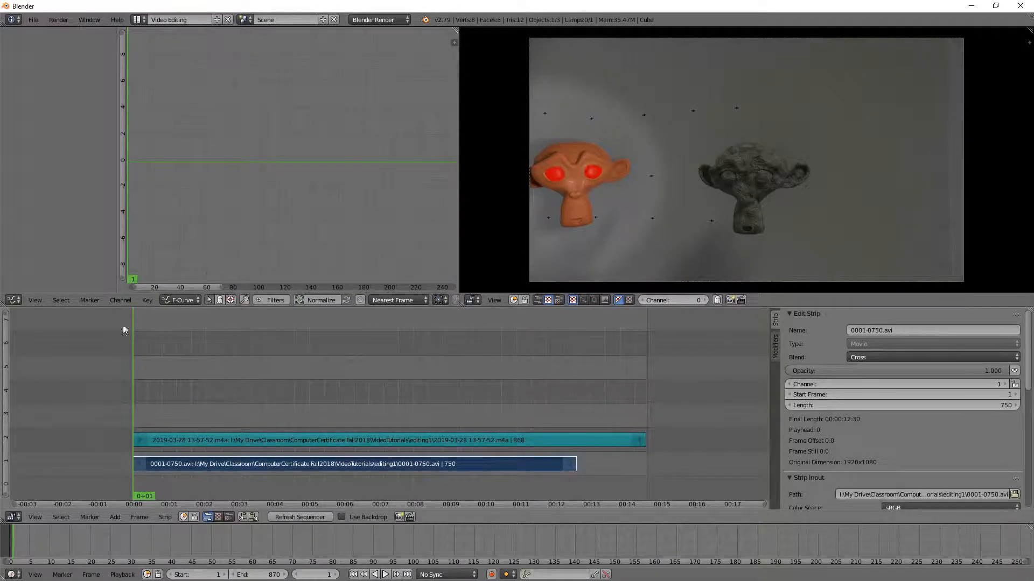
- Enlarge the sequencer area with taller strips and turn on Draw Waveform for the .m4a sound strip
{"action": "left_click_drag", "start_coordinate": [5, 314], "coordinate": [3, 435]}
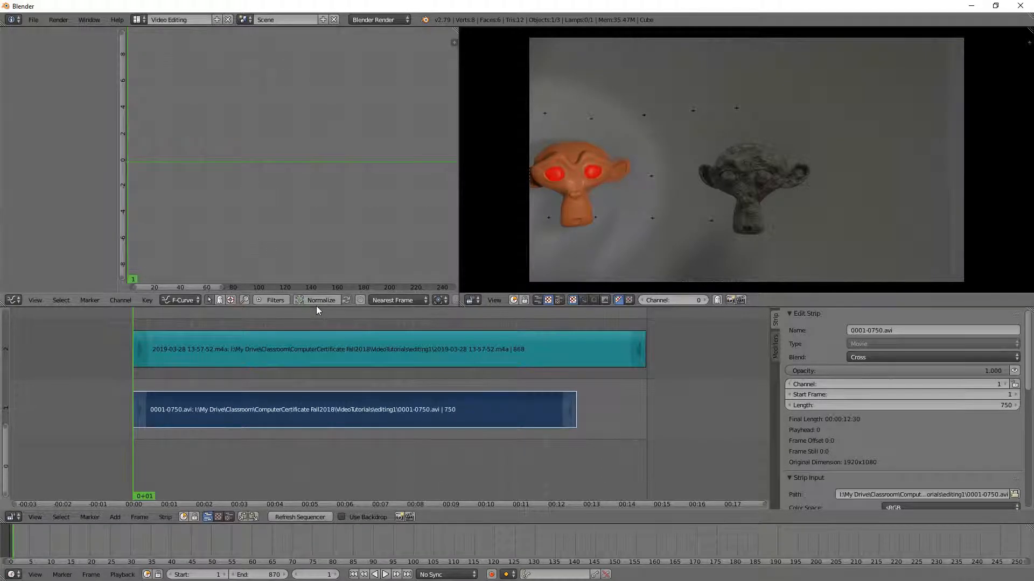
{"action": "left_click_drag", "start_coordinate": [319, 307], "coordinate": [318, 169]}
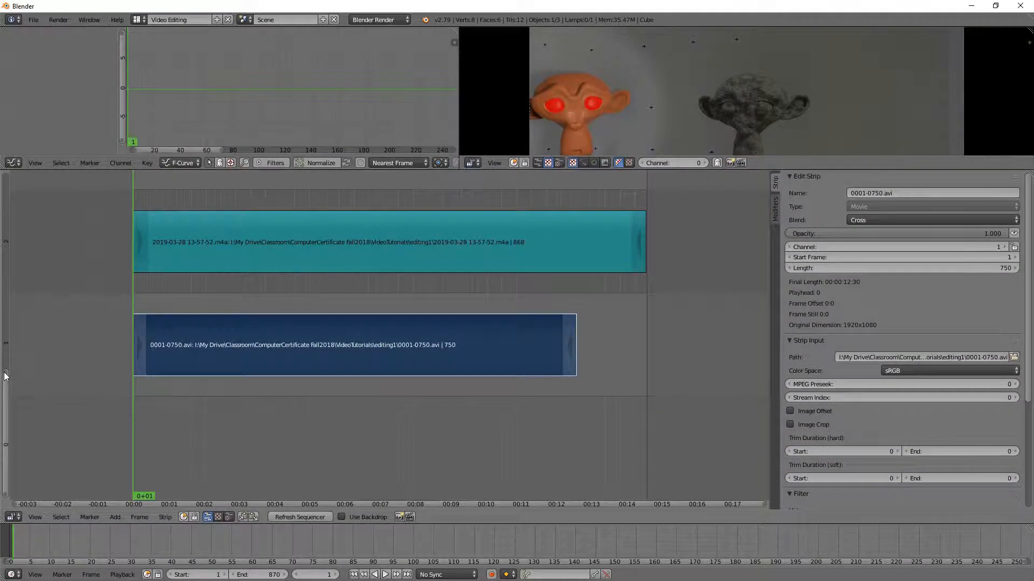
{"action": "left_click_drag", "start_coordinate": [6, 372], "coordinate": [6, 401]}
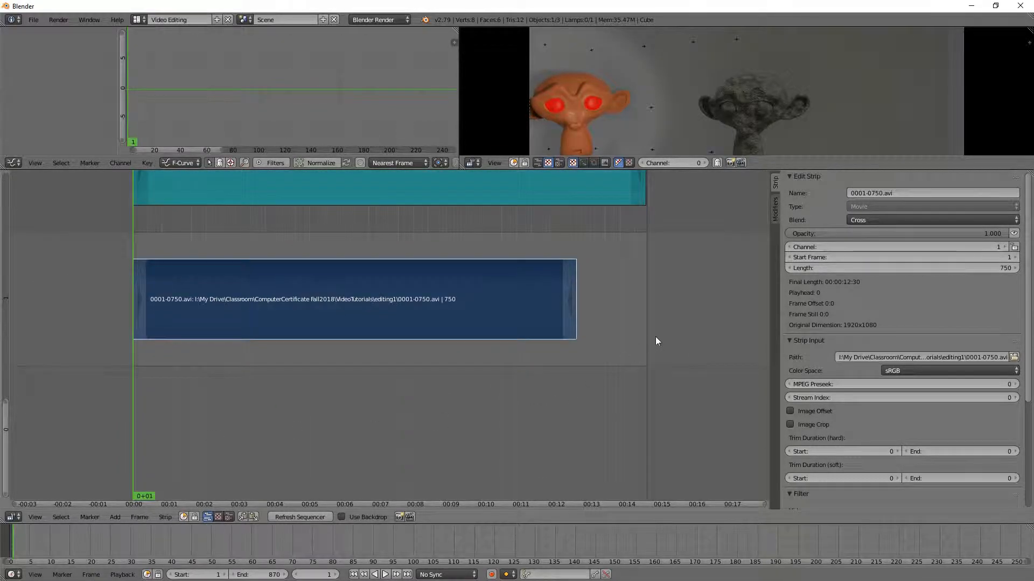
{"action": "scroll", "coordinate": [656, 337], "scroll_direction": "up", "scroll_amount": 2}
{"action": "scroll", "coordinate": [655, 338], "scroll_direction": "down", "scroll_amount": 1}
{"action": "scroll", "coordinate": [655, 338], "scroll_direction": "up", "scroll_amount": 1}
{"action": "middle_click_drag", "start_coordinate": [681, 271], "coordinate": [681, 379]}
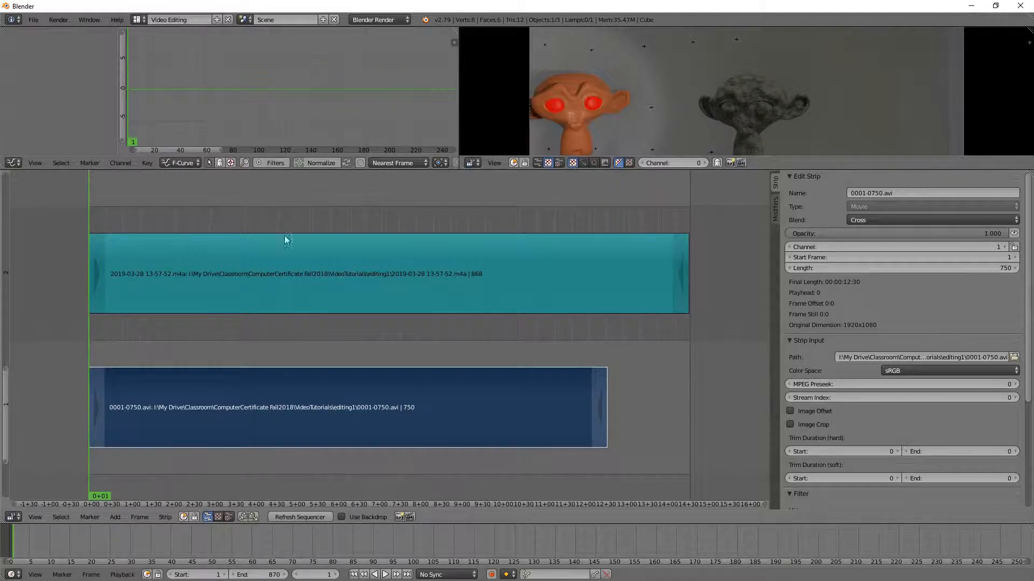
{"action": "right_click", "coordinate": [490, 262]}
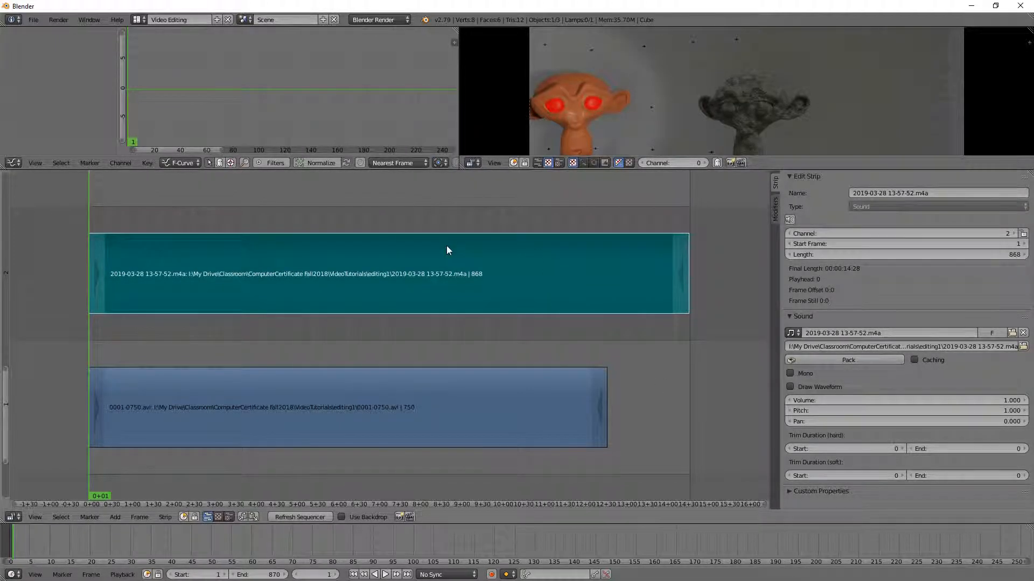
{"action": "left_click", "coordinate": [789, 386]}
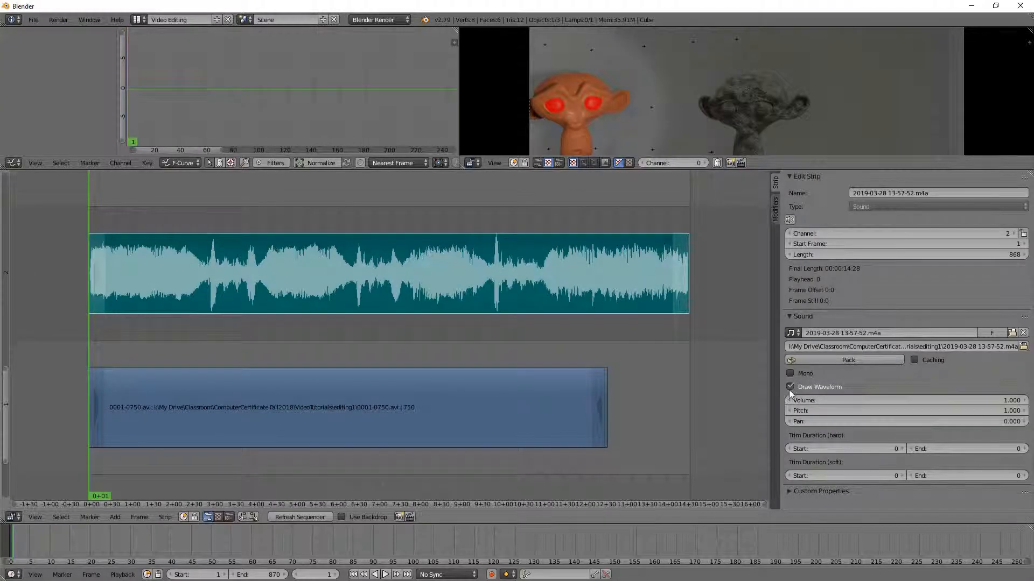
- Move the .m4a sound strip earlier in channel 2 so its start frame is -83
{"action": "scroll", "coordinate": [198, 300], "scroll_direction": "up", "scroll_amount": 1}
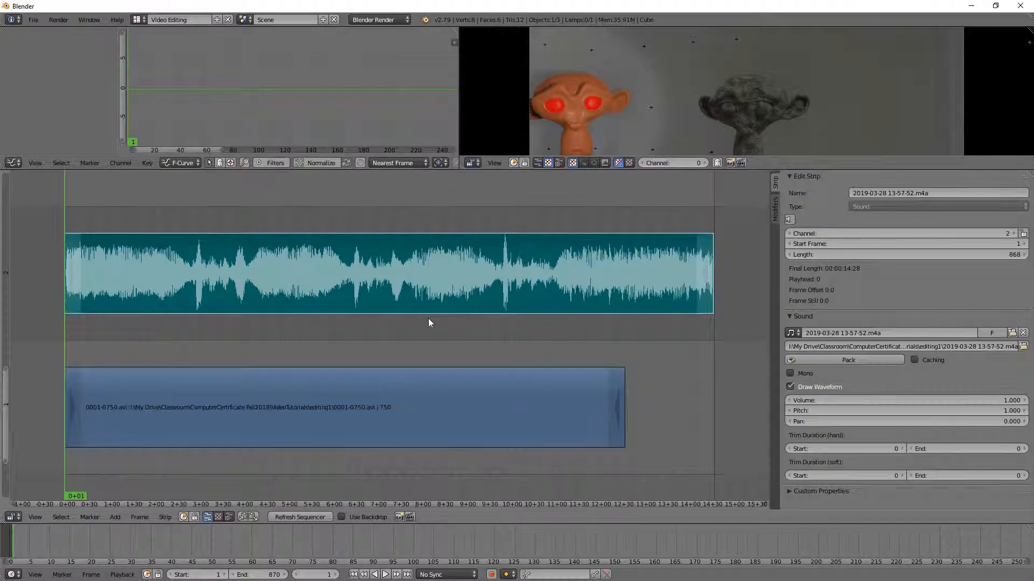
{"action": "middle_click_drag", "start_coordinate": [429, 321], "coordinate": [403, 352]}
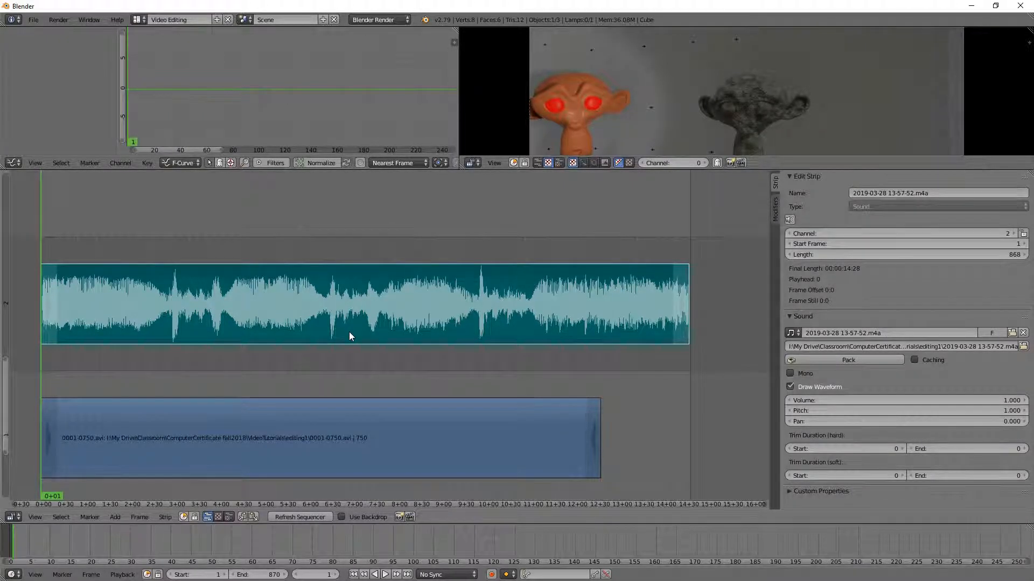
{"action": "key", "text": "g"}
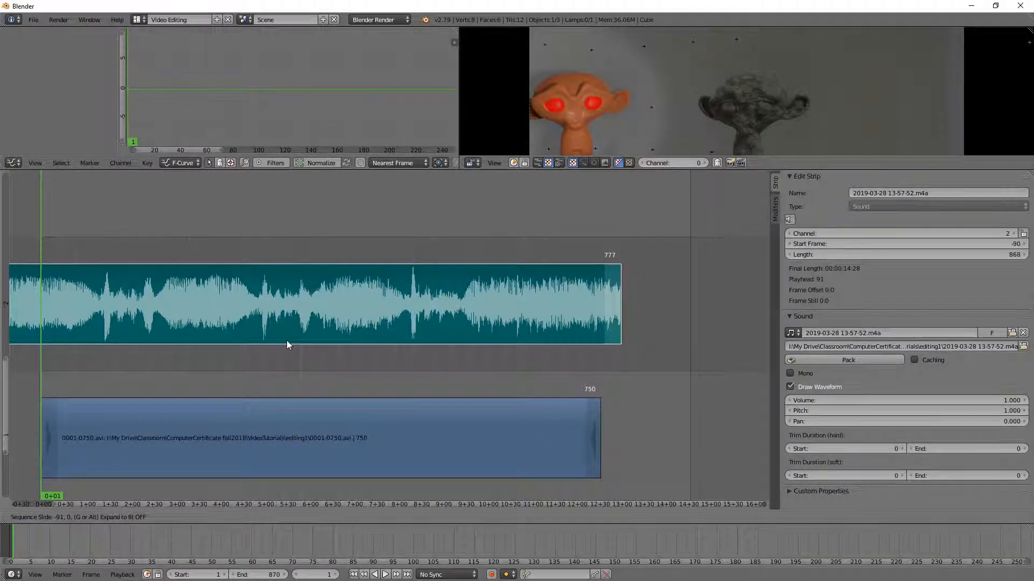
{"action": "left_click", "coordinate": [291, 343]}
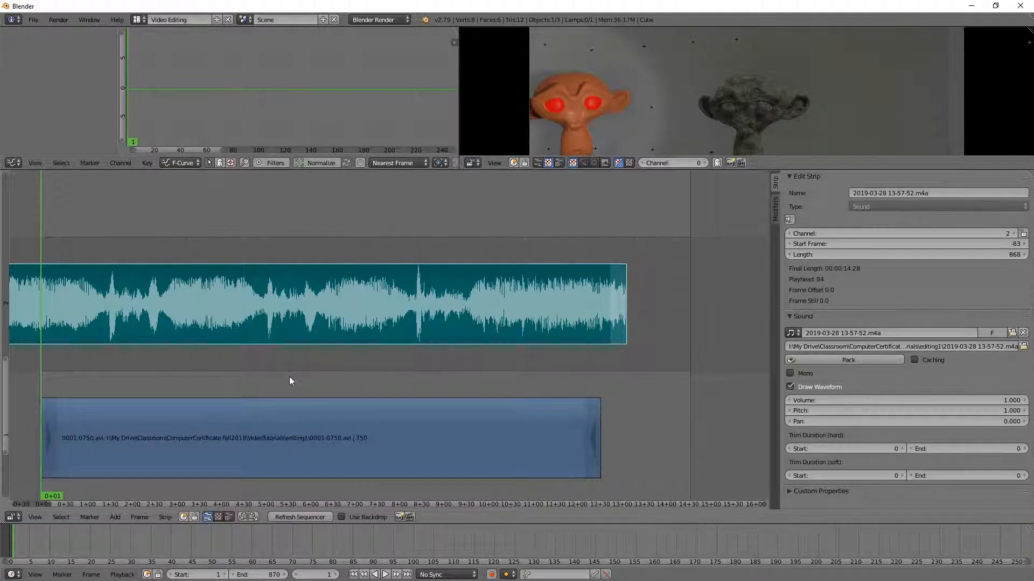
- Trim the beginning of the sound strip by 84 frames to line it up with the start of the movie strip
{"action": "key", "text": "Home"}
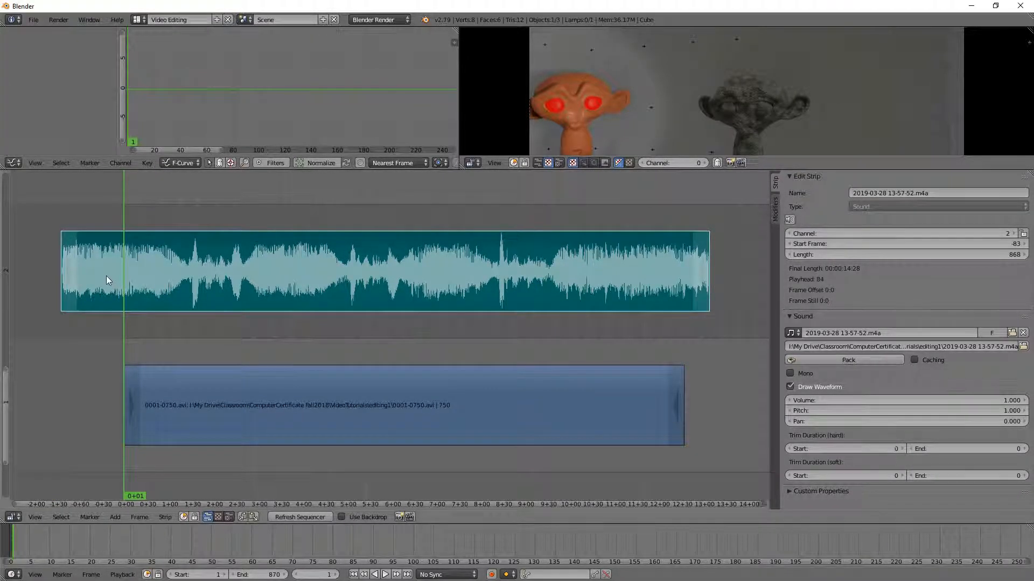
{"action": "right_click", "coordinate": [65, 277]}
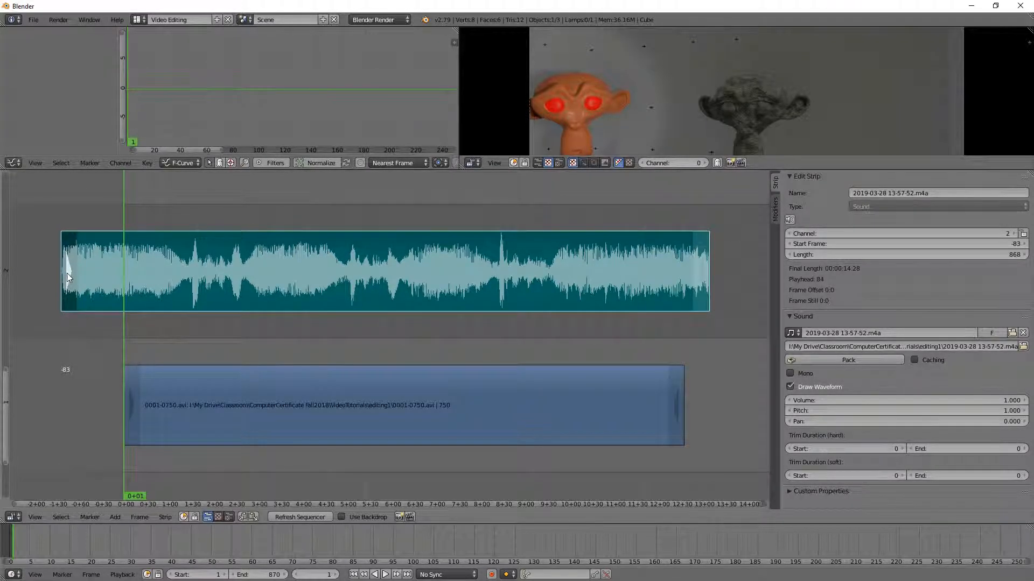
{"action": "right_click_drag", "start_coordinate": [66, 275], "coordinate": [128, 281]}
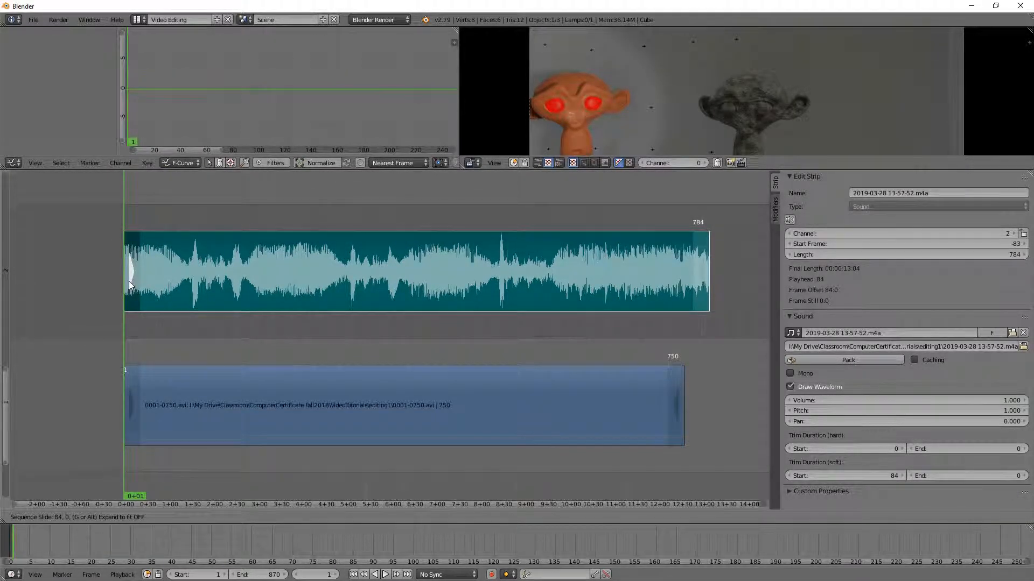
{"action": "right_click_drag", "start_coordinate": [128, 281], "coordinate": [128, 281]}
- Cut the sound strip at frame 751, where the movie strip ends, and delete the leftover piece
{"action": "left_click", "coordinate": [683, 342]}
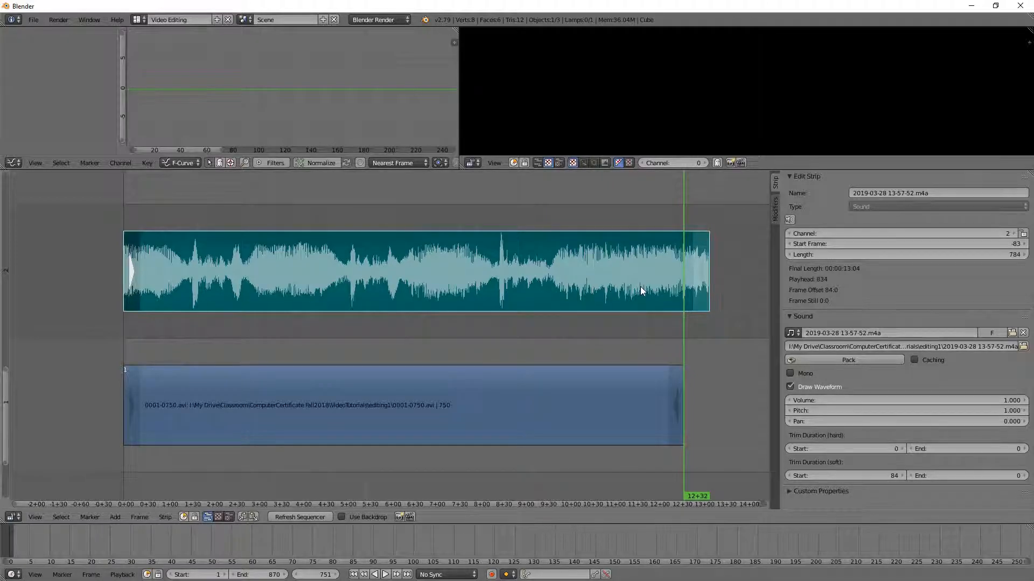
{"action": "key", "text": "k"}
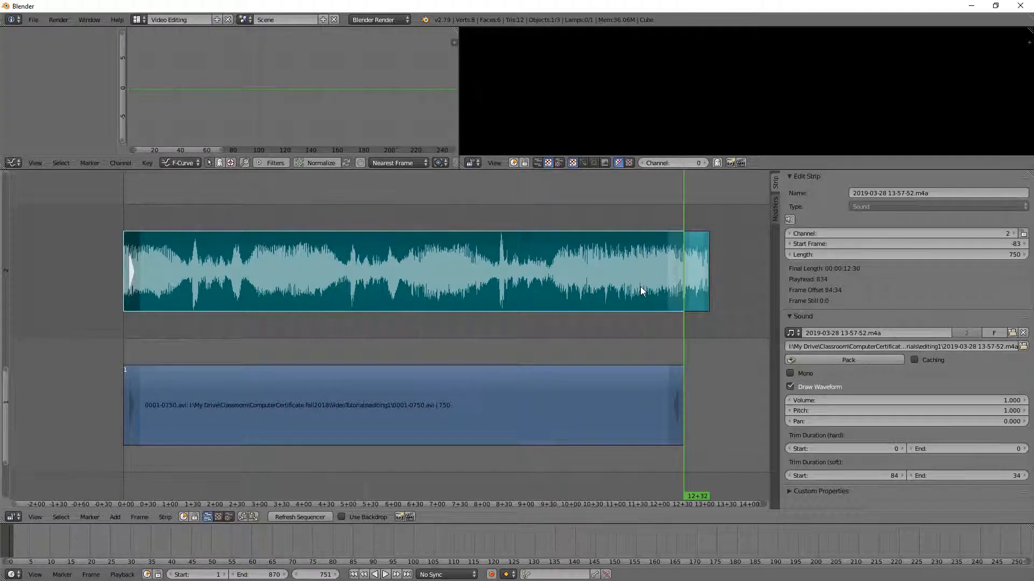
{"action": "right_click", "coordinate": [697, 274]}
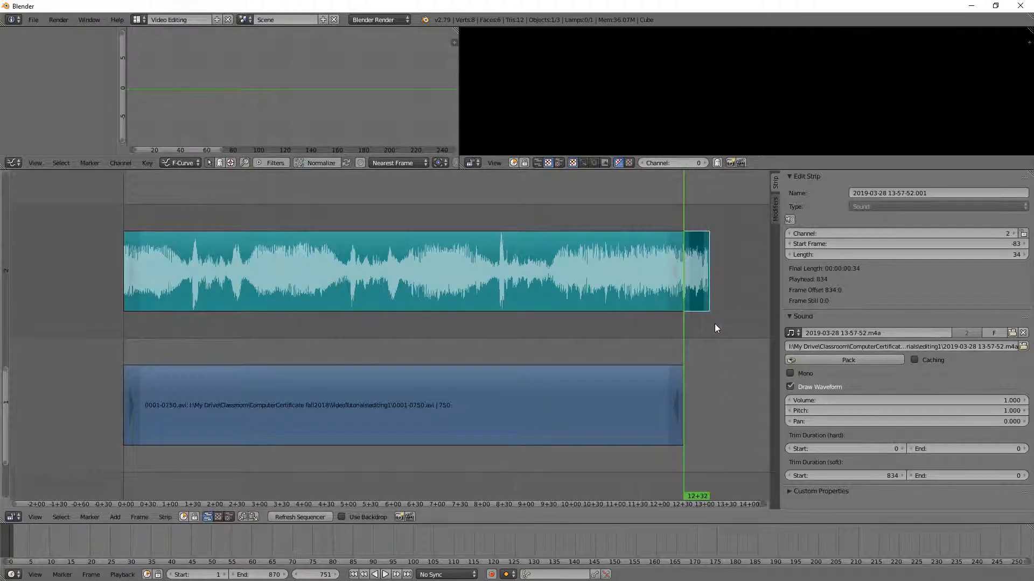
{"action": "key", "text": "x"}
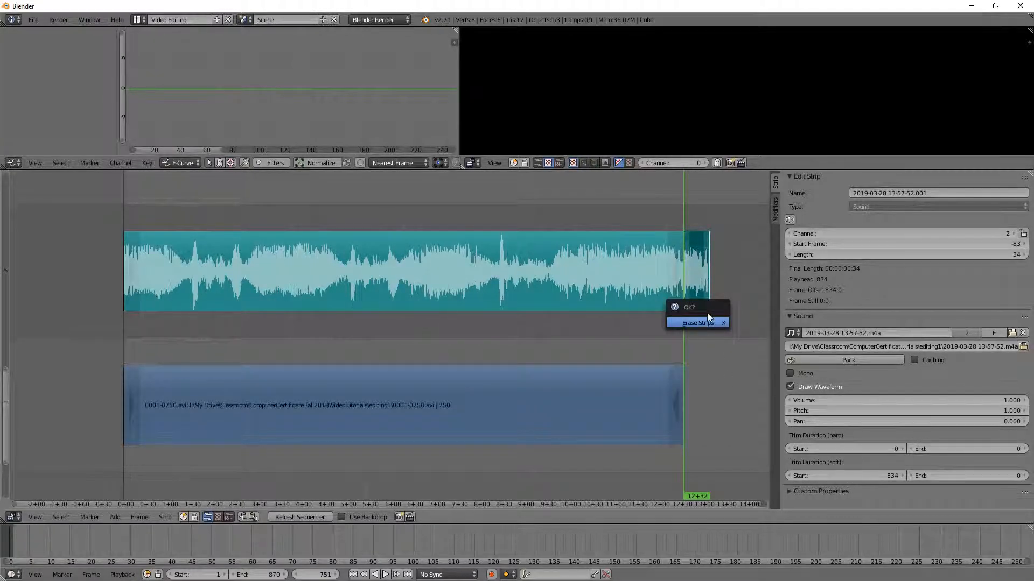
{"action": "left_click", "coordinate": [699, 322]}
{"action": "right_click", "coordinate": [680, 274]}
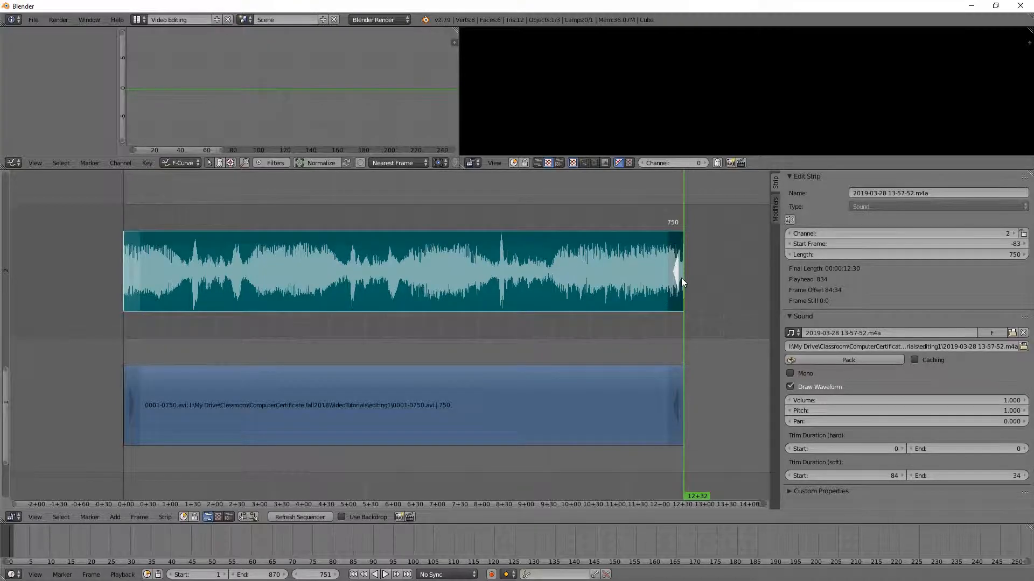
{"action": "key", "text": "g"}
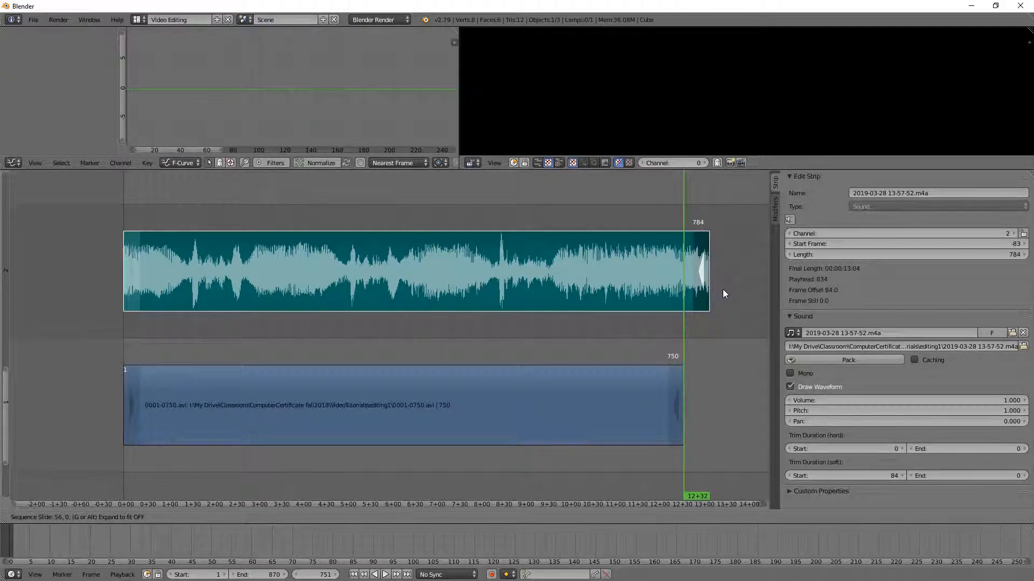
{"action": "key", "text": "Escape"}
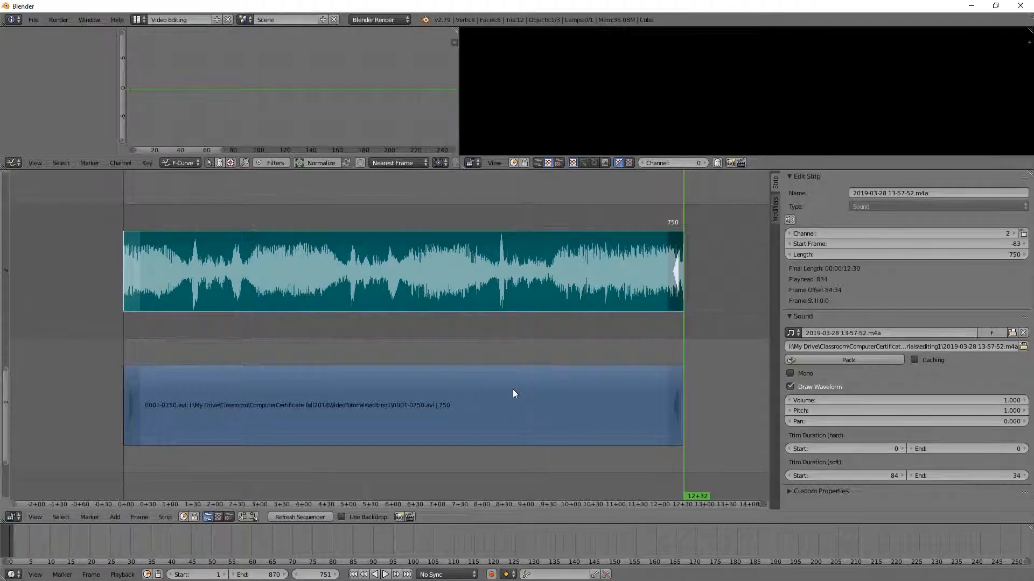
- Set the scene's end frame to 751 and play the edit from the start with AV-sync, stopping near the end
{"action": "scroll", "coordinate": [548, 361], "scroll_direction": "down", "scroll_amount": 2}
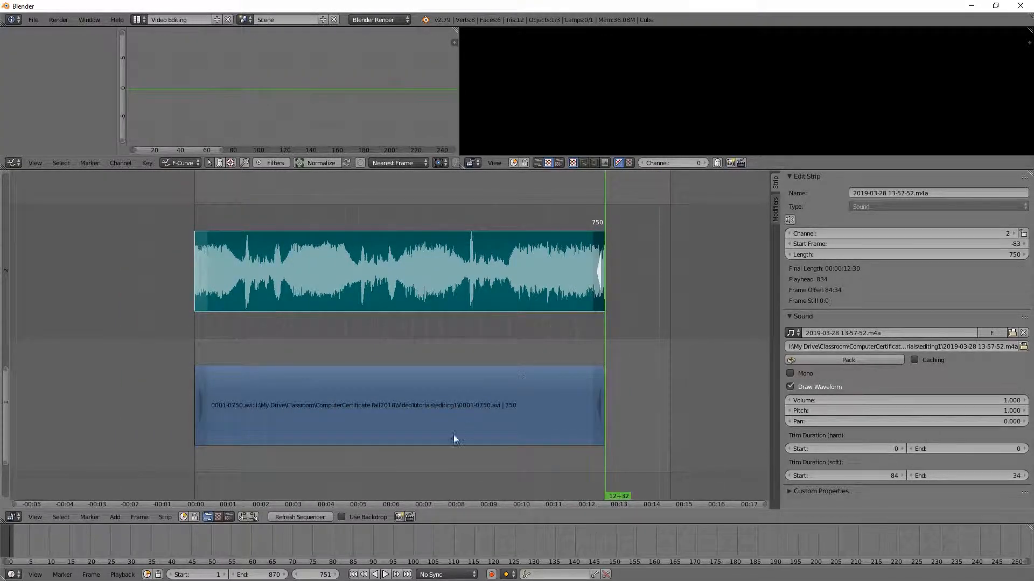
{"action": "key", "text": "e"}
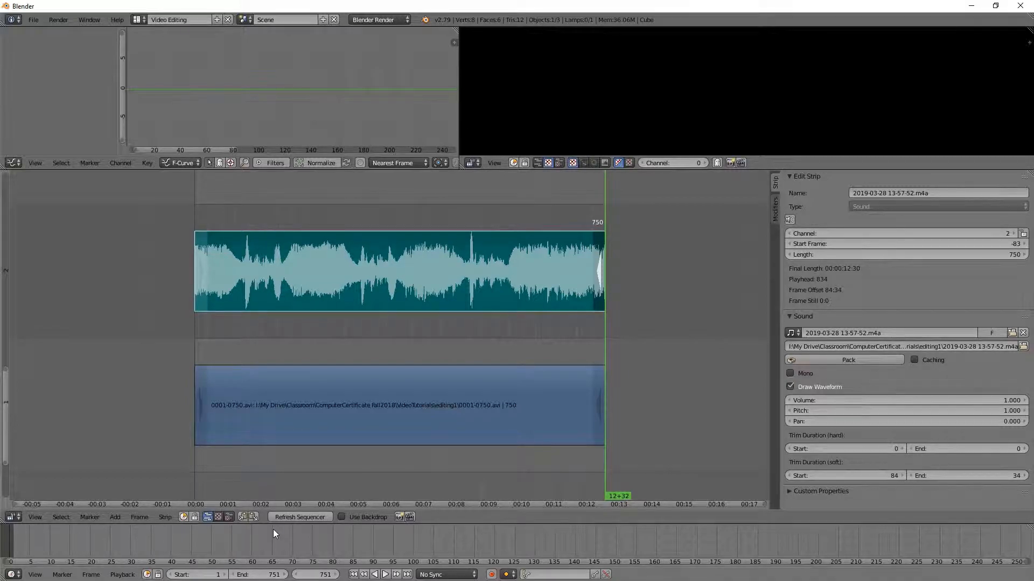
{"action": "left_click", "coordinate": [196, 477]}
{"action": "key", "text": "alt+a"}
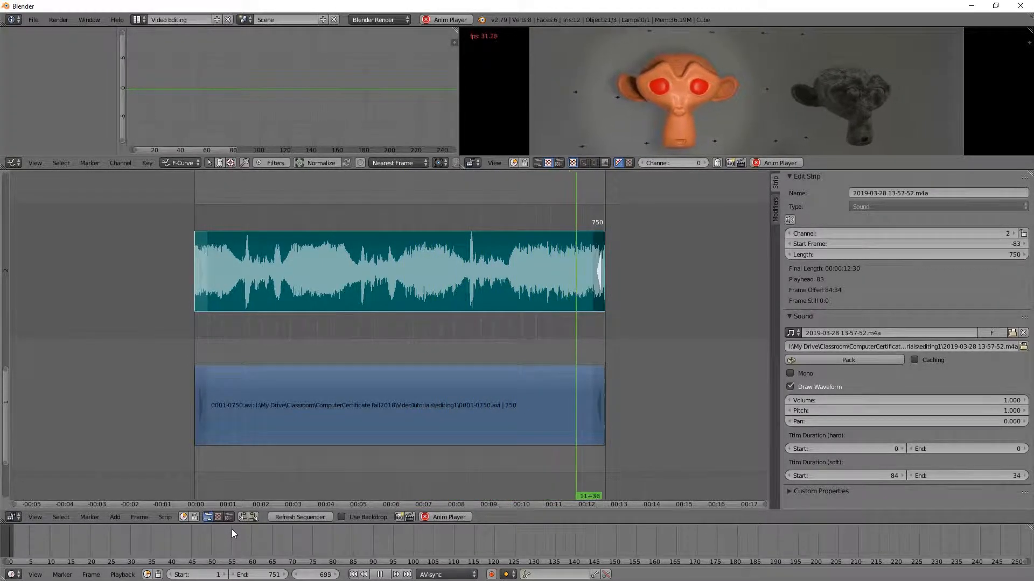
{"action": "key", "text": "Escape"}
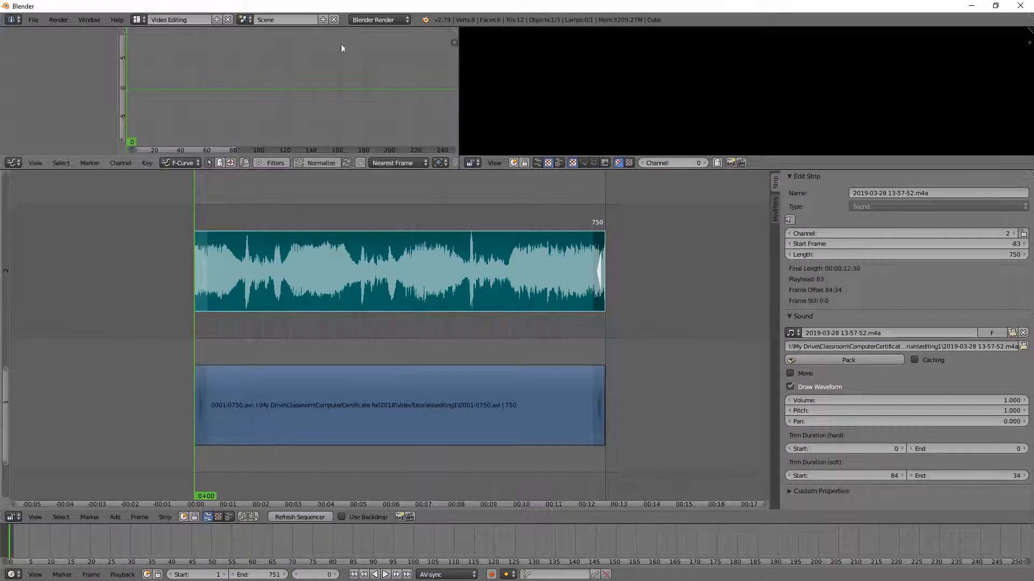
- Switch to the Default layout and render the edit as an animation
{"action": "left_click", "coordinate": [138, 19]}
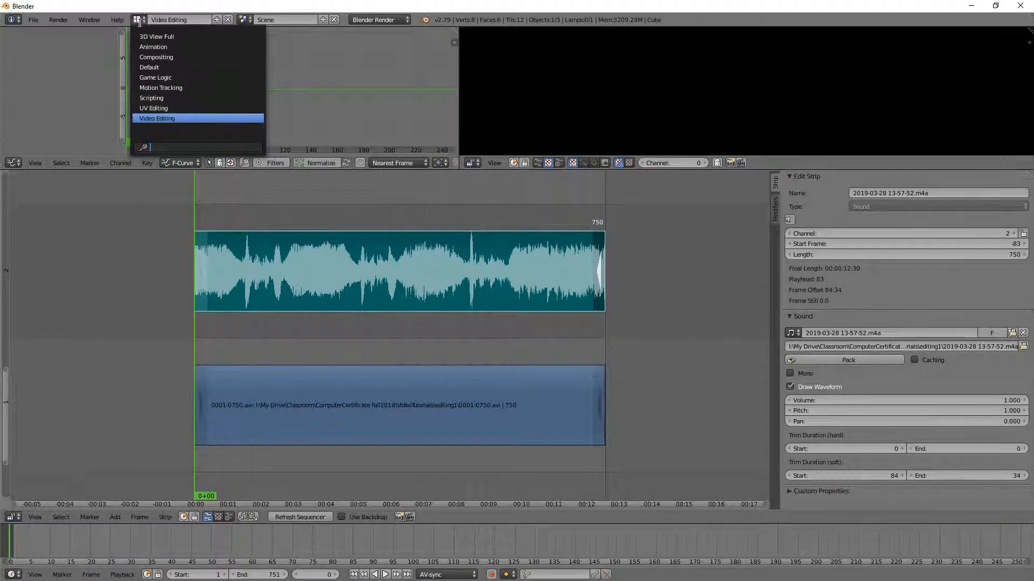
{"action": "left_click", "coordinate": [151, 66]}
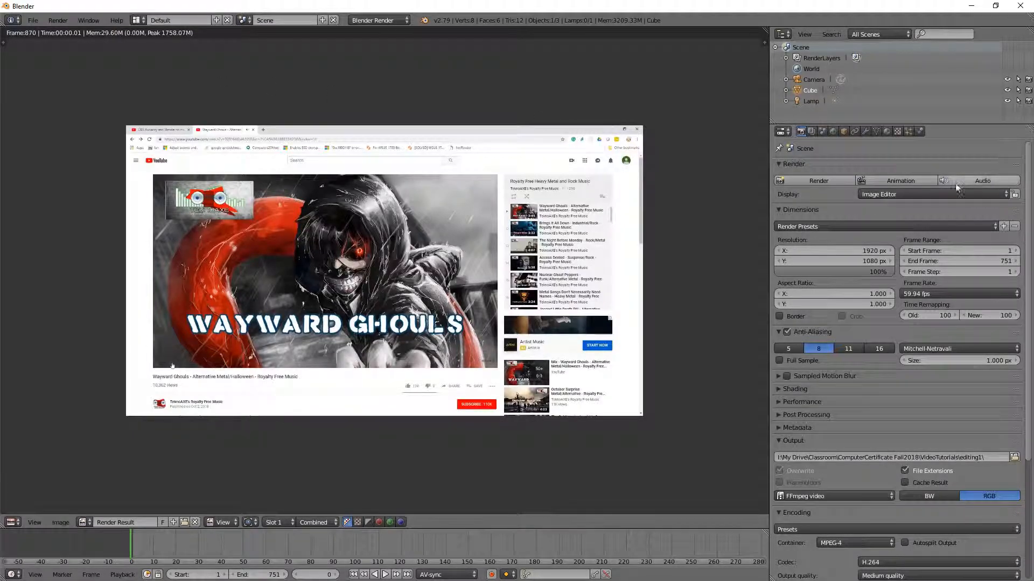
{"action": "left_click", "coordinate": [902, 180]}
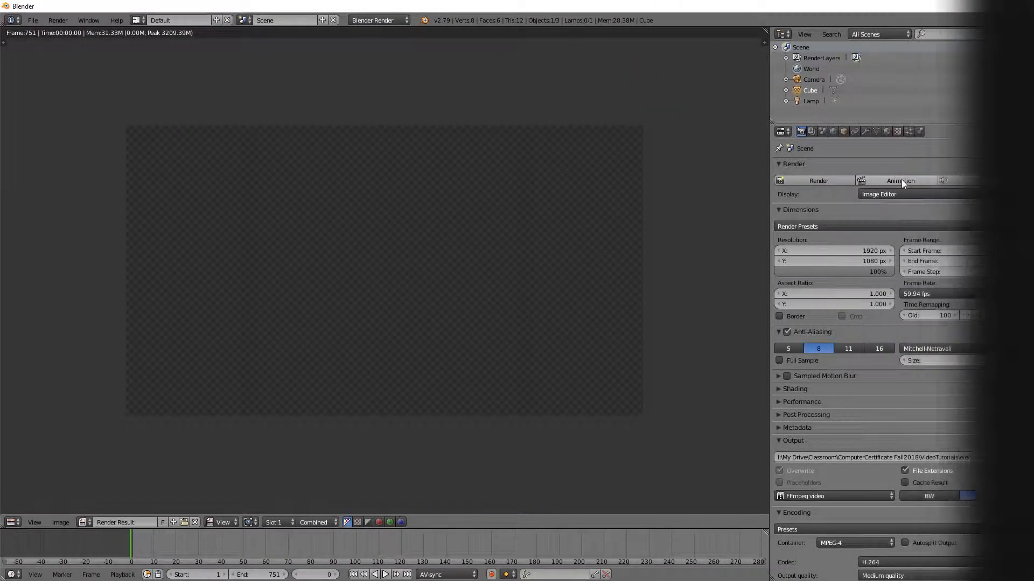
- Switch to the editing1 folder, play the rendered 0001-0751.mp4 in VLC, and close the player
{"action": "key", "text": "alt+Tab"}
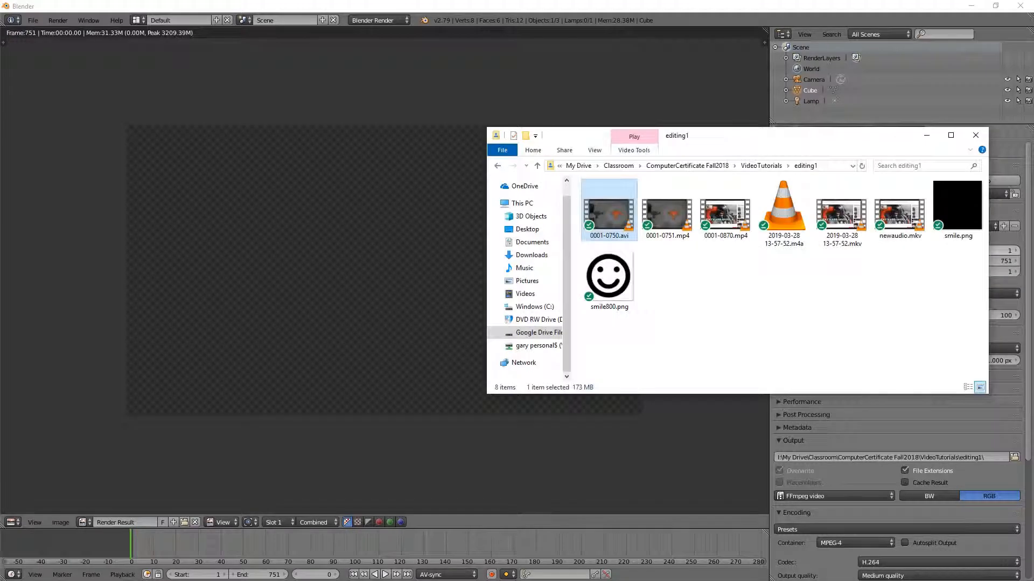
{"action": "left_click", "coordinate": [667, 221]}
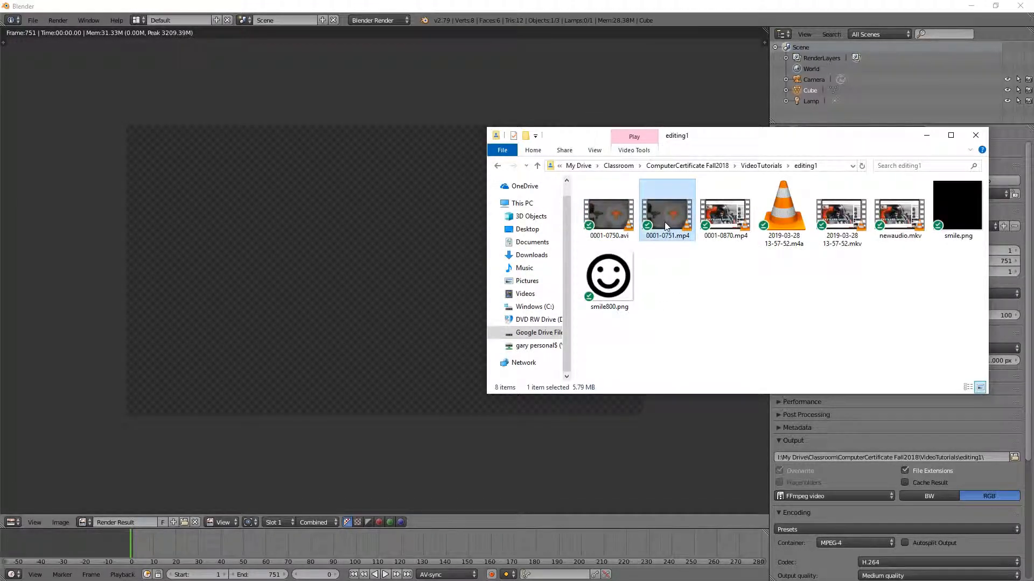
{"action": "double_click", "coordinate": [670, 220]}
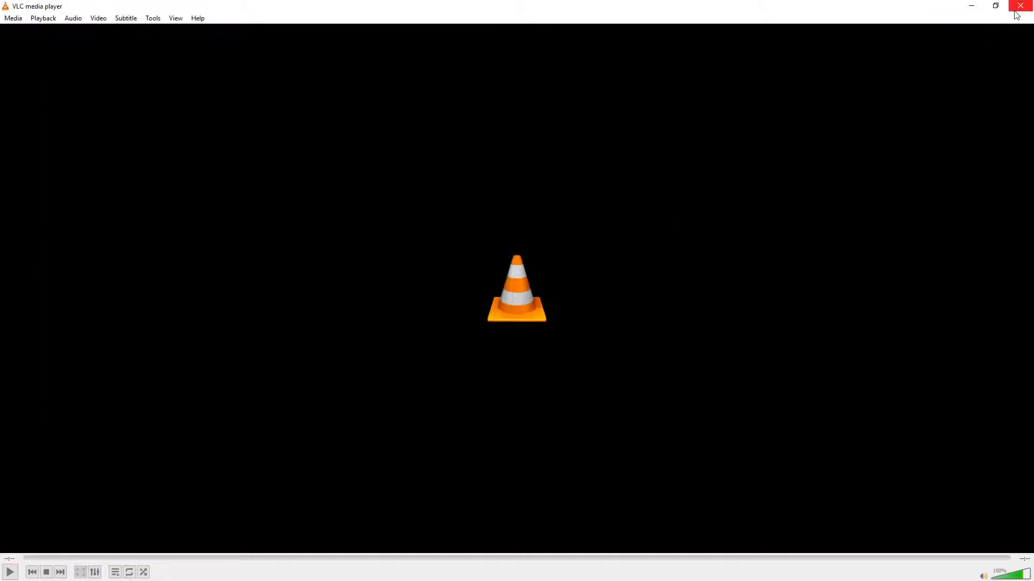
{"action": "left_click", "coordinate": [1016, 12]}
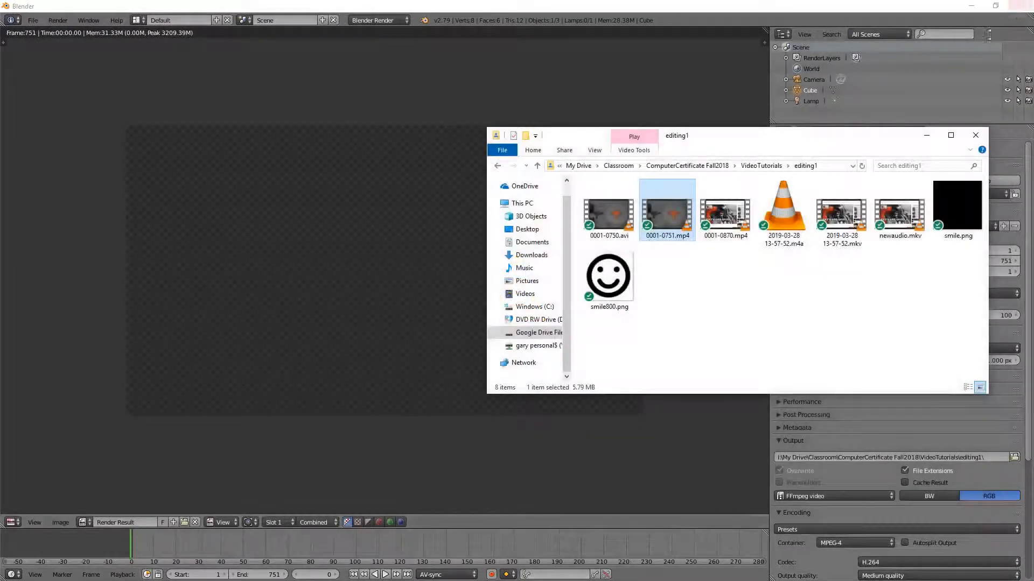
- Return to Blender and switch to the Video Editing layout
{"action": "left_click", "coordinate": [526, 5]}
{"action": "left_click", "coordinate": [138, 20]}
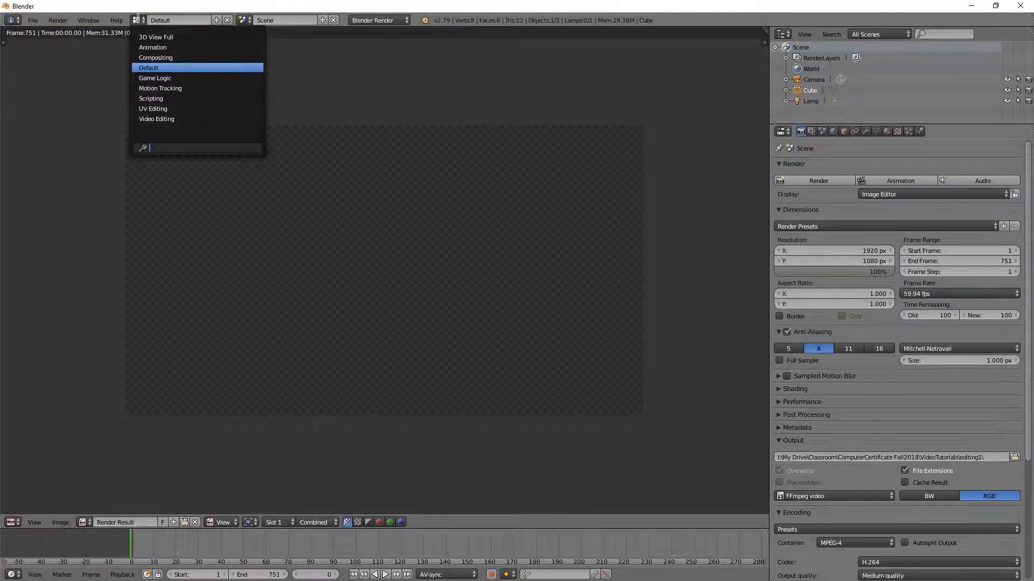
{"action": "left_click", "coordinate": [180, 119]}
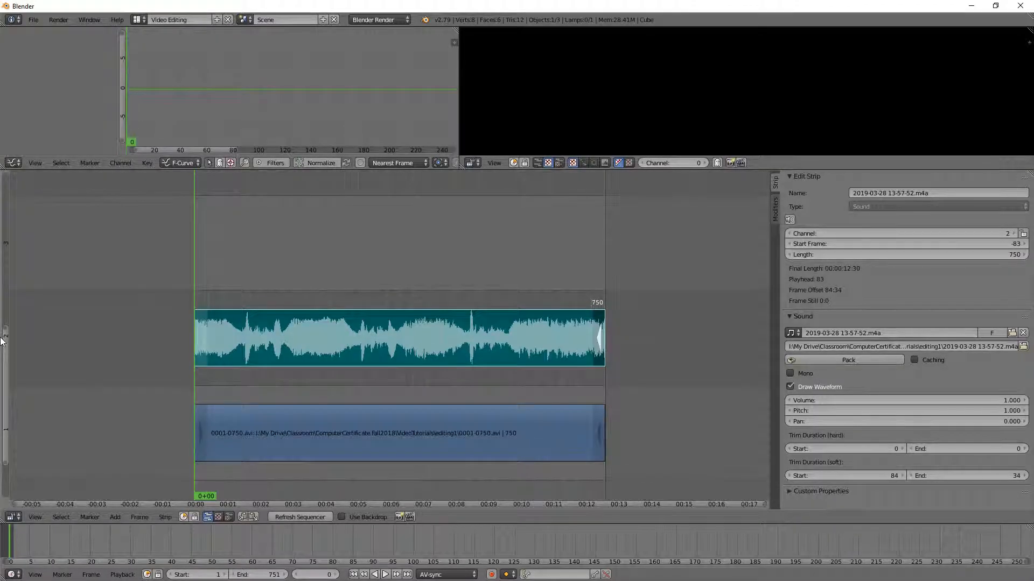
- Bring up the editing1 folder window beside the sequencer and check the image dimensions of smile800.png in its properties
{"action": "key", "text": "alt+Tab"}
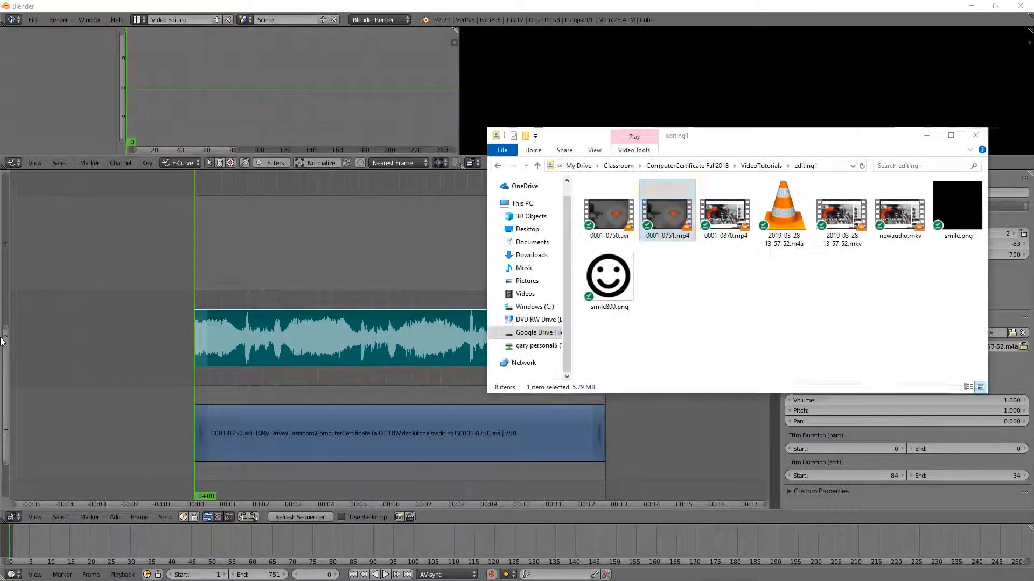
{"action": "left_click_drag", "start_coordinate": [732, 136], "coordinate": [786, 35]}
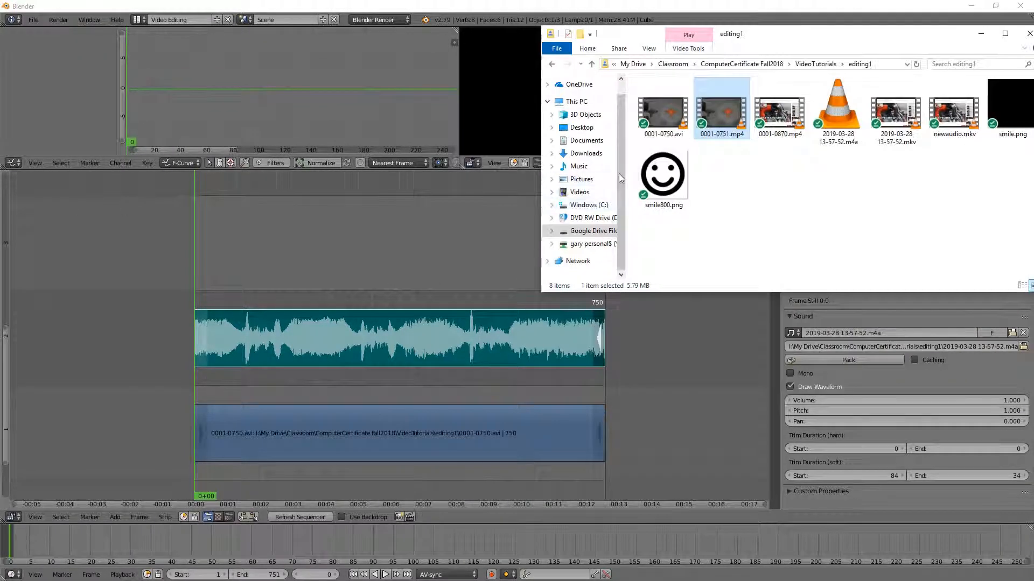
{"action": "left_click", "coordinate": [670, 185]}
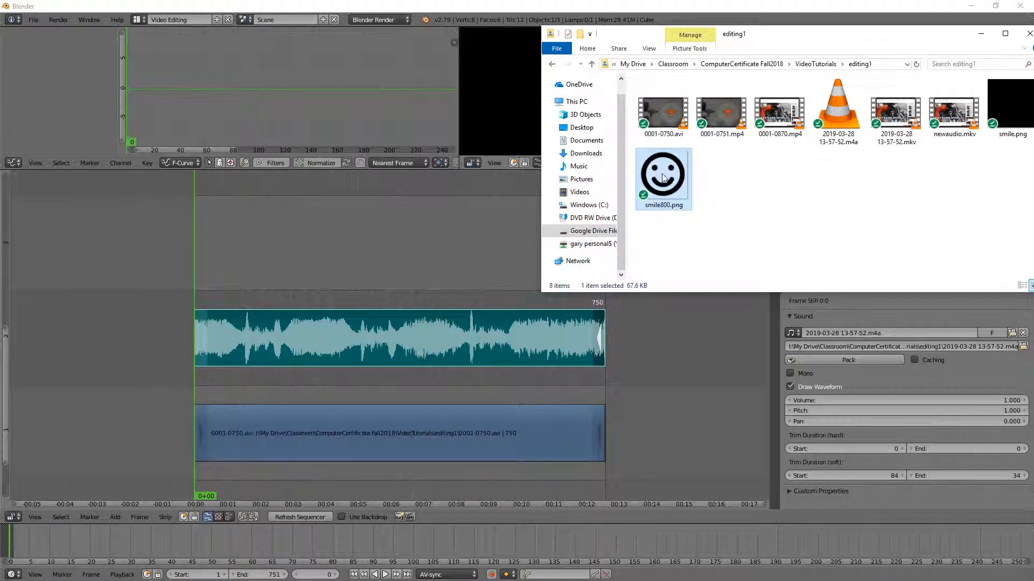
{"action": "right_click", "coordinate": [662, 181]}
{"action": "left_click", "coordinate": [694, 573]}
{"action": "left_click", "coordinate": [708, 199]}
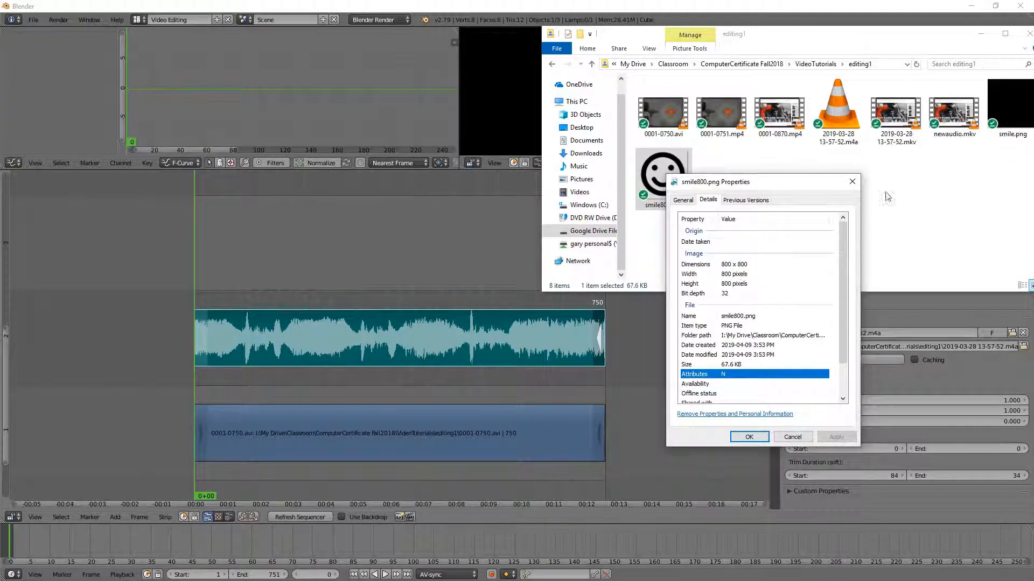
{"action": "left_click", "coordinate": [852, 183]}
- Add smile800.png to the sequencer on channel 3 and place the strip at frame 256 with a length of 184 frames
{"action": "left_click_drag", "start_coordinate": [673, 180], "coordinate": [338, 260]}
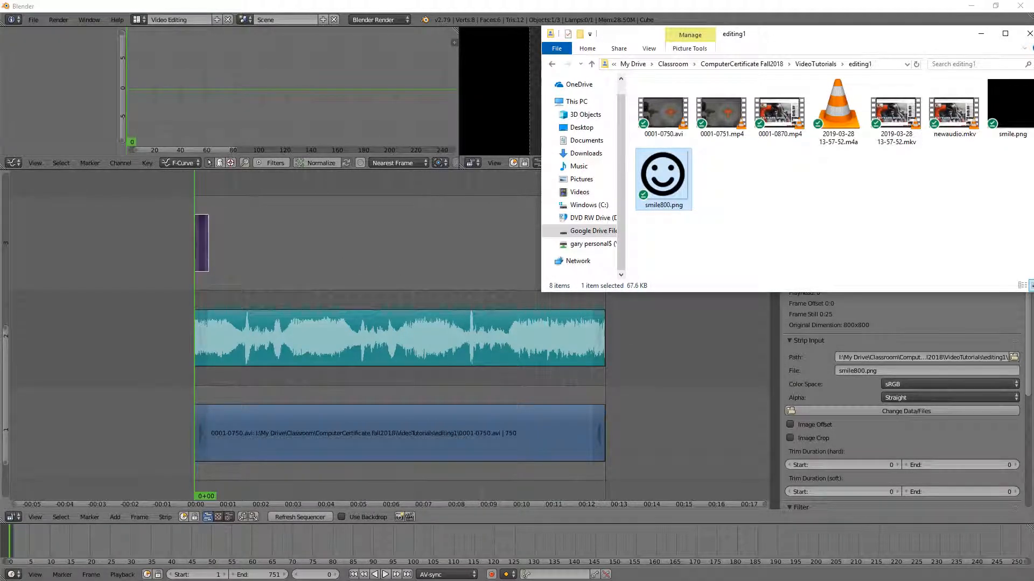
{"action": "left_click", "coordinate": [1028, 35]}
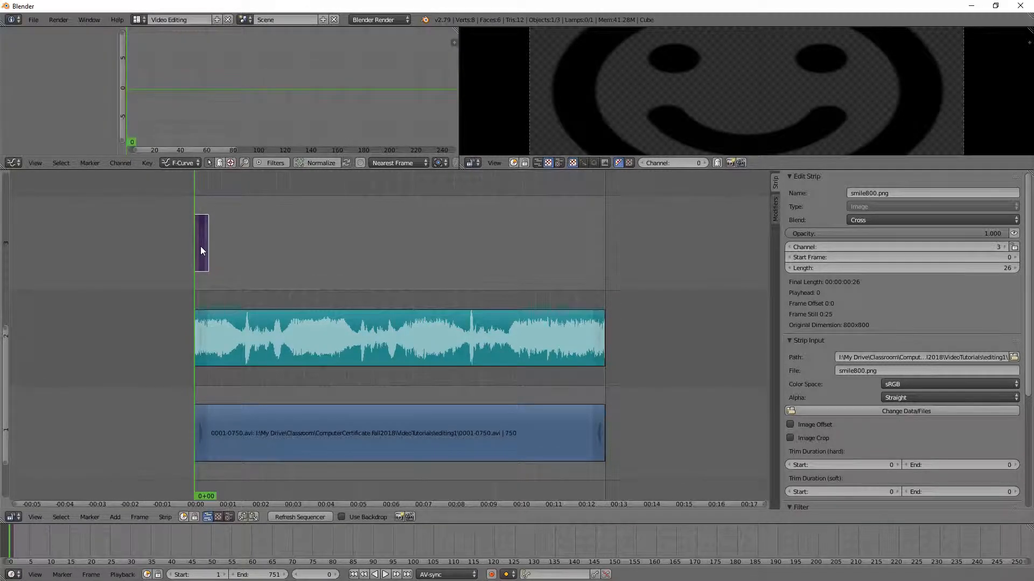
{"action": "right_click_drag", "start_coordinate": [201, 247], "coordinate": [330, 249]}
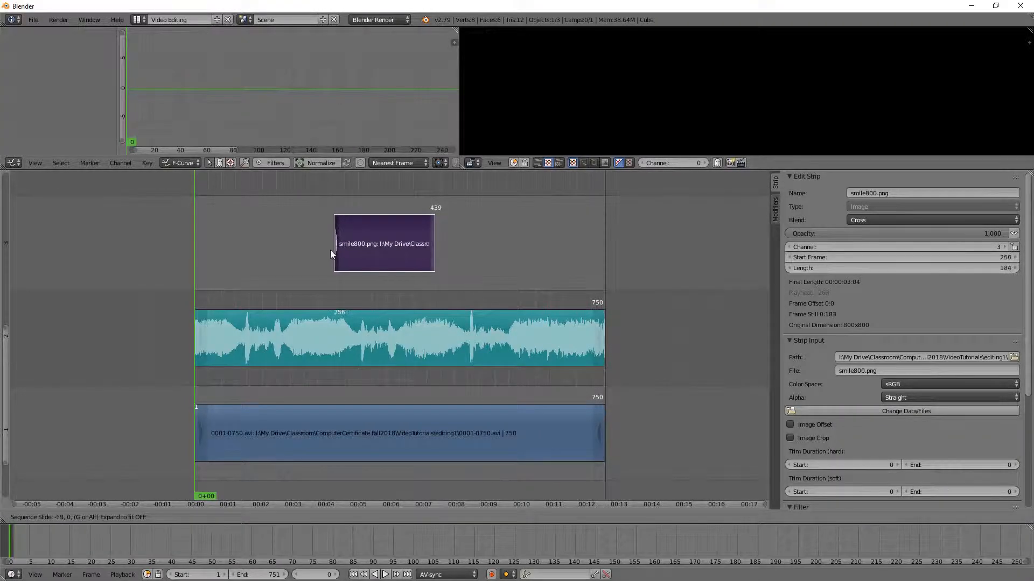
- Enlarge the video preview area and play the edit from frame 172 into the smile800.png strip
{"action": "left_click", "coordinate": [288, 389]}
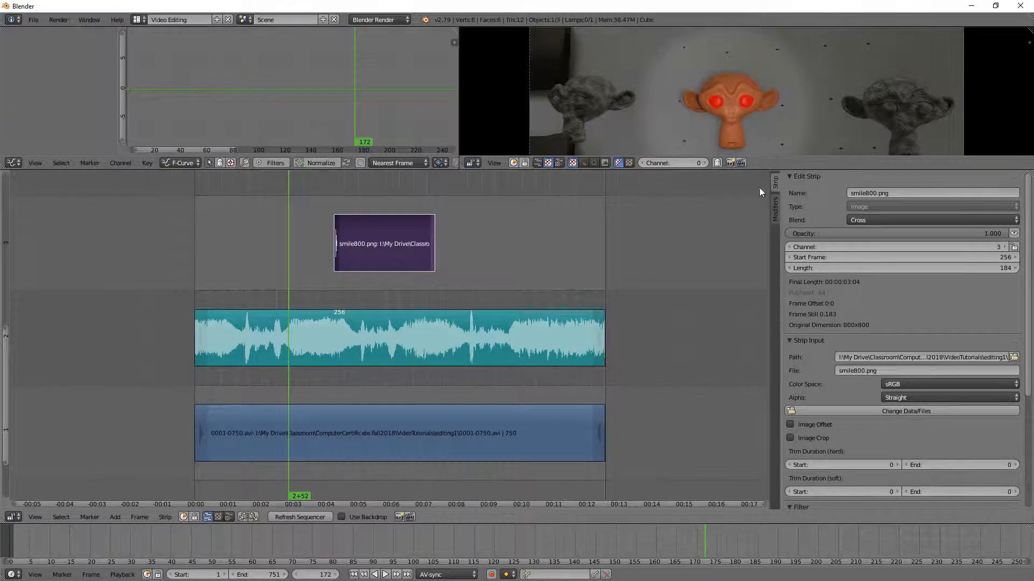
{"action": "scroll", "coordinate": [770, 133], "scroll_direction": "down", "scroll_amount": 1}
{"action": "left_click_drag", "start_coordinate": [619, 169], "coordinate": [485, 343]}
{"action": "key", "text": "alt+a"}
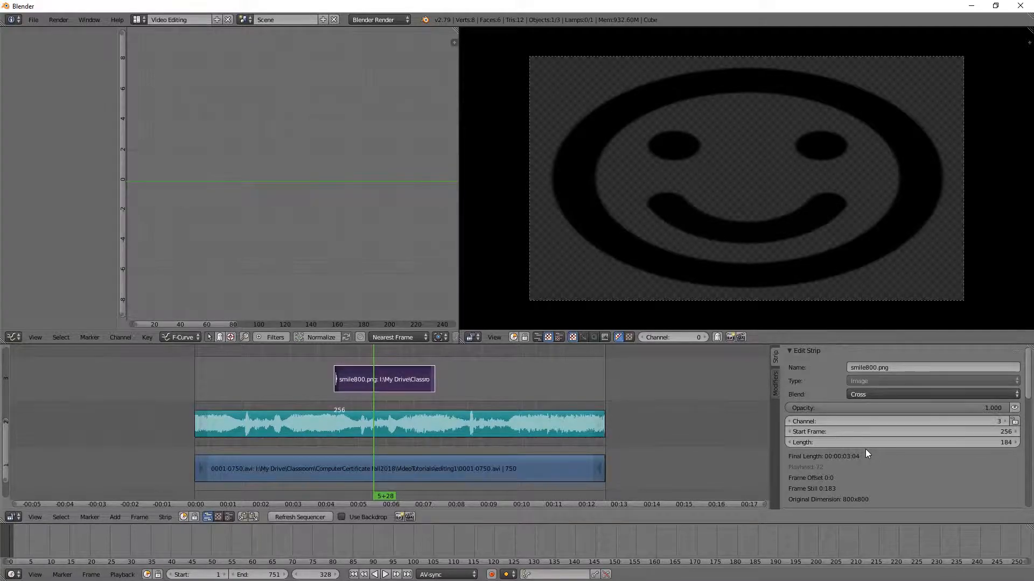
- Enable Image Offset for the smile800.png strip
{"action": "scroll", "coordinate": [865, 449], "scroll_direction": "down", "scroll_amount": 7}
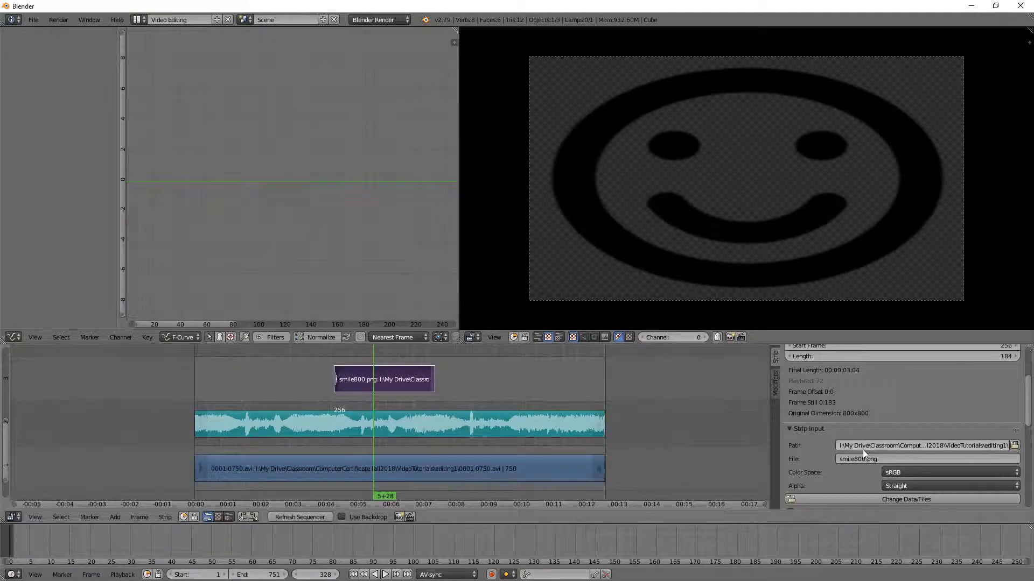
{"action": "scroll", "coordinate": [861, 450], "scroll_direction": "down", "scroll_amount": 2}
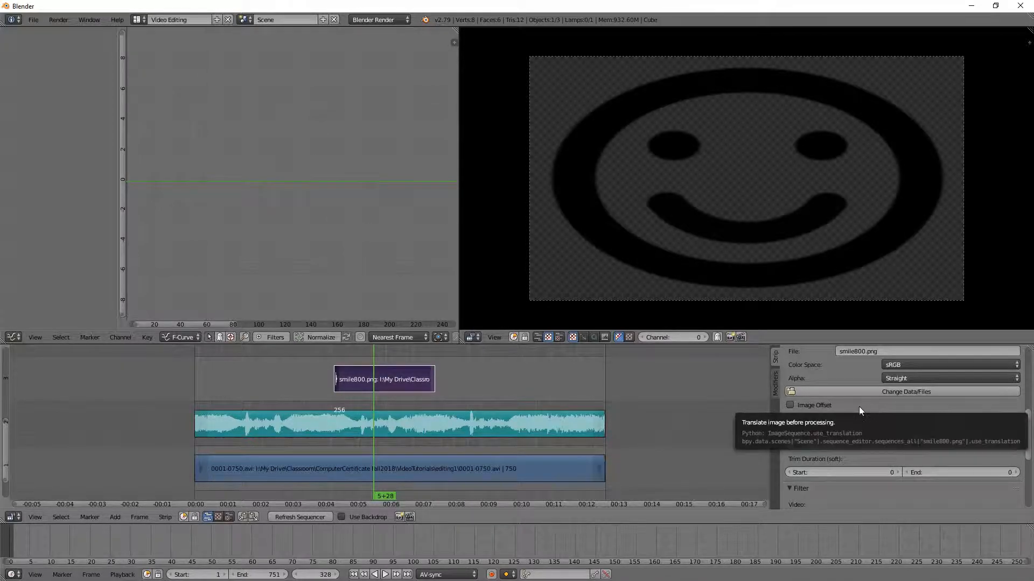
{"action": "left_click", "coordinate": [791, 405]}
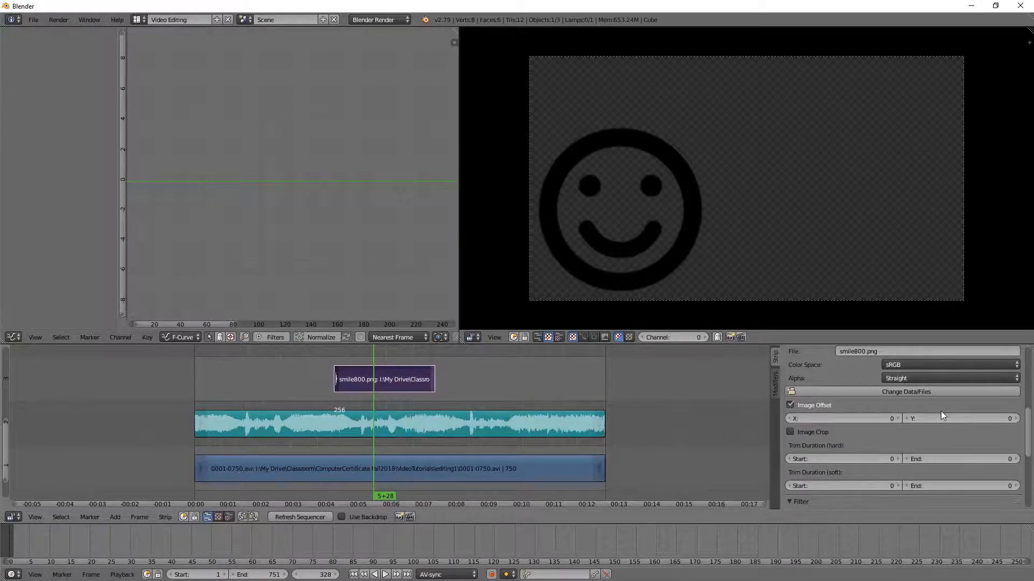
- Calculate 1920 / 2 - 400 in Calculator and set the smile800.png strip's X image offset to 560
{"action": "left_click", "coordinate": [842, 419]}
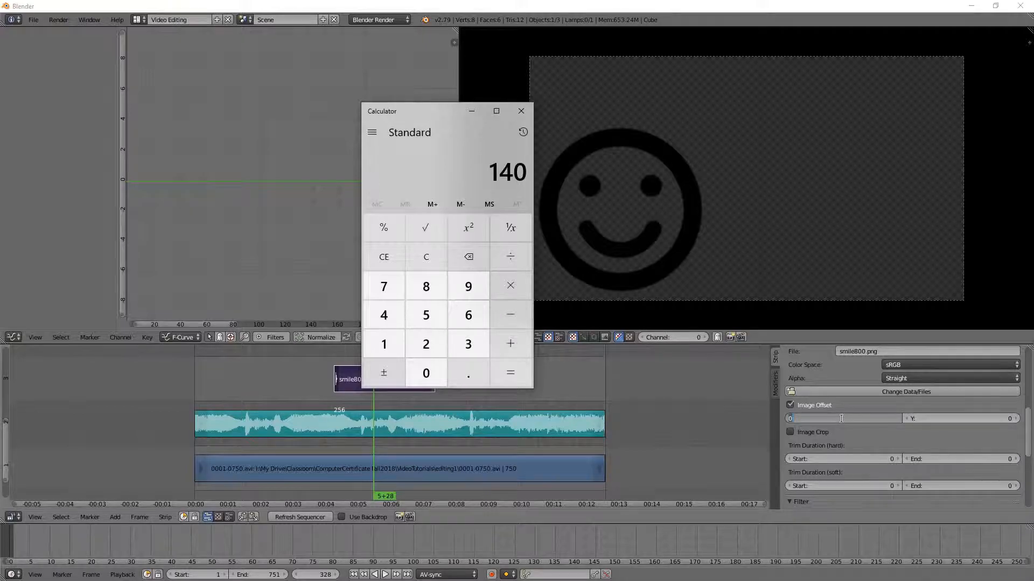
{"action": "type", "text": "1,920"}
{"action": "key", "text": "slash"}
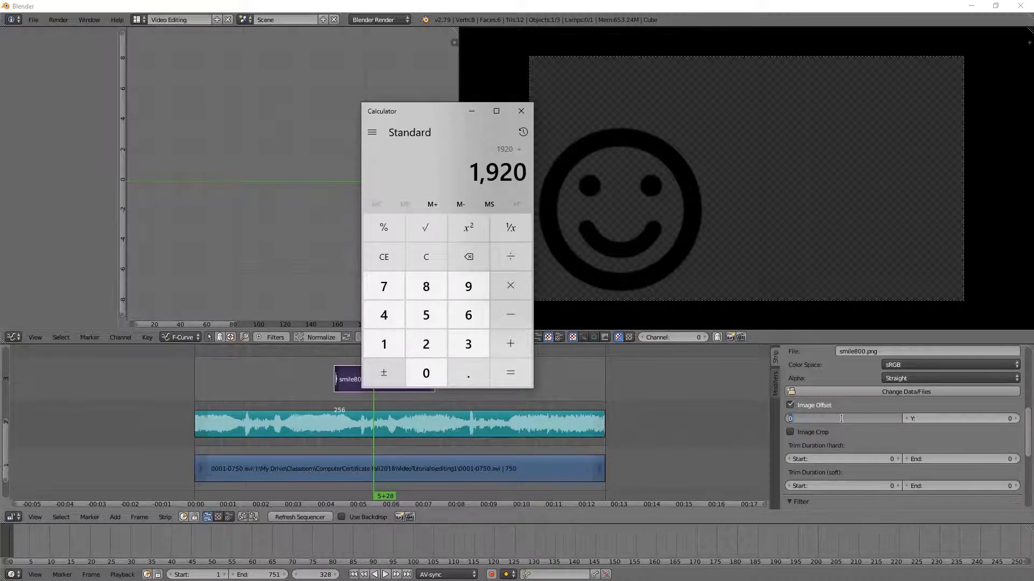
{"action": "type", "text": "2"}
{"action": "key", "text": "minus"}
{"action": "type", "text": "400"}
{"action": "key", "text": "Return"}
{"action": "left_click", "coordinate": [849, 417]}
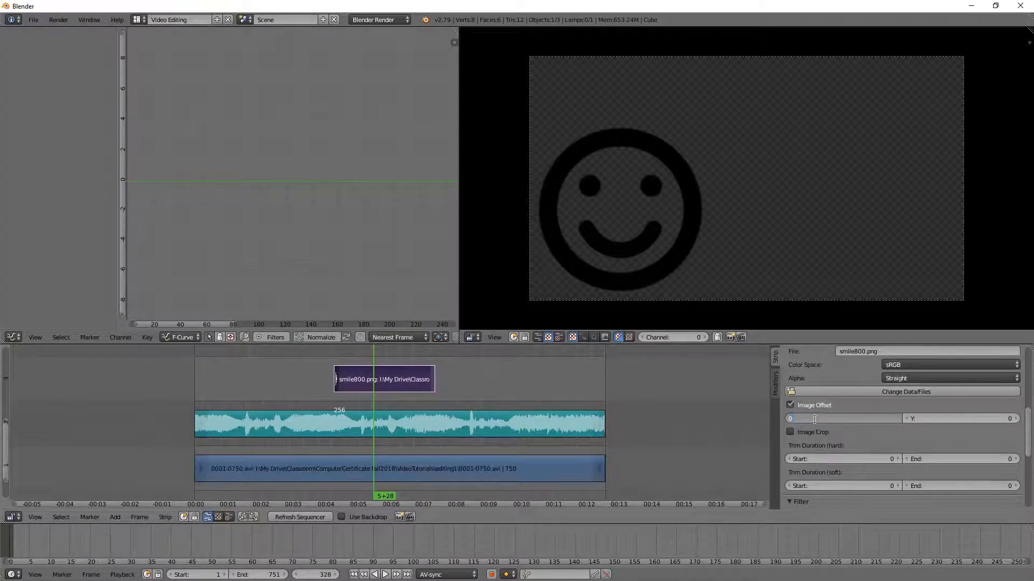
{"action": "type", "text": "560"}
{"action": "key", "text": "Return"}
- Calculate 1080 / 2 - 400 in Calculator and set the smile800.png strip's Y image offset to 140
{"action": "key", "text": "alt+Tab"}
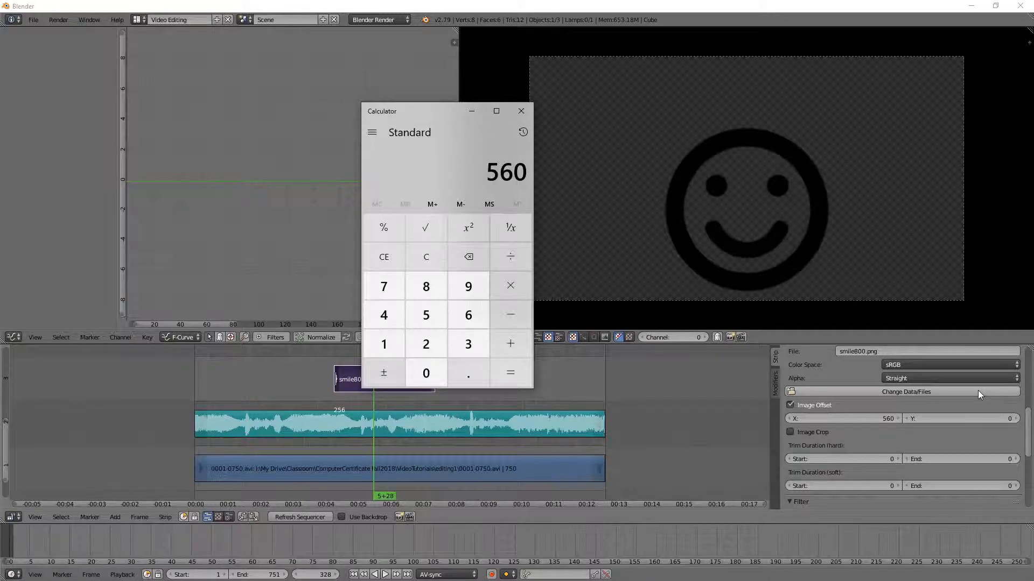
{"action": "type", "text": "1080"}
{"action": "type", "text": "/2"}
{"action": "type", "text": "-400"}
{"action": "key", "text": "Return"}
{"action": "left_click", "coordinate": [906, 91]}
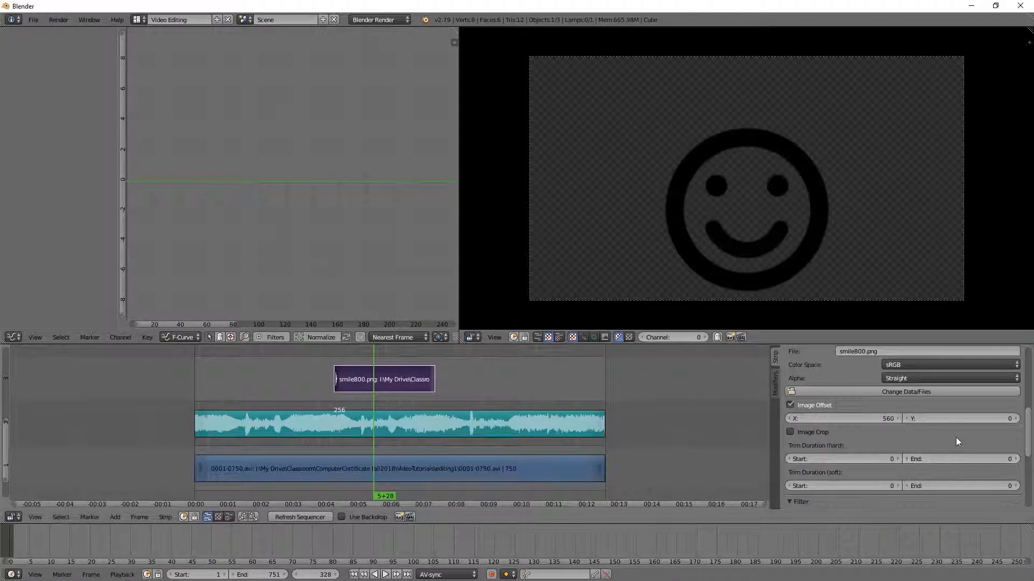
{"action": "left_click", "coordinate": [945, 417]}
{"action": "type", "text": "1"}
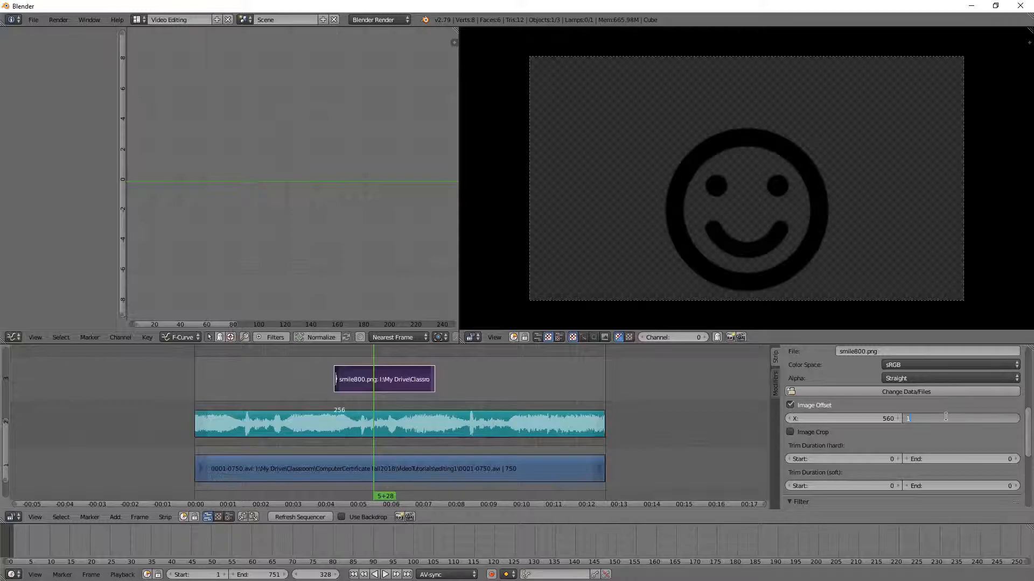
{"action": "type", "text": "40"}
{"action": "key", "text": "Return"}
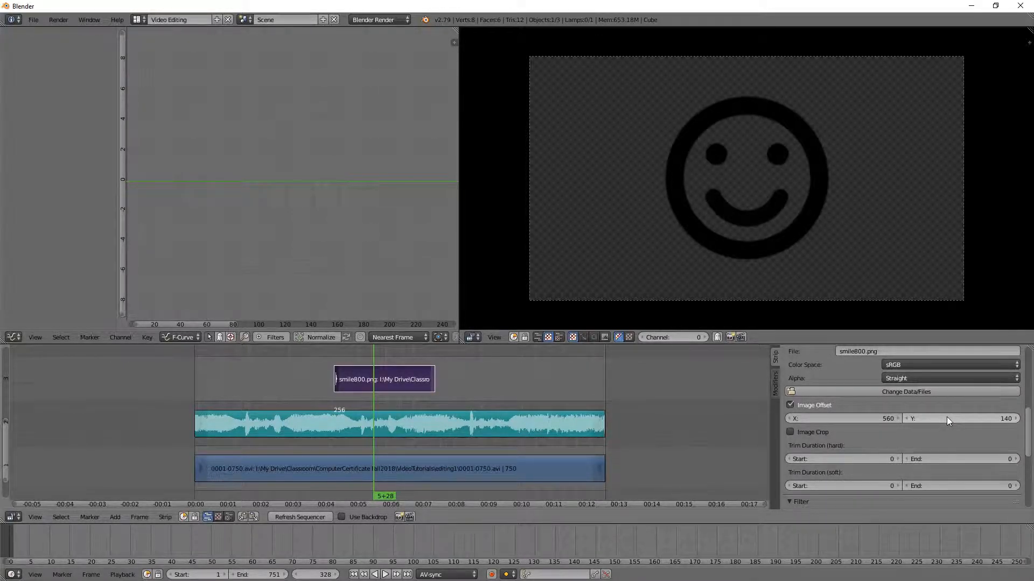
- Change the smile800.png strip's blend mode to Alpha Over and play the edit to check the overlay
{"action": "scroll", "coordinate": [846, 240], "scroll_direction": "up", "scroll_amount": 1}
{"action": "scroll", "coordinate": [846, 240], "scroll_direction": "up", "scroll_amount": 2}
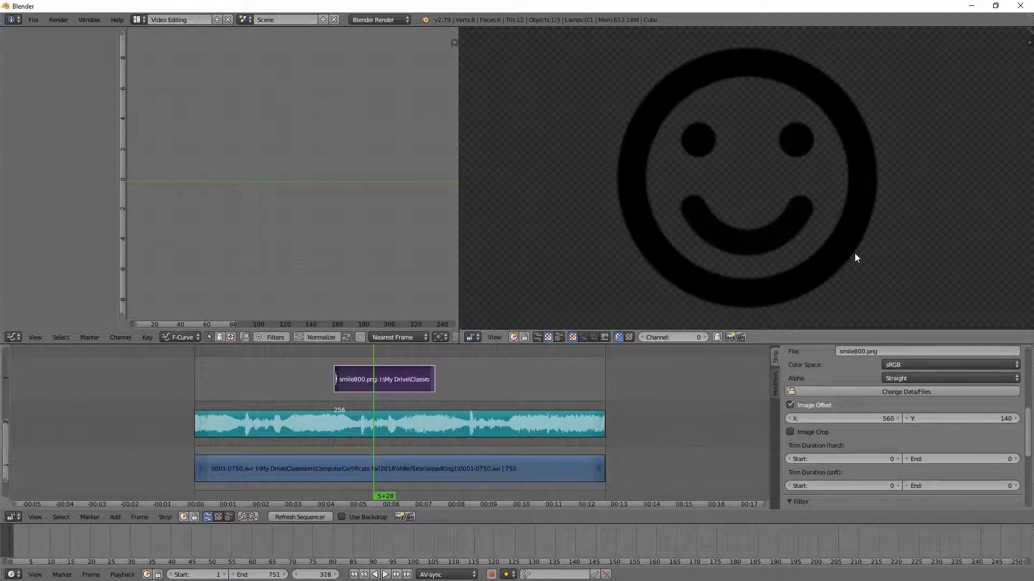
{"action": "scroll", "coordinate": [834, 258], "scroll_direction": "down", "scroll_amount": 3}
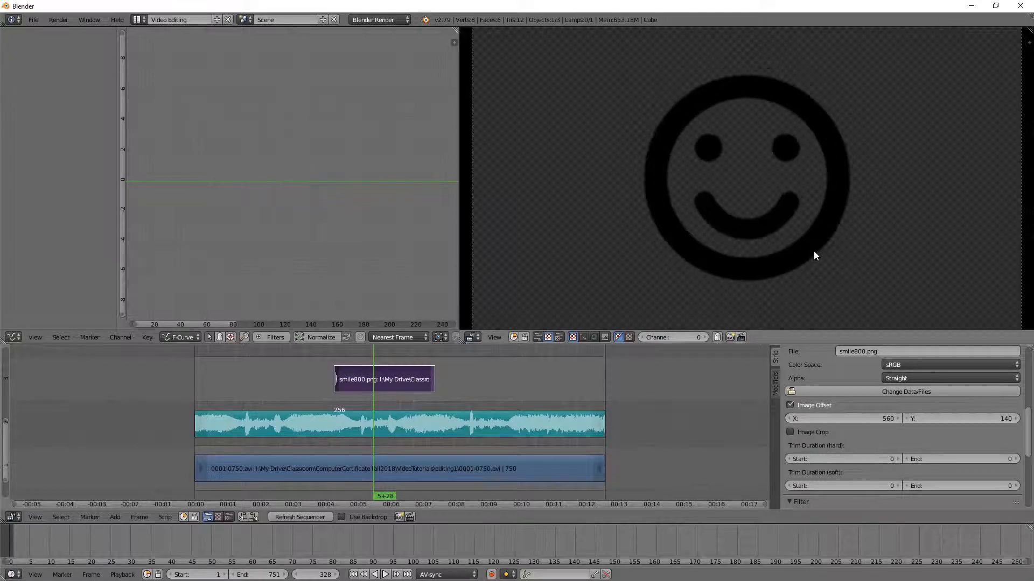
{"action": "scroll", "coordinate": [871, 368], "scroll_direction": "up", "scroll_amount": 5}
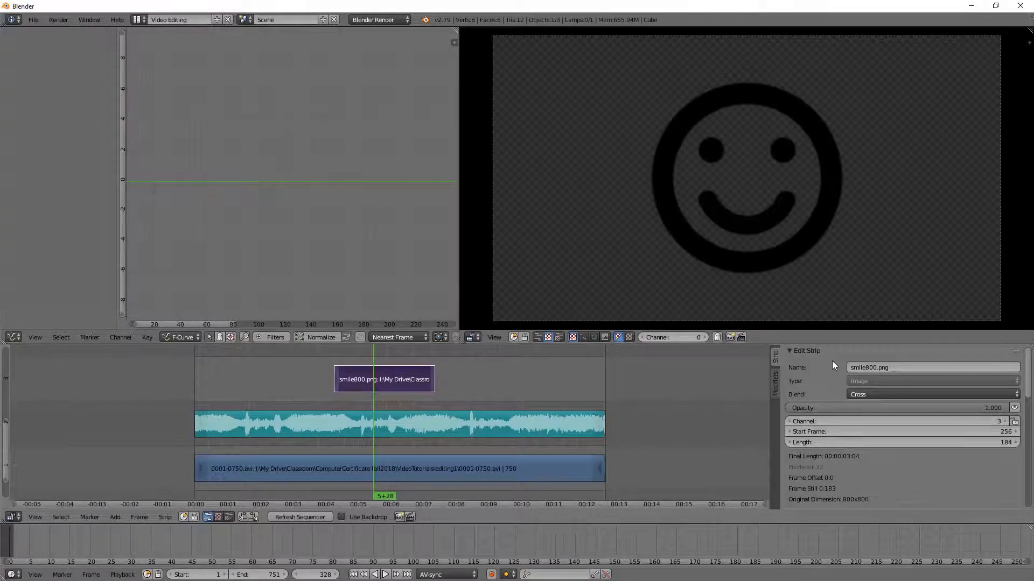
{"action": "left_click", "coordinate": [899, 395]}
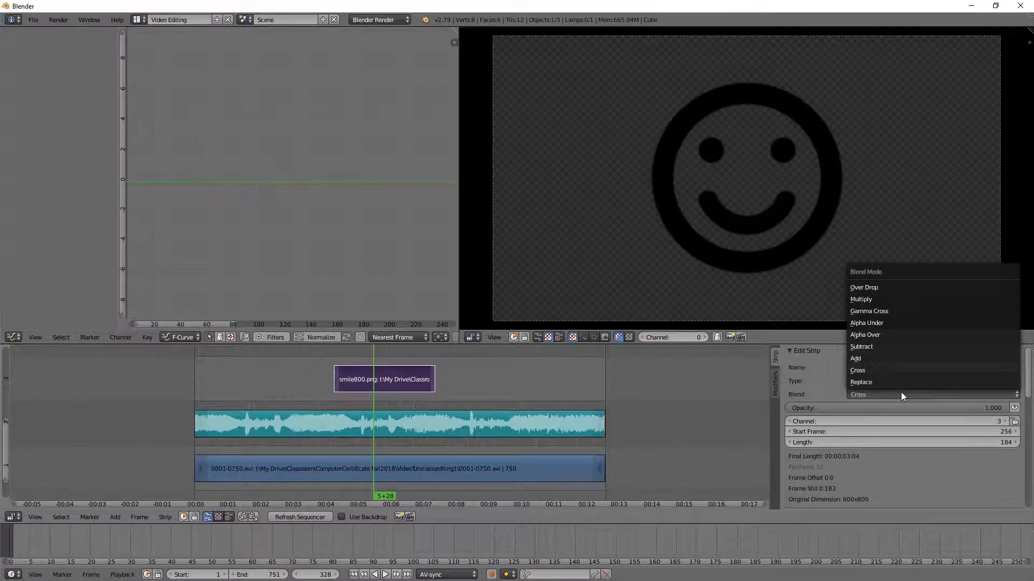
{"action": "left_click", "coordinate": [882, 334]}
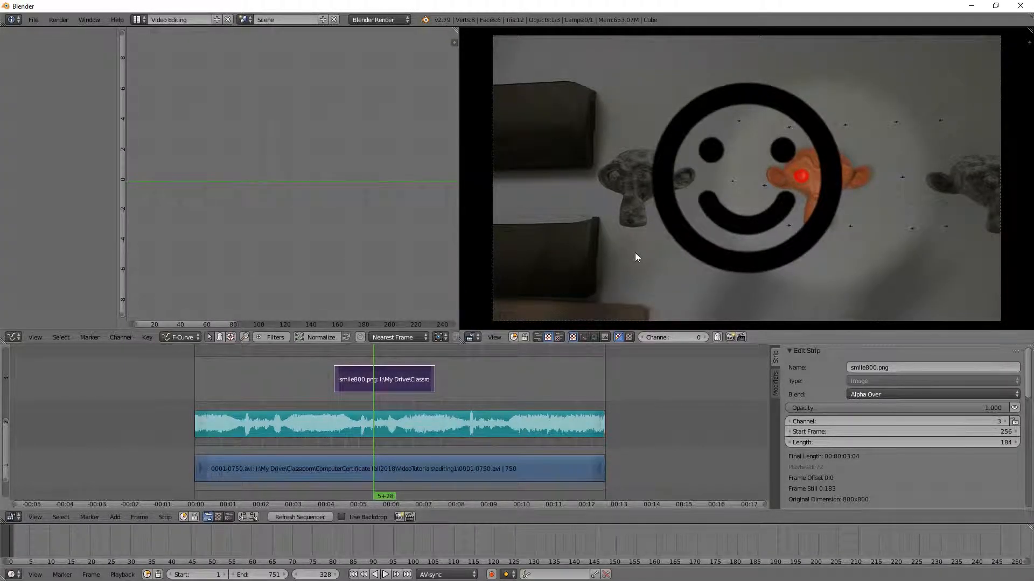
{"action": "key", "text": "alt+a"}
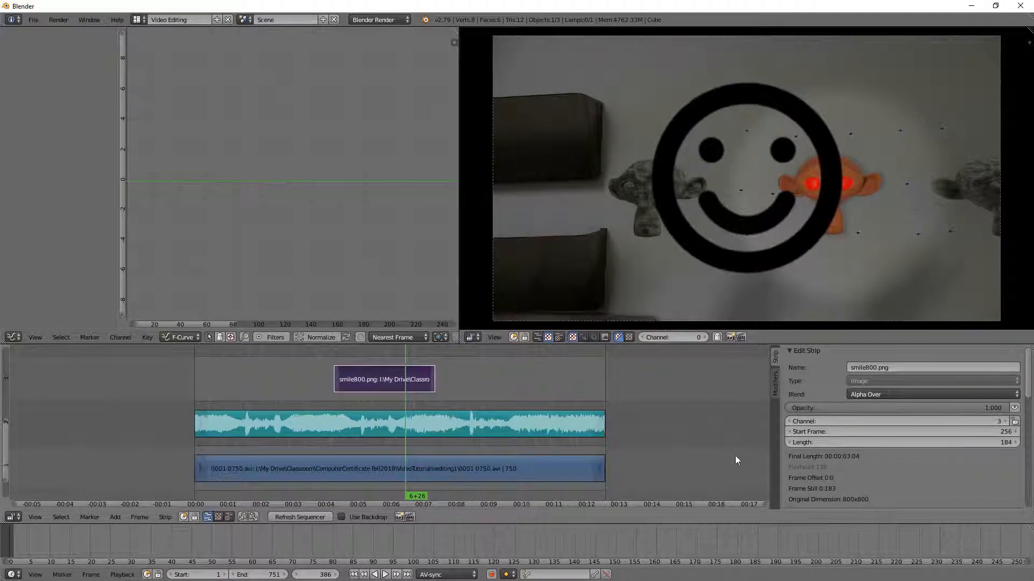
- Move the playhead to frame 256 at the start of the smile800.png strip, with its image offset settings in view
{"action": "scroll", "coordinate": [837, 419], "scroll_direction": "down", "scroll_amount": 8}
{"action": "scroll", "coordinate": [831, 409], "scroll_direction": "down", "scroll_amount": 1}
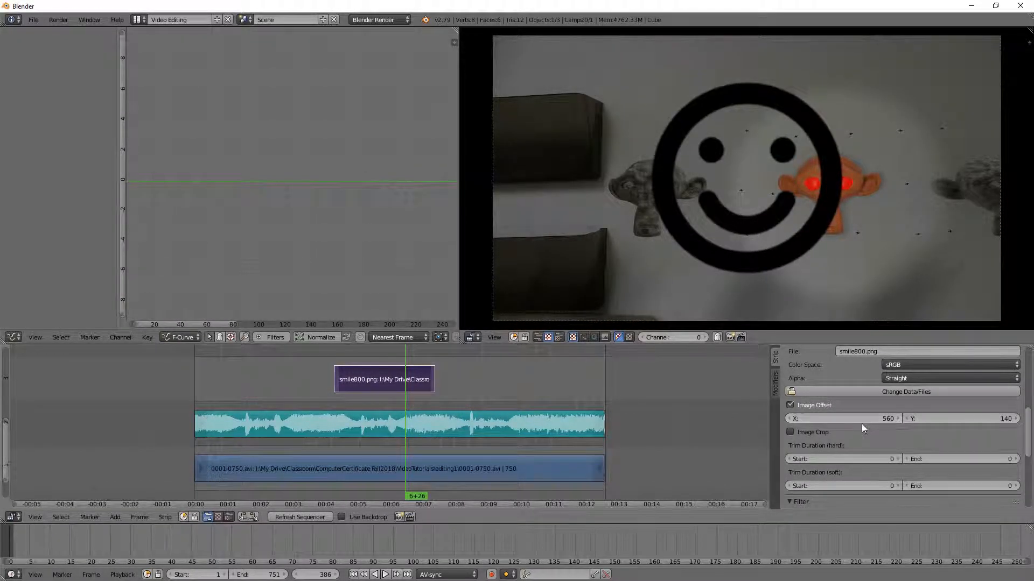
{"action": "scroll", "coordinate": [856, 424], "scroll_direction": "down", "scroll_amount": 1}
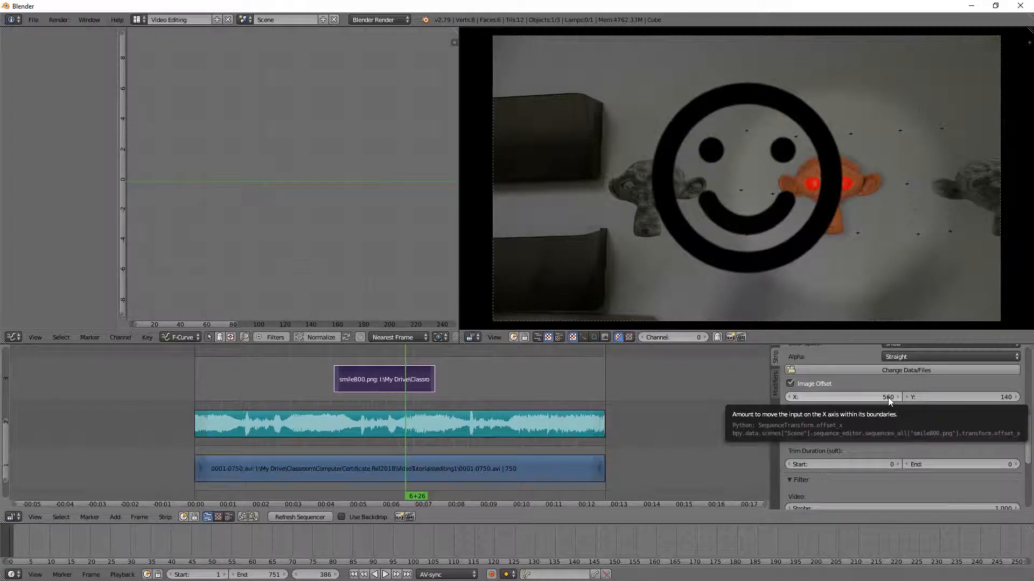
{"action": "left_click", "coordinate": [335, 396]}
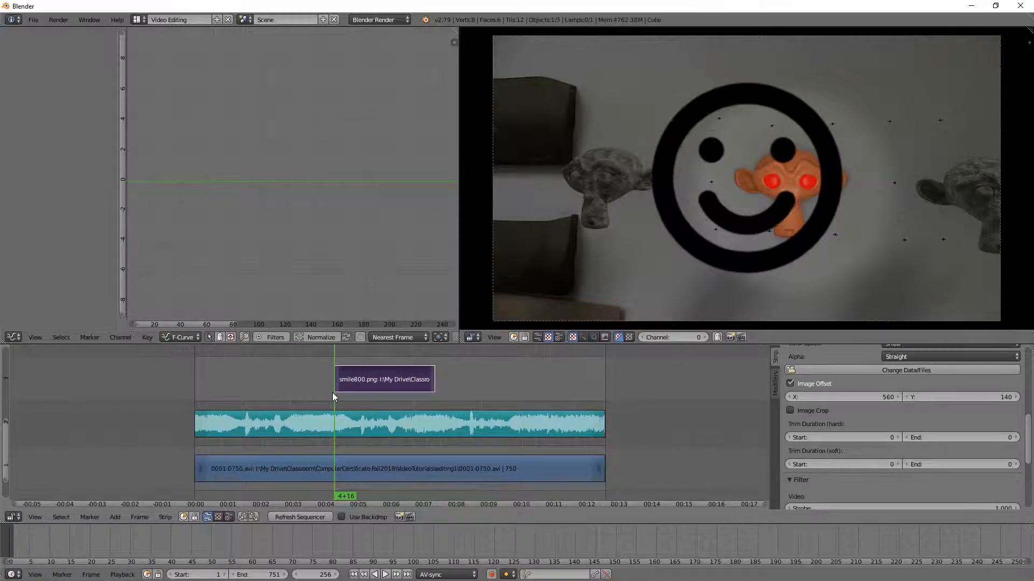
- Set the smile800.png strip's X image offset to 0
{"action": "left_click", "coordinate": [873, 397]}
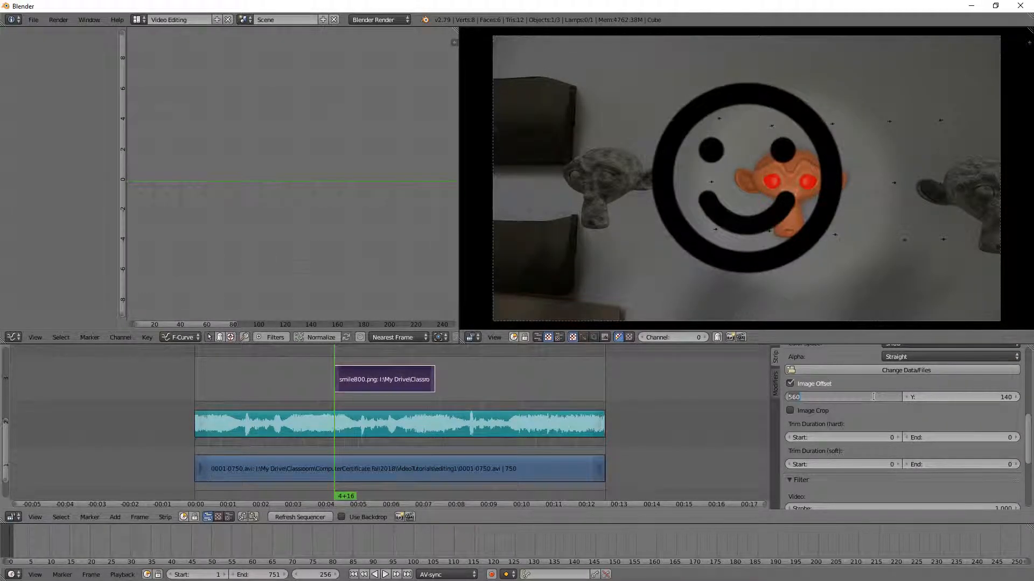
{"action": "type", "text": "0"}
{"action": "key", "text": "Return"}
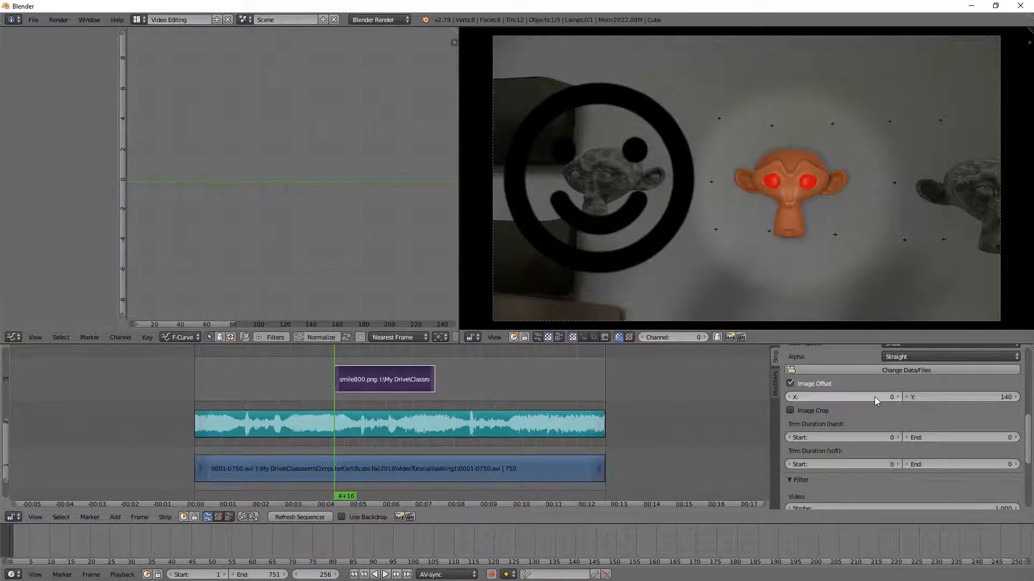
- Set the smile800.png strip's X image offset to -800 and insert a keyframe for it at frame 256
{"action": "left_click", "coordinate": [875, 397]}
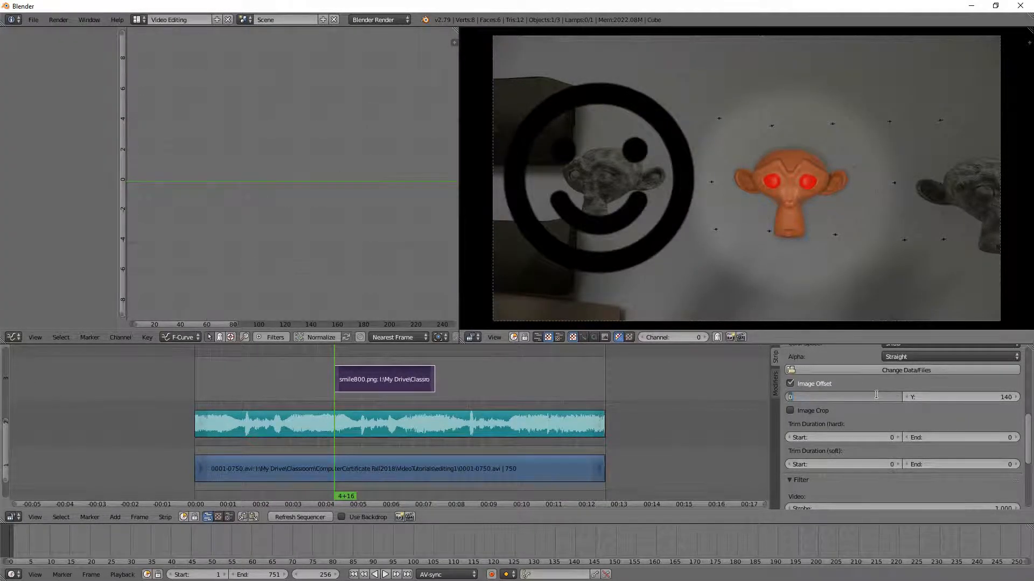
{"action": "key", "text": "BackSpace"}
{"action": "type", "text": "-800"}
{"action": "key", "text": "Return"}
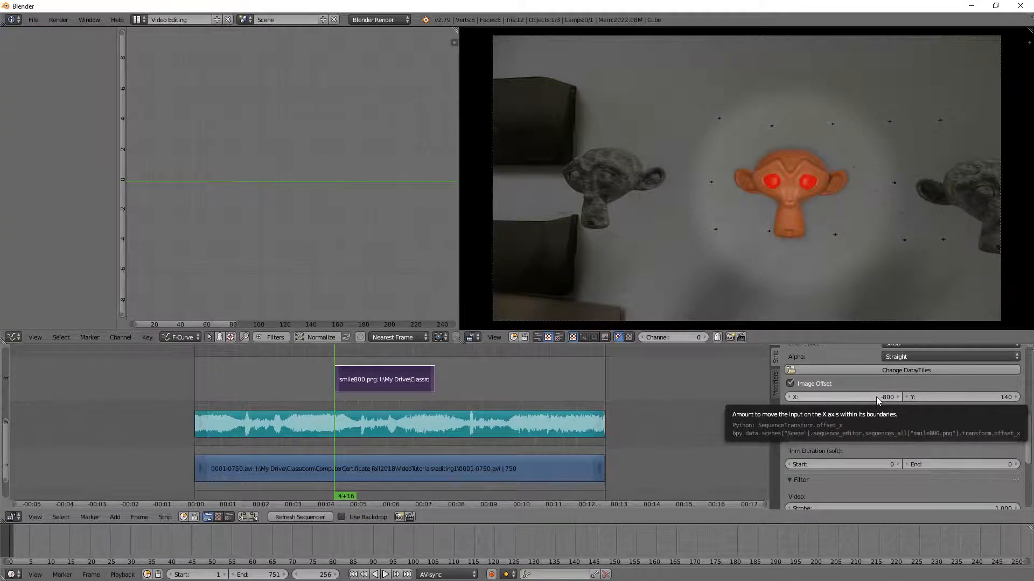
{"action": "right_click", "coordinate": [876, 396]}
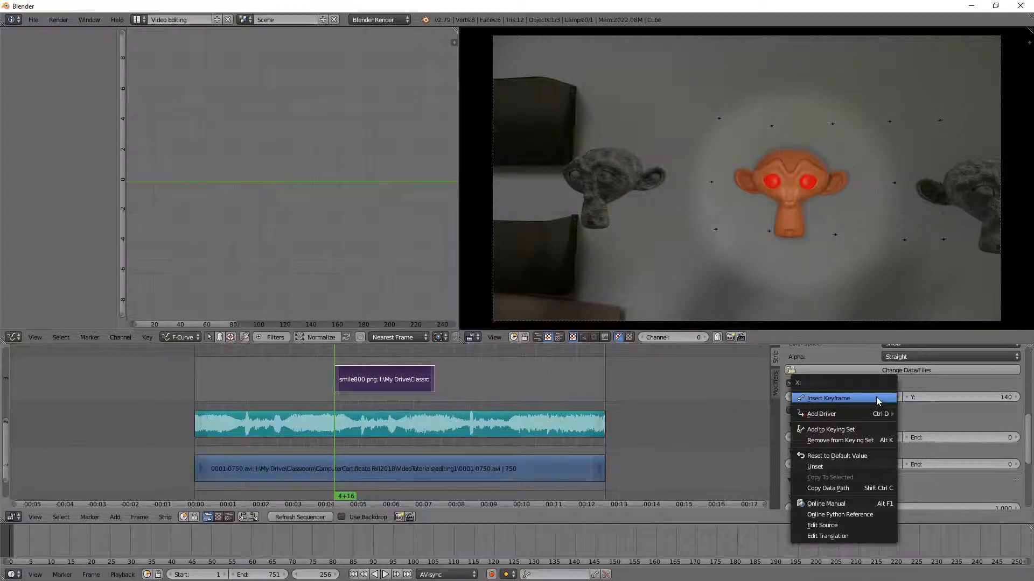
{"action": "left_click", "coordinate": [815, 399]}
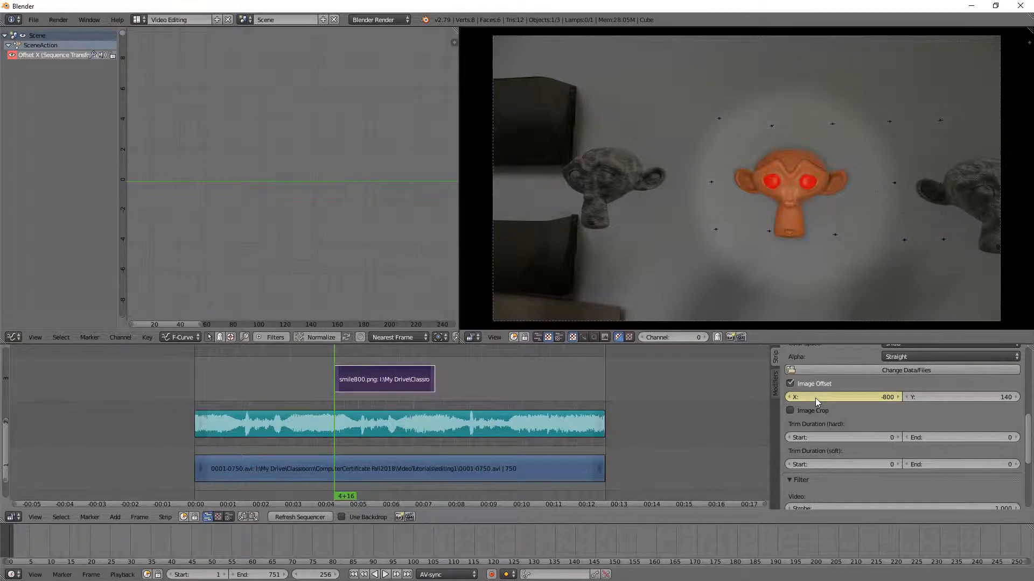
- Move the playhead to frame 439, the last frame of the smile800.png strip
{"action": "left_click", "coordinate": [433, 395]}
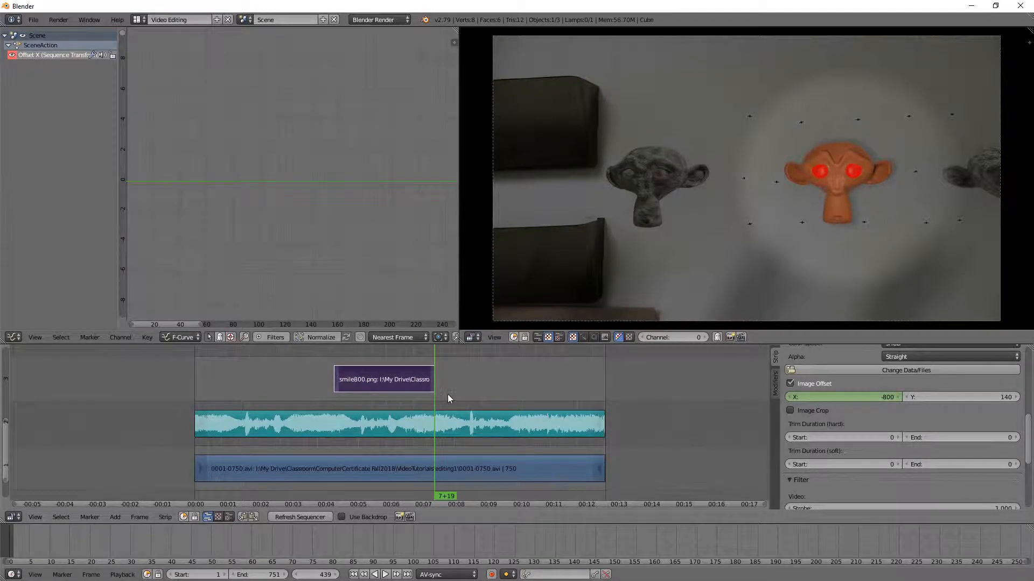
{"action": "key", "text": "Left"}
{"action": "key", "text": "Left"}
{"action": "key", "text": "Right"}
{"action": "key", "text": "Right"}
{"action": "key", "text": "Right"}
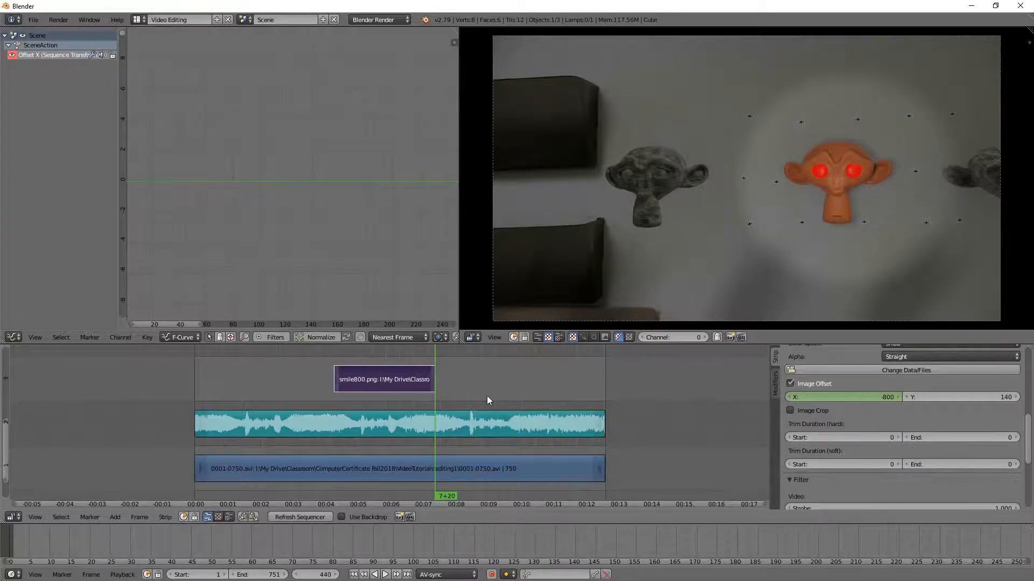
{"action": "key", "text": "Left"}
- Set the smile800.png strip's X image offset to 1920 and insert a keyframe for it at frame 439
{"action": "left_click", "coordinate": [860, 396]}
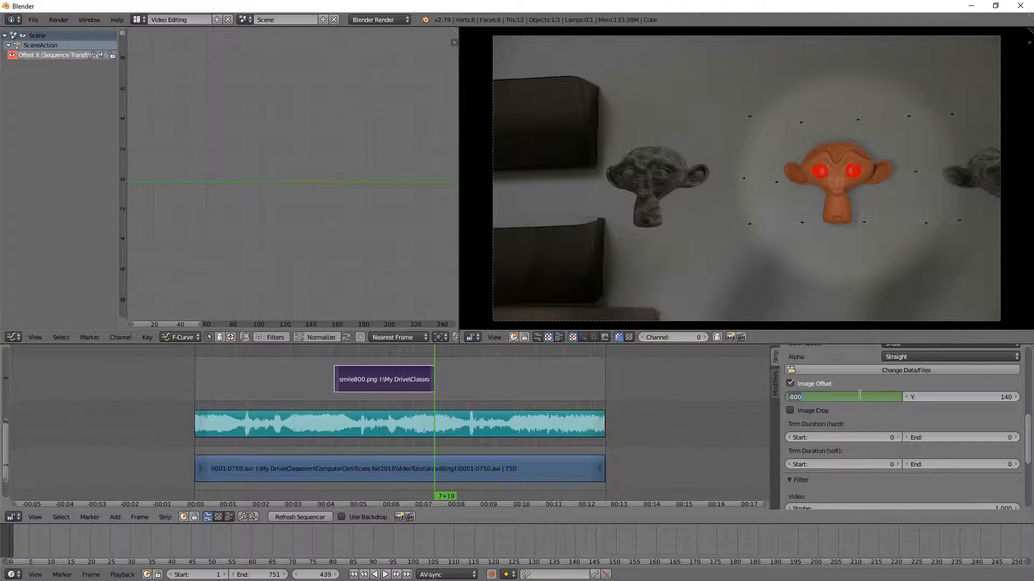
{"action": "type", "text": "1920"}
{"action": "key", "text": "Return"}
{"action": "right_click", "coordinate": [861, 395]}
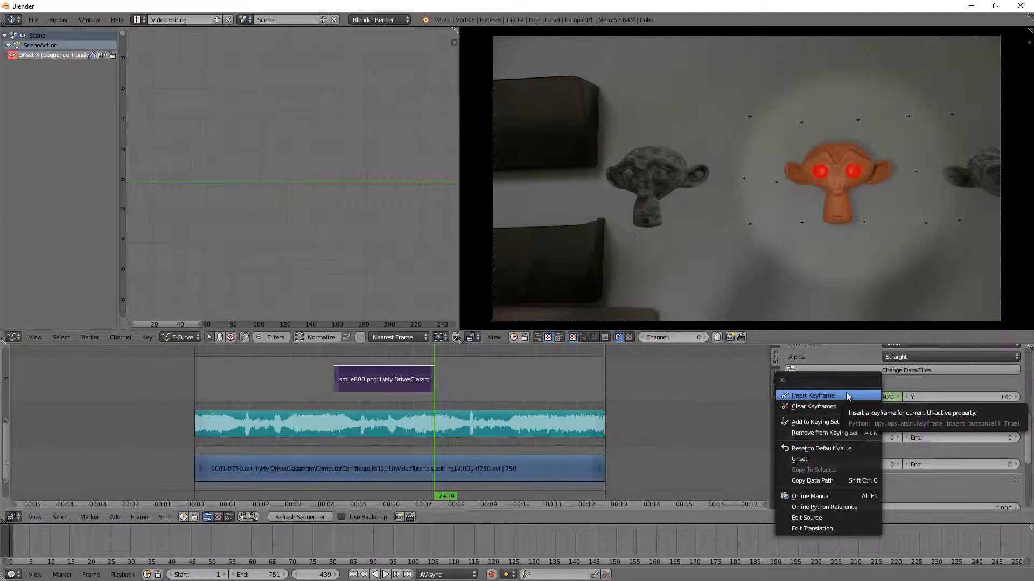
{"action": "left_click", "coordinate": [842, 396]}
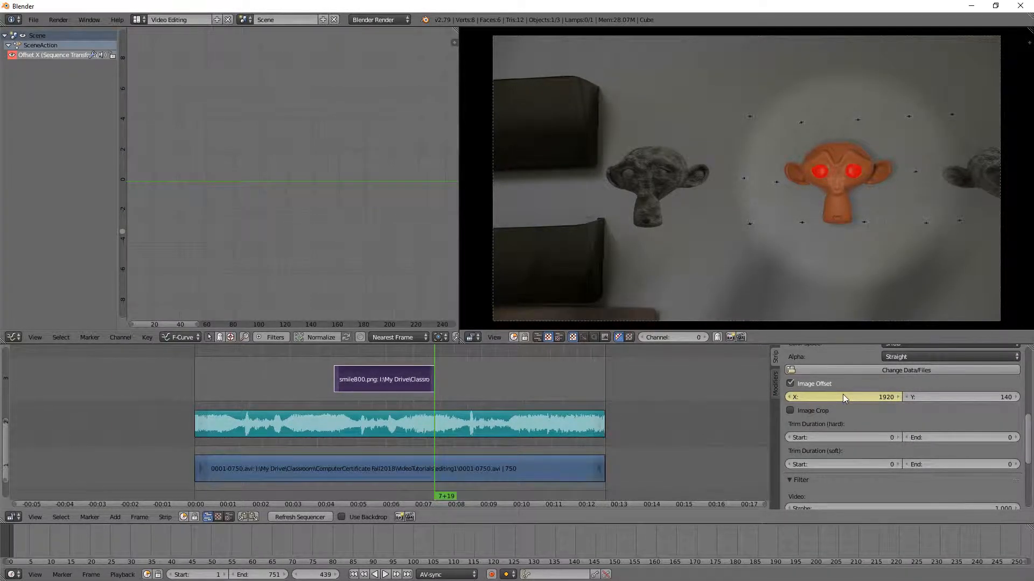
- Step backwards frame by frame through the smile800.png strip to check the smiley's horizontal movement
{"action": "key", "text": "Left"}
{"action": "key", "text": "Left"}
{"action": "key", "text": "Left"}
{"action": "key", "text": "Left"}
{"action": "key", "text": "Left"}
{"action": "key", "text": "Left"}
{"action": "key", "text": "Left"}
{"action": "key", "text": "Left"}
{"action": "key", "text": "Left"}
{"action": "key", "text": "Left"}
{"action": "key", "text": "Left"}
{"action": "key", "text": "Left"}
{"action": "key", "text": "Left"}
{"action": "key", "text": "Left"}
{"action": "key", "text": "Left"}
{"action": "key", "text": "Left"}
{"action": "key", "text": "Left"}
{"action": "key", "text": "Left"}
{"action": "key", "text": "Left"}
{"action": "key", "text": "Left"}
{"action": "key", "text": "Left"}
{"action": "key", "text": "Left"}
{"action": "key", "text": "Left"}
{"action": "key", "text": "Left"}
{"action": "key", "text": "Left"}
{"action": "key", "text": "Left"}
{"action": "key", "text": "Left"}
{"action": "key", "text": "Left"}
{"action": "key", "text": "Left"}
{"action": "key", "text": "Left"}
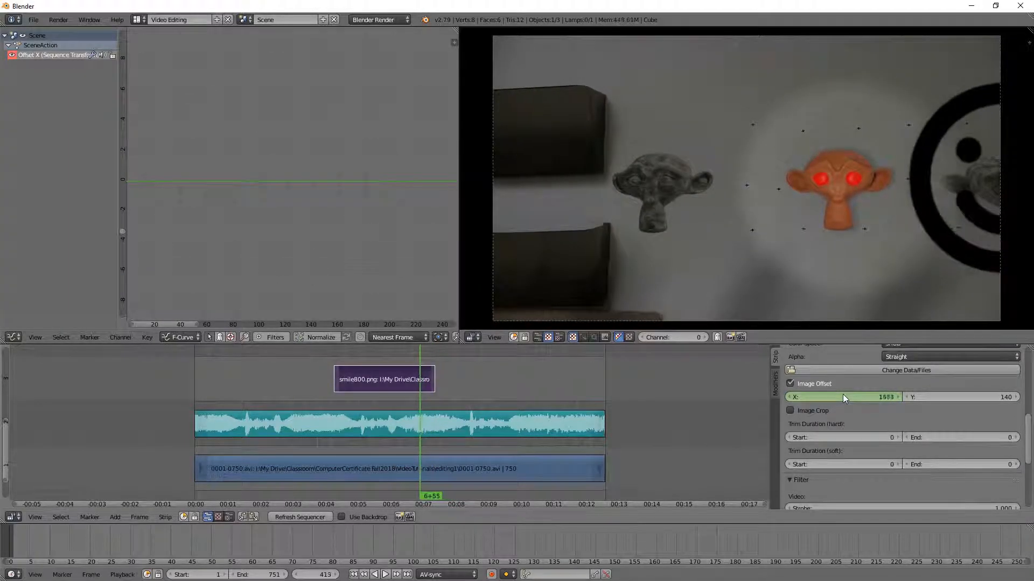
{"action": "key", "text": "Left"}
{"action": "key", "text": "Left"}
{"action": "key", "text": "Left"}
{"action": "key", "text": "Left"}
{"action": "key", "text": "Left"}
{"action": "key", "text": "Left"}
{"action": "key", "text": "Left"}
{"action": "key", "text": "Left"}
{"action": "key", "text": "Left"}
{"action": "key", "text": "Left"}
{"action": "key", "text": "Left"}
{"action": "key", "text": "Left"}
{"action": "key", "text": "Left"}
{"action": "key", "text": "Left"}
{"action": "key", "text": "Left"}
{"action": "key", "text": "Left"}
{"action": "key", "text": "Left"}
{"action": "key", "text": "Left"}
{"action": "key", "text": "Left"}
{"action": "key", "text": "Left"}
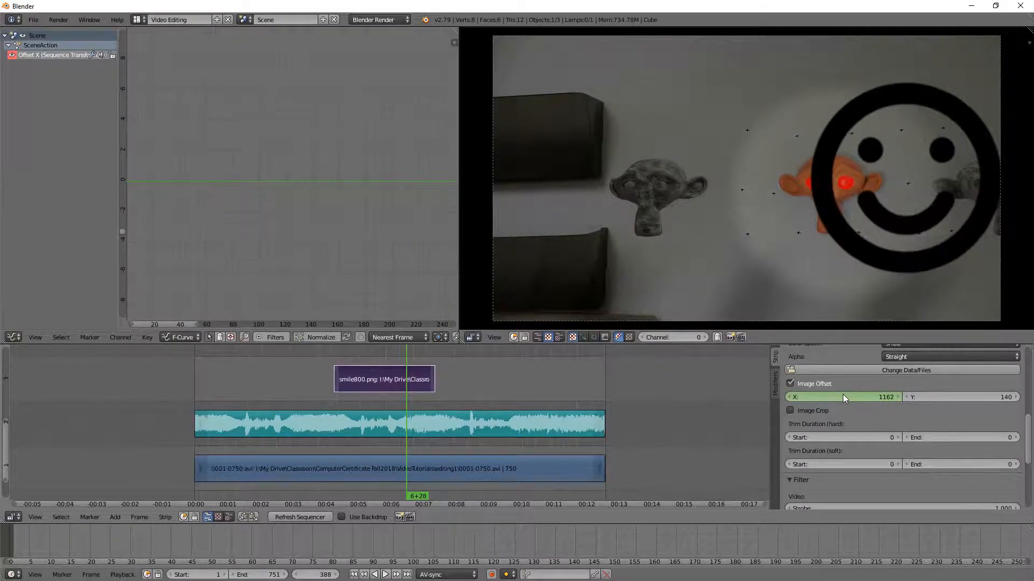
{"action": "key", "text": "Left"}
{"action": "key", "text": "Left"}
{"action": "key", "text": "Left"}
{"action": "key", "text": "Left"}
{"action": "key", "text": "Left"}
{"action": "key", "text": "Left"}
{"action": "key", "text": "Left"}
{"action": "key", "text": "Left"}
{"action": "key", "text": "Left"}
{"action": "key", "text": "Left"}
{"action": "key", "text": "Left"}
{"action": "key", "text": "Left"}
{"action": "key", "text": "Left"}
{"action": "key", "text": "Left"}
{"action": "key", "text": "Left"}
{"action": "key", "text": "Left"}
{"action": "key", "text": "Left"}
{"action": "key", "text": "Left"}
{"action": "key", "text": "Left"}
{"action": "key", "text": "Left"}
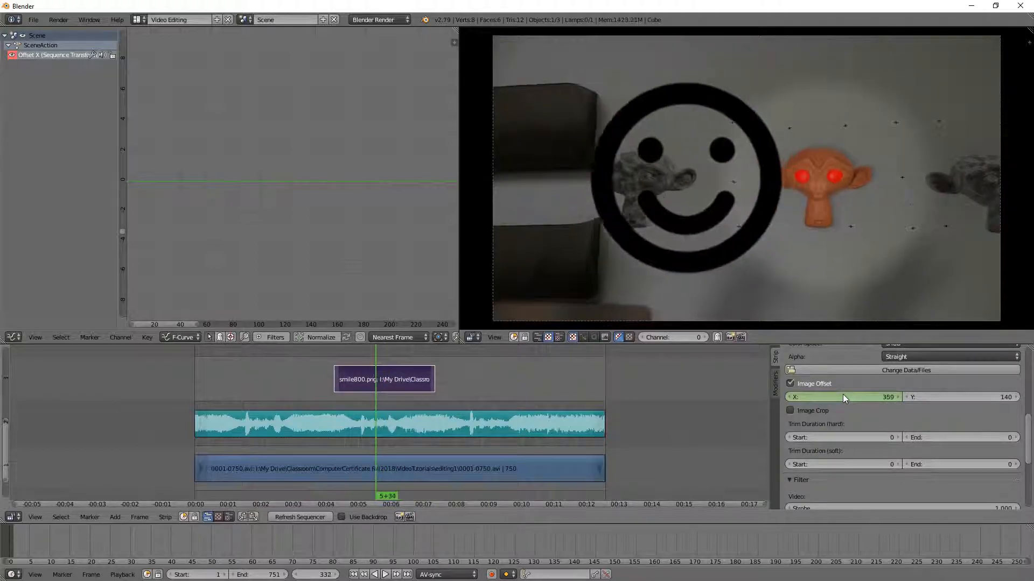
{"action": "key", "text": "Left"}
{"action": "key", "text": "Left"}
{"action": "key", "text": "Left"}
{"action": "key", "text": "Left"}
{"action": "key", "text": "Left"}
{"action": "key", "text": "Left"}
{"action": "key", "text": "Left"}
{"action": "key", "text": "Left"}
{"action": "key", "text": "Left"}
{"action": "key", "text": "Left"}
{"action": "key", "text": "Left"}
{"action": "key", "text": "Left"}
{"action": "key", "text": "Left"}
{"action": "key", "text": "Left"}
{"action": "key", "text": "Left"}
{"action": "key", "text": "Left"}
{"action": "key", "text": "Left"}
{"action": "key", "text": "Left"}
{"action": "key", "text": "Left"}
{"action": "key", "text": "Left"}
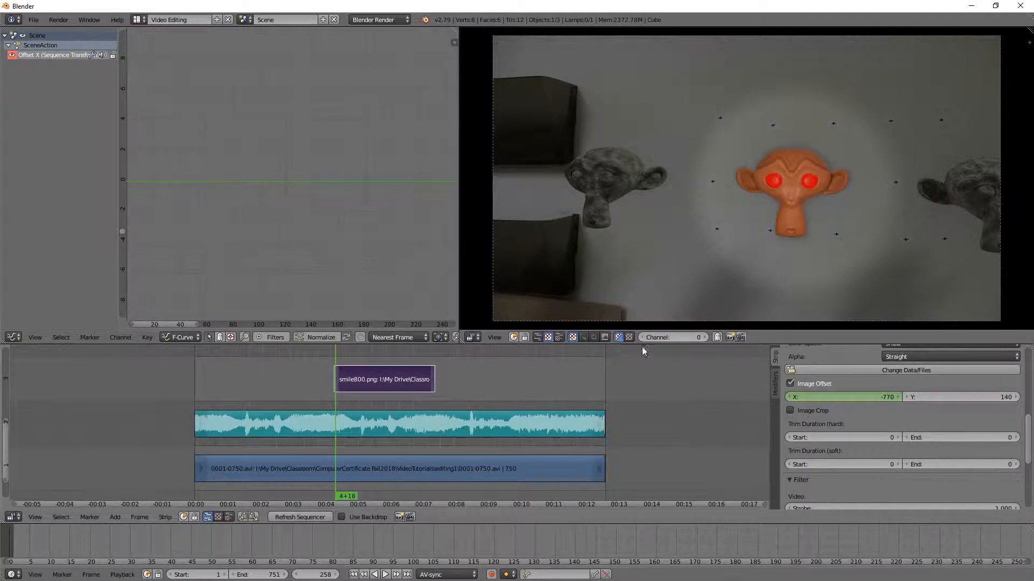
- Play the edit from frame 1 to check the smiley's slide across the video, then stop playback
{"action": "left_click", "coordinate": [195, 382]}
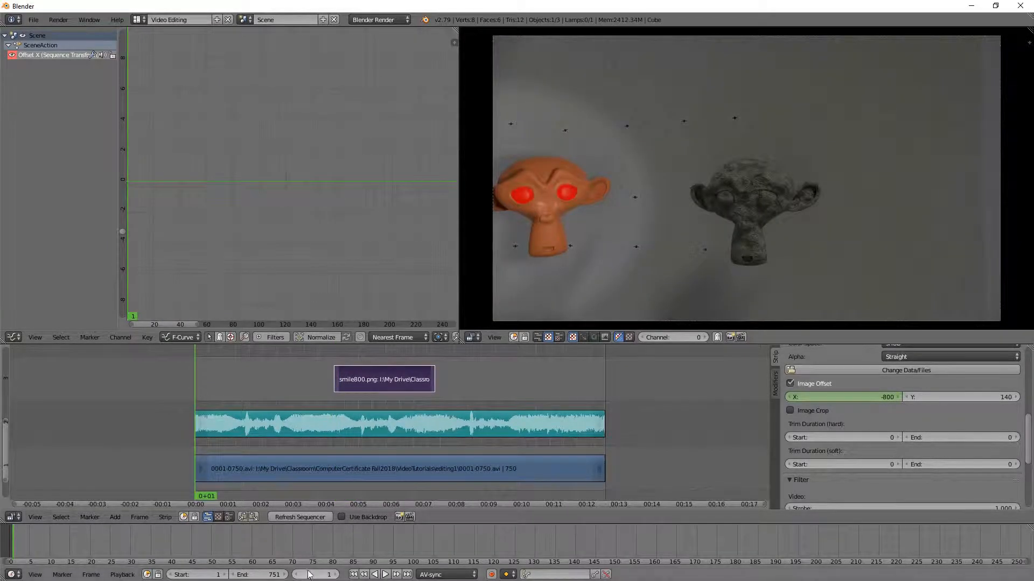
{"action": "left_click", "coordinate": [386, 575]}
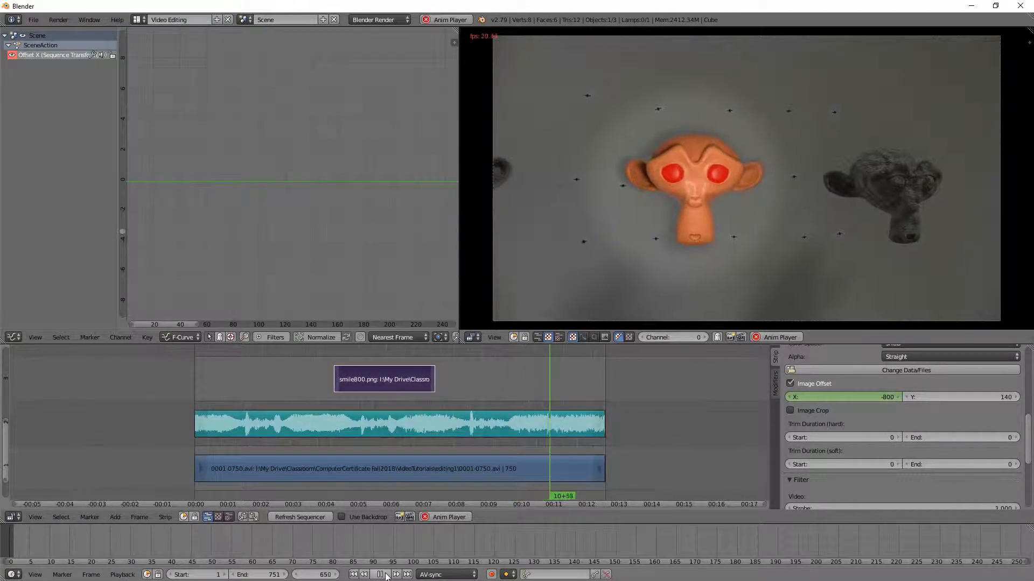
{"action": "key", "text": "Escape"}
- Try out the smile800.png strip's opacity slider and return it to 1.000
{"action": "scroll", "coordinate": [917, 472], "scroll_direction": "up", "scroll_amount": 10}
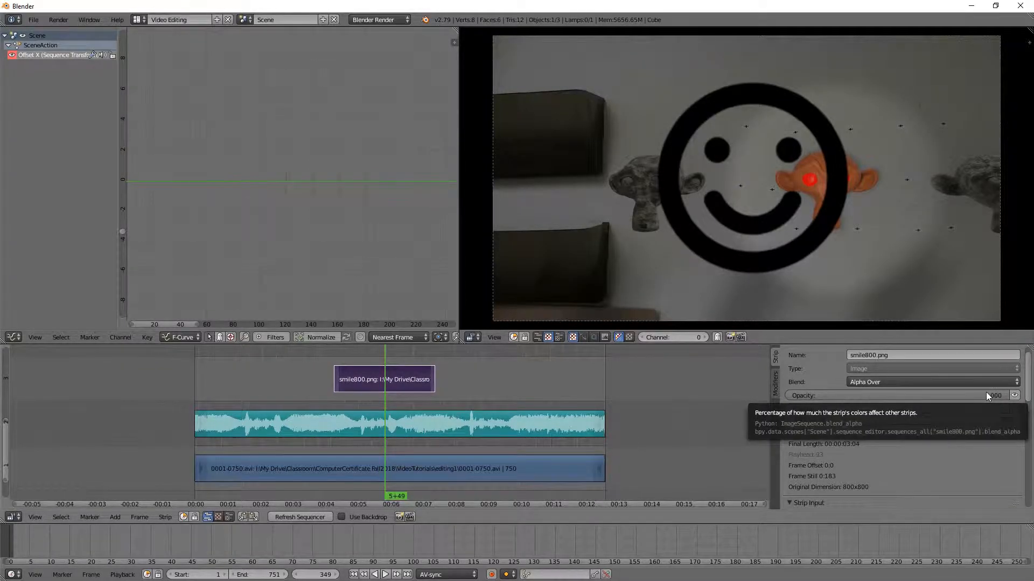
{"action": "mouse_move", "coordinate": [1001, 396]}
{"action": "left_mouse_down"}
{"action": "mouse_move", "coordinate": [793, 395]}
{"action": "mouse_move", "coordinate": [1019, 396]}
{"action": "left_mouse_up"}
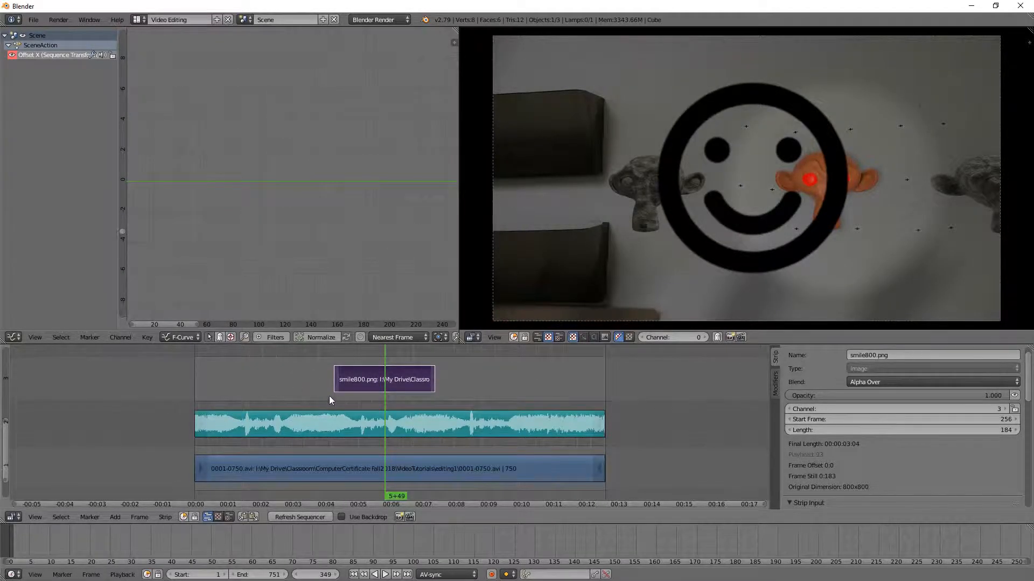
- Move the playhead to frame 255 at the smile800.png strip's start, set its opacity to 0 and insert an opacity keyframe
{"action": "left_click", "coordinate": [334, 392]}
{"action": "key", "text": "alt+a"}
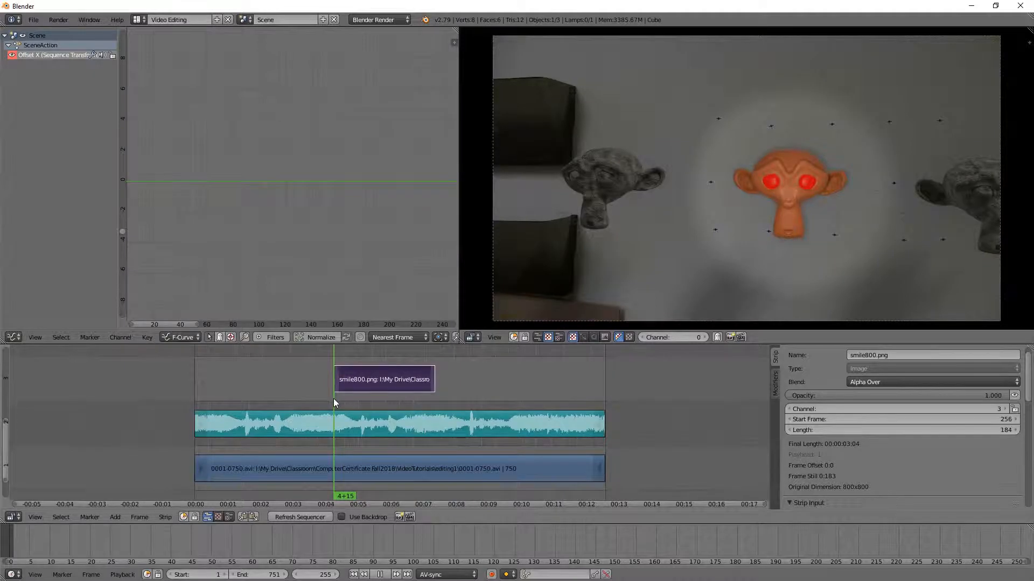
{"action": "left_click", "coordinate": [966, 396]}
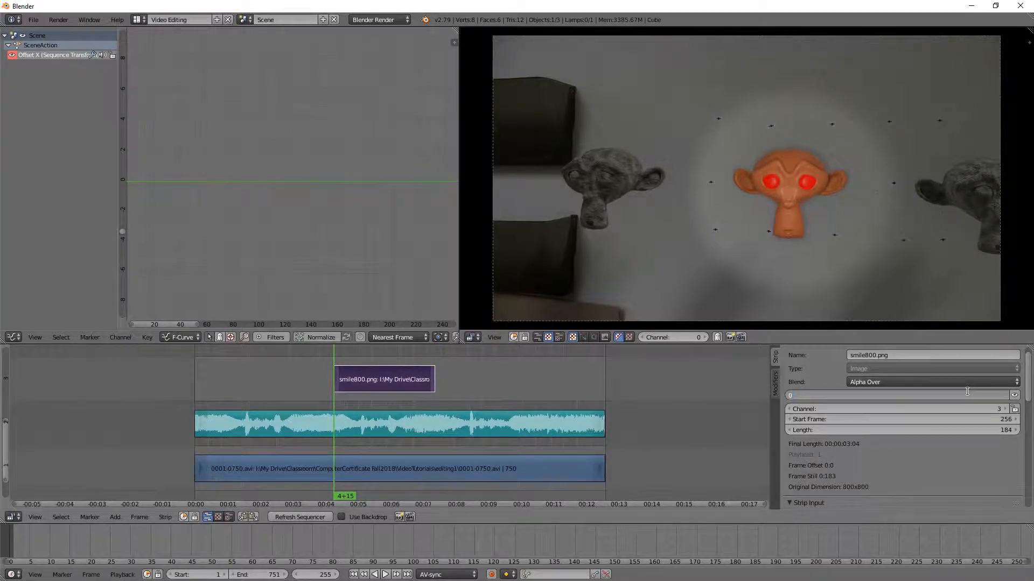
{"action": "key", "text": "Escape"}
{"action": "right_click", "coordinate": [931, 396]}
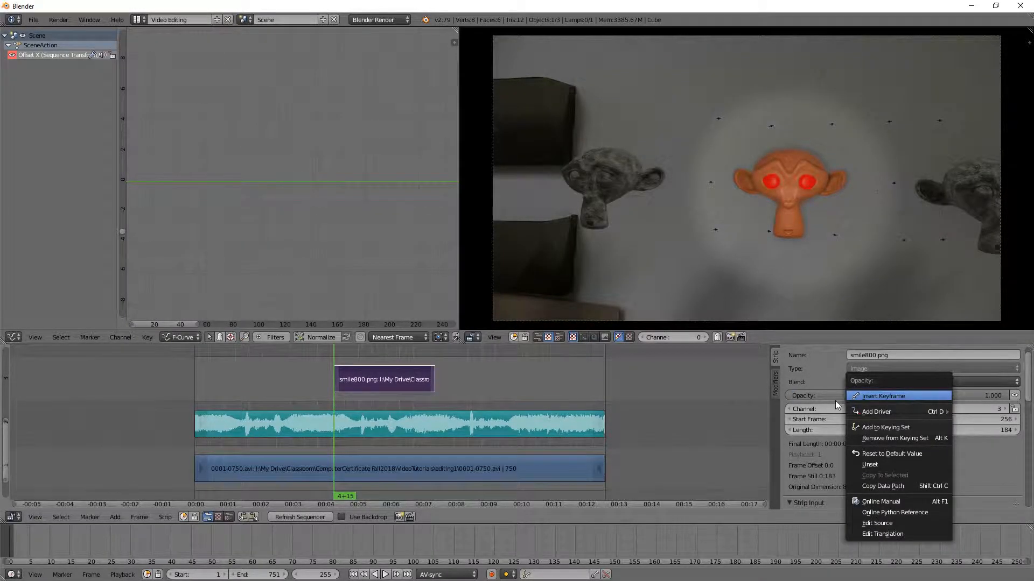
{"action": "left_click", "coordinate": [922, 396]}
{"action": "left_click", "coordinate": [995, 396]}
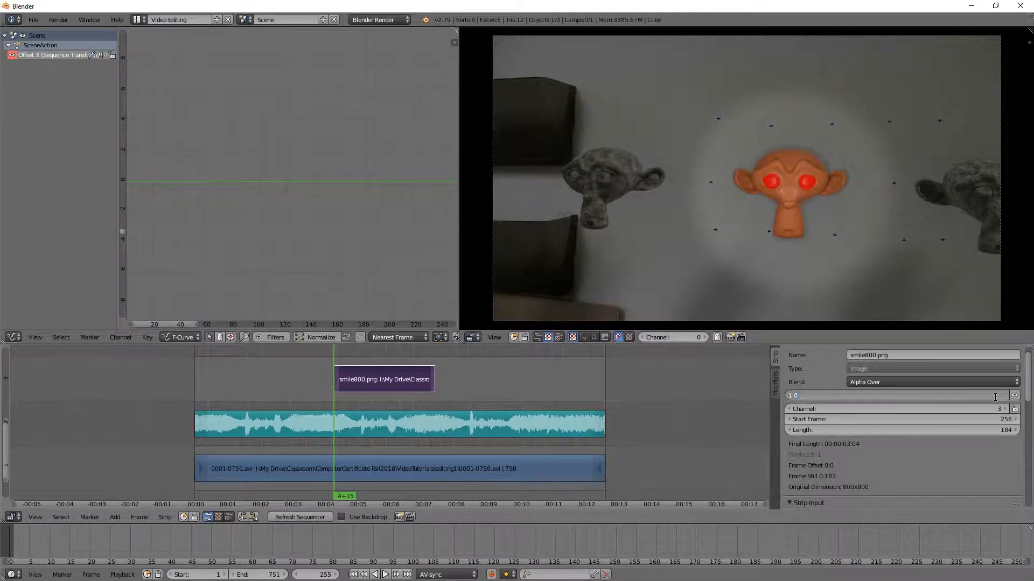
{"action": "key", "text": "Return"}
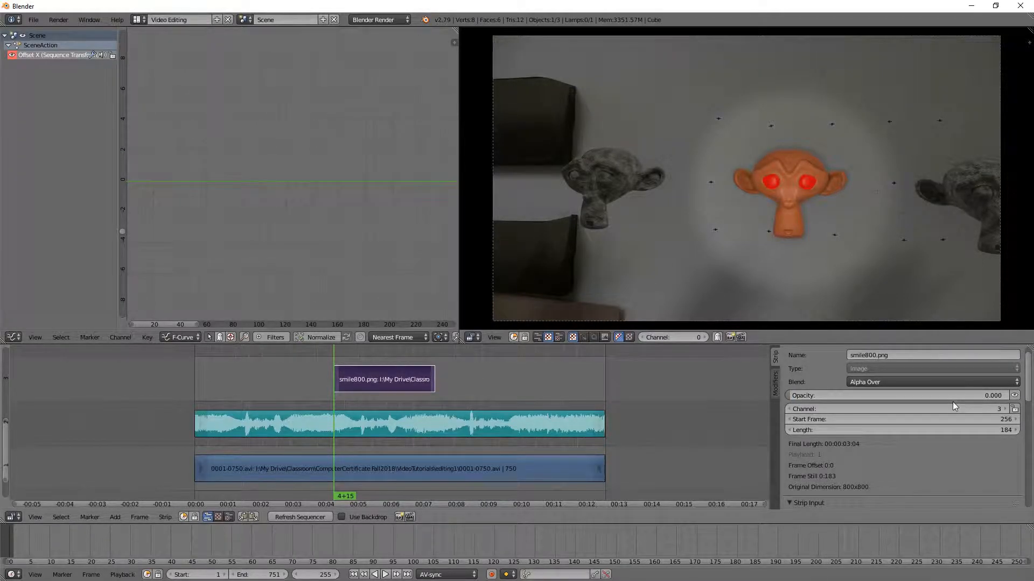
{"action": "right_click", "coordinate": [957, 395]}
{"action": "left_click", "coordinate": [891, 392]}
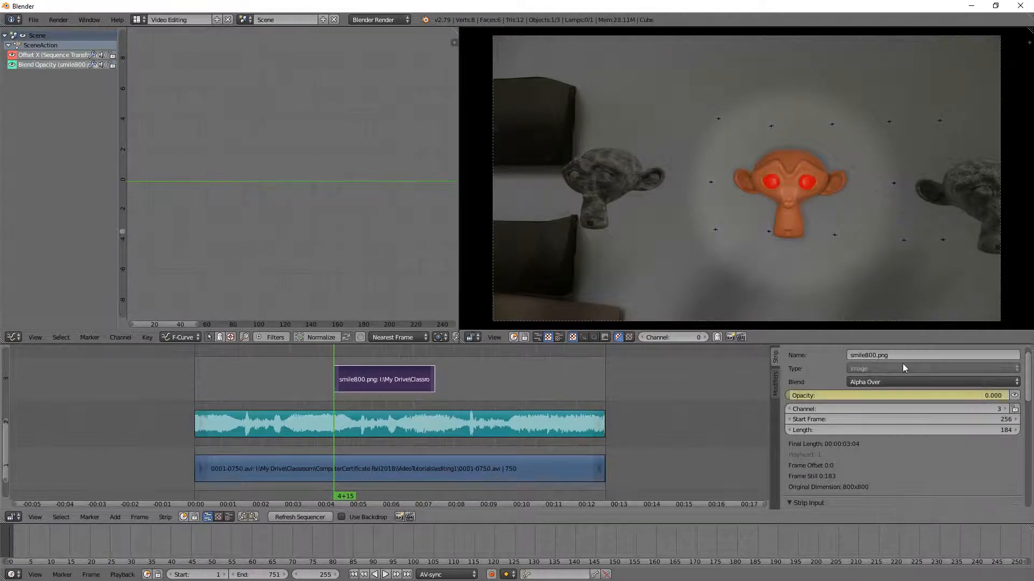
- Move the playhead to frame 349, set the smile800.png strip's opacity to 1 and insert an opacity keyframe
{"action": "left_click", "coordinate": [385, 396]}
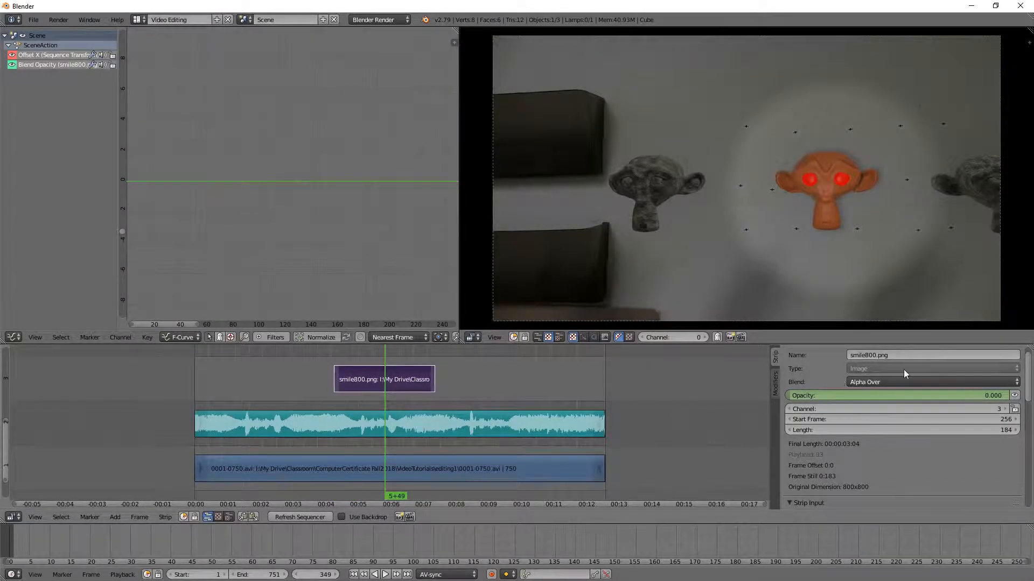
{"action": "left_click", "coordinate": [909, 395]}
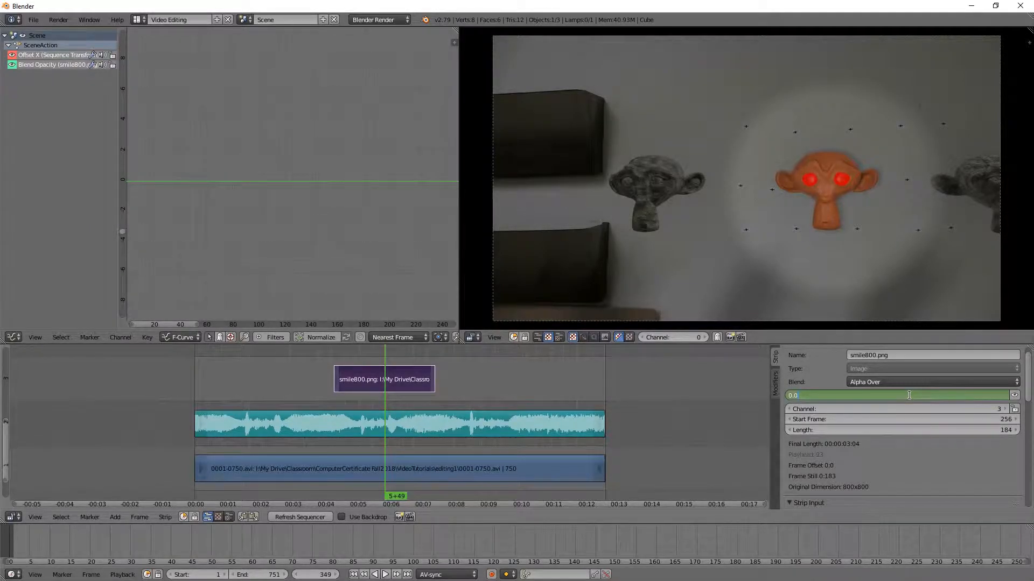
{"action": "type", "text": "1"}
{"action": "key", "text": "Return"}
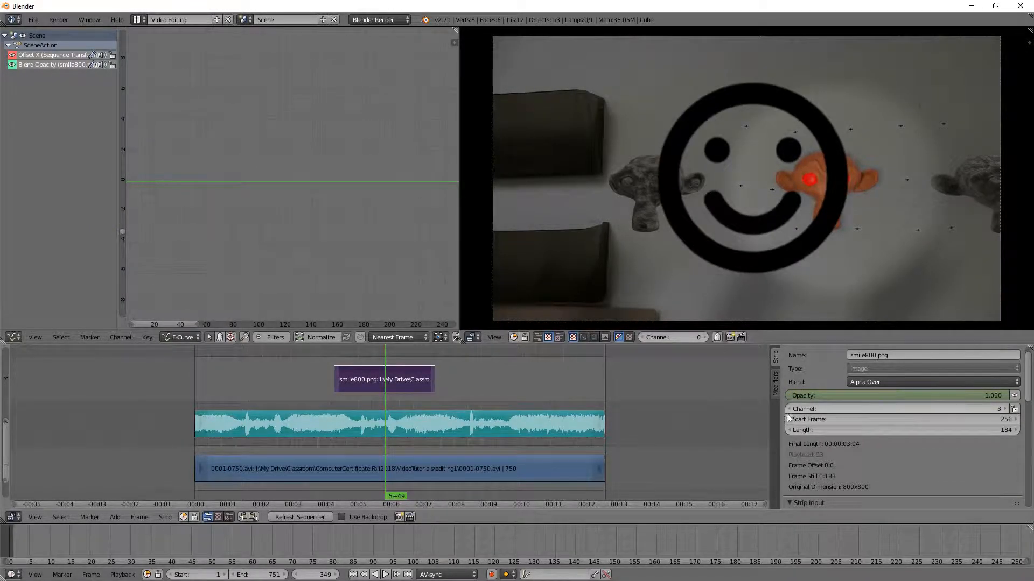
{"action": "right_click", "coordinate": [993, 395]}
{"action": "left_click", "coordinate": [991, 395]}
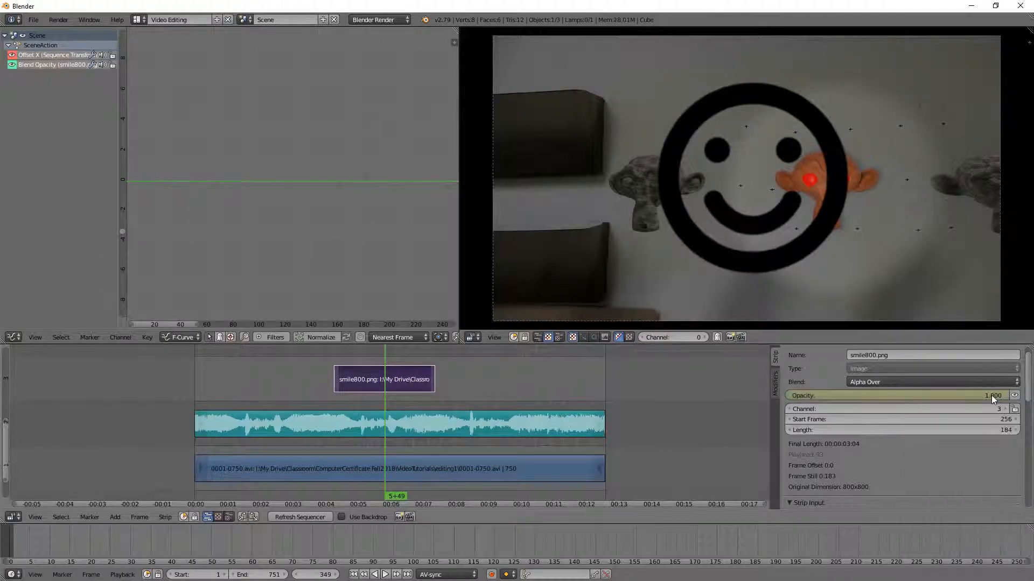
- Step and play through the frames from just before the smile800.png strip to its end to check the opacity fade-in
{"action": "left_click", "coordinate": [329, 403]}
{"action": "key", "text": "Right"}
{"action": "key", "text": "Right"}
{"action": "key", "text": "Right"}
{"action": "key", "text": "Right"}
{"action": "key", "text": "Right"}
{"action": "key", "text": "Right"}
{"action": "key", "text": "Right"}
{"action": "key", "text": "Right"}
{"action": "key", "text": "Right"}
{"action": "key", "text": "Right"}
{"action": "key", "text": "Right"}
{"action": "key", "text": "Right"}
{"action": "key", "text": "Right"}
{"action": "key", "text": "Right"}
{"action": "key", "text": "Right"}
{"action": "key", "text": "Right"}
{"action": "key", "text": "Right"}
{"action": "key", "text": "Right"}
{"action": "key", "text": "Right"}
{"action": "key", "text": "Right"}
{"action": "key", "text": "Right"}
{"action": "key", "text": "Right"}
{"action": "key", "text": "Right"}
{"action": "key", "text": "Right"}
{"action": "key", "text": "Right"}
{"action": "key", "text": "Right"}
{"action": "key", "text": "Right"}
{"action": "key", "text": "Right"}
{"action": "key", "text": "Right"}
{"action": "key", "text": "Right"}
{"action": "key", "text": "Right"}
{"action": "key", "text": "Right"}
{"action": "key", "text": "Right"}
{"action": "key", "text": "Right"}
{"action": "key", "text": "Right"}
{"action": "key", "text": "Right"}
{"action": "key", "text": "Right"}
{"action": "key", "text": "Right"}
{"action": "key", "text": "Right"}
{"action": "key", "text": "Right"}
{"action": "key", "text": "Right"}
{"action": "key", "text": "Right"}
{"action": "key", "text": "alt+a"}
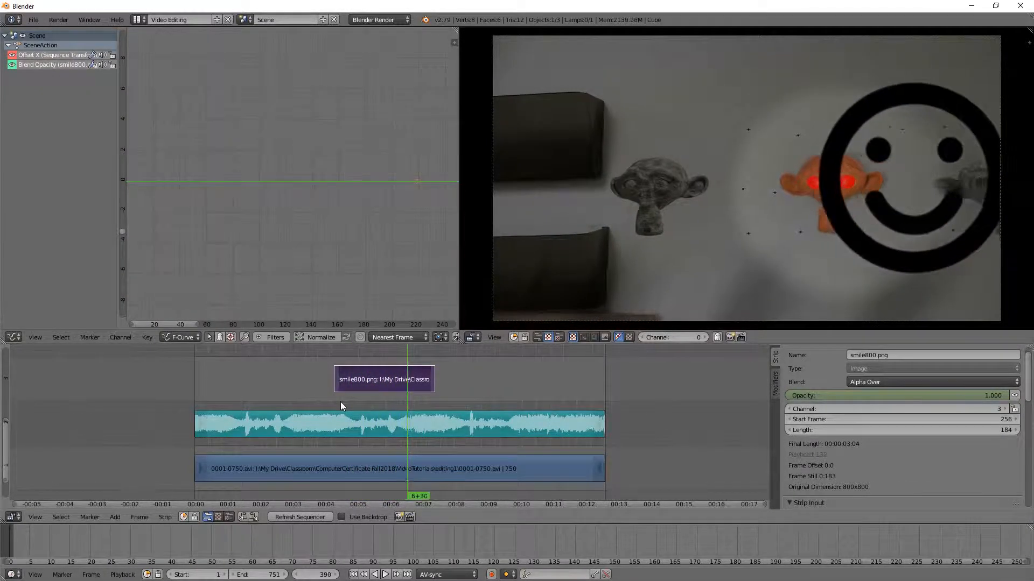
{"action": "key", "text": "Left"}
{"action": "key", "text": "Left"}
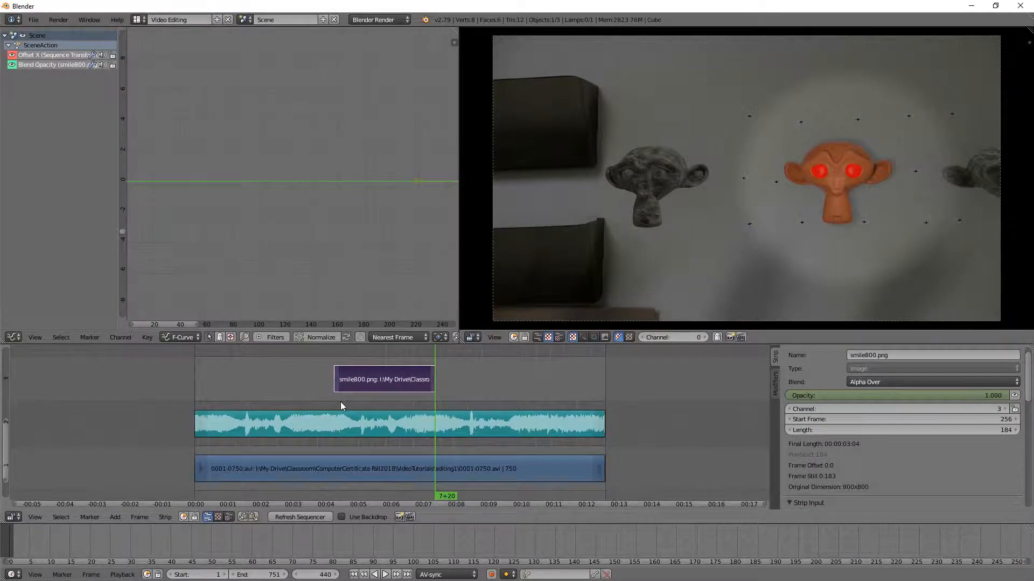
- Play the whole edit from frame 0 to review the smiley's combined slide and fade, then stop playback
{"action": "left_click", "coordinate": [195, 387]}
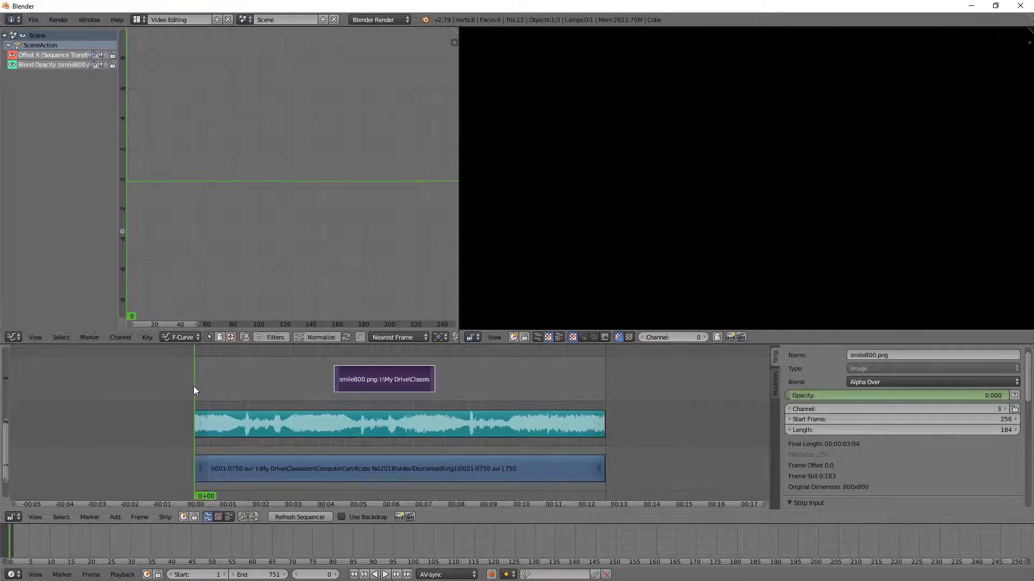
{"action": "key", "text": "alt+a"}
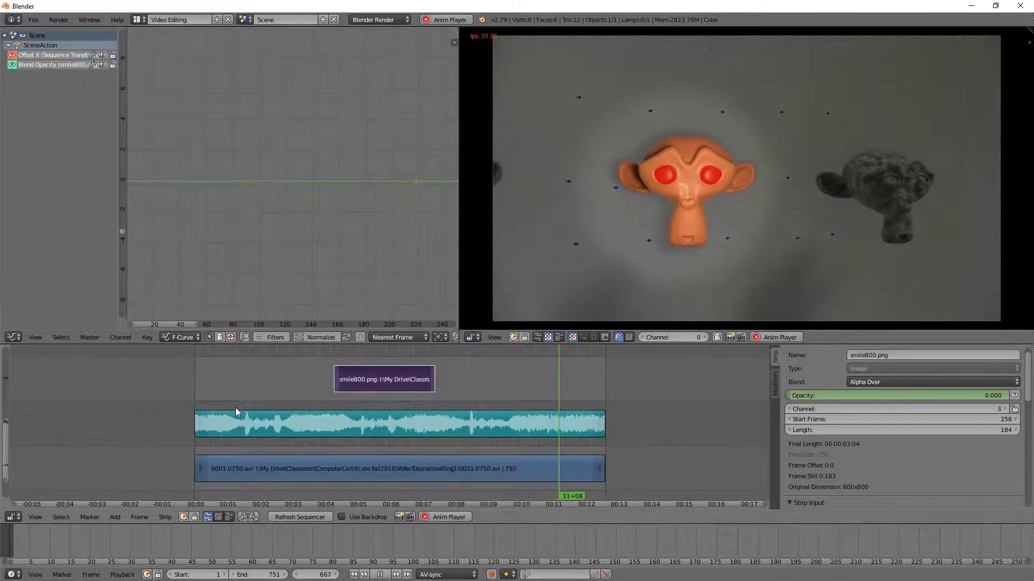
{"action": "key", "text": "Escape"}
{"action": "right_click", "coordinate": [236, 412]}
{"action": "scroll", "coordinate": [897, 445], "scroll_direction": "down", "scroll_amount": 5}
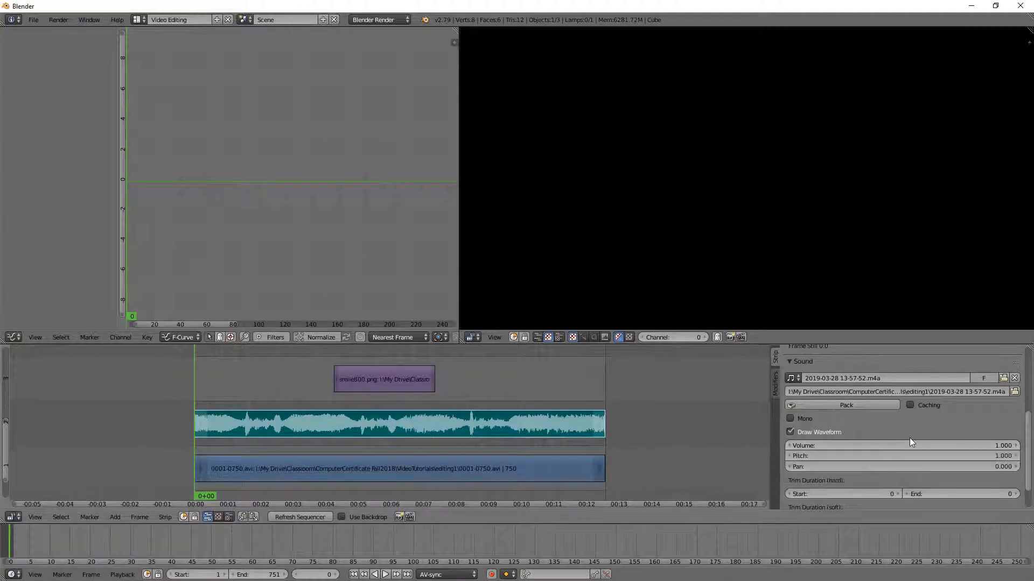
{"action": "left_click", "coordinate": [981, 445]}
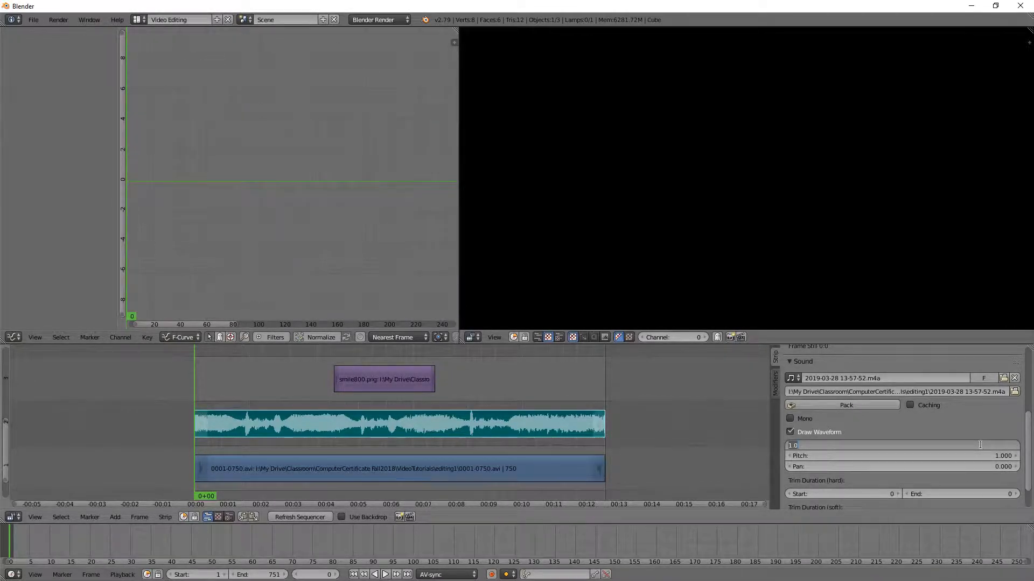
{"action": "key", "text": "Return"}
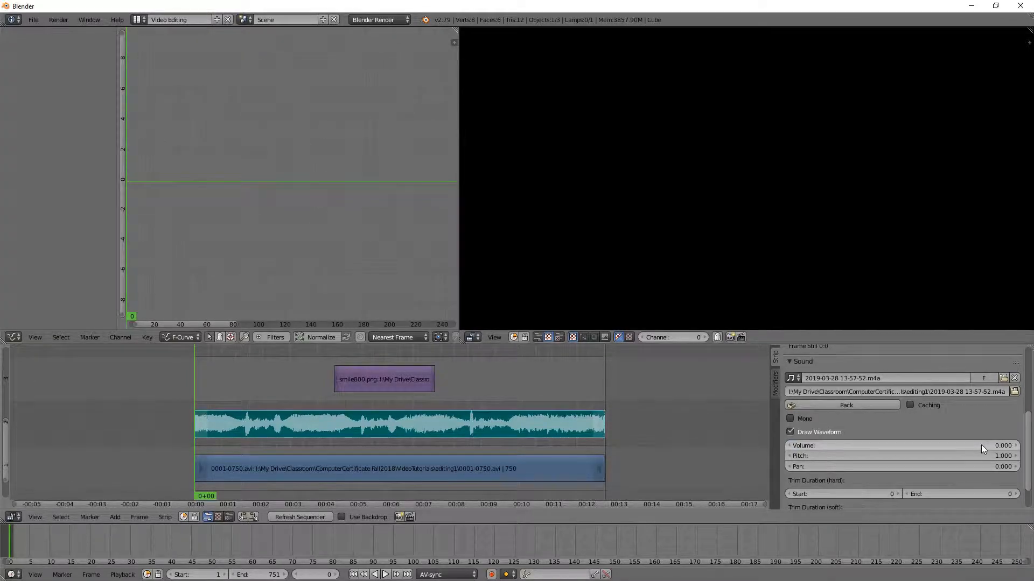
{"action": "right_click", "coordinate": [981, 445]}
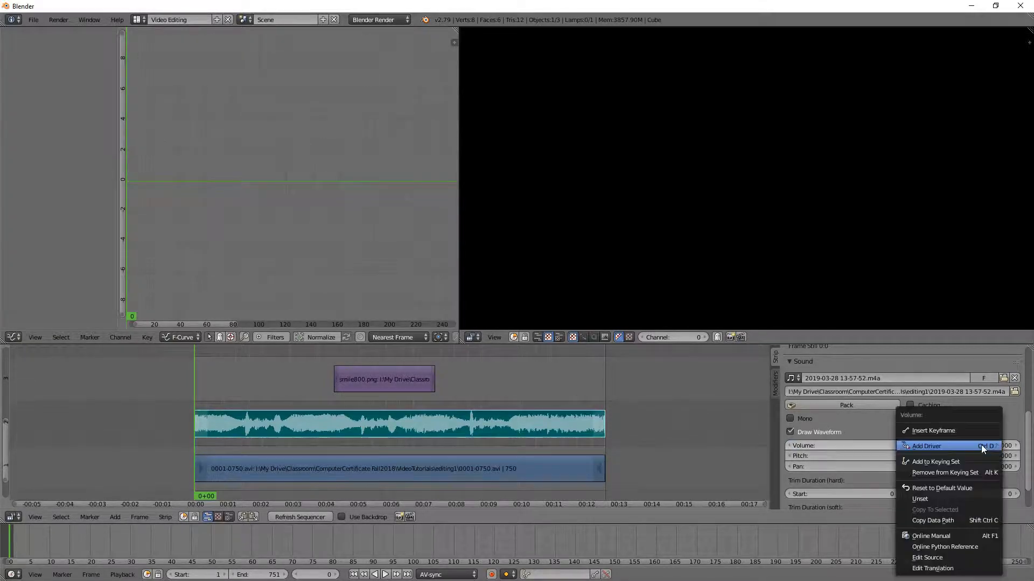
{"action": "left_click", "coordinate": [925, 431]}
- Move the playhead to frame 25, set the sound strip's volume to 1 and insert a volume keyframe
{"action": "scroll", "coordinate": [227, 448], "scroll_direction": "up", "scroll_amount": 3}
{"action": "middle_click_drag", "start_coordinate": [228, 452], "coordinate": [261, 425]}
{"action": "left_click", "coordinate": [264, 417]}
{"action": "middle_click_drag", "start_coordinate": [298, 464], "coordinate": [303, 423]}
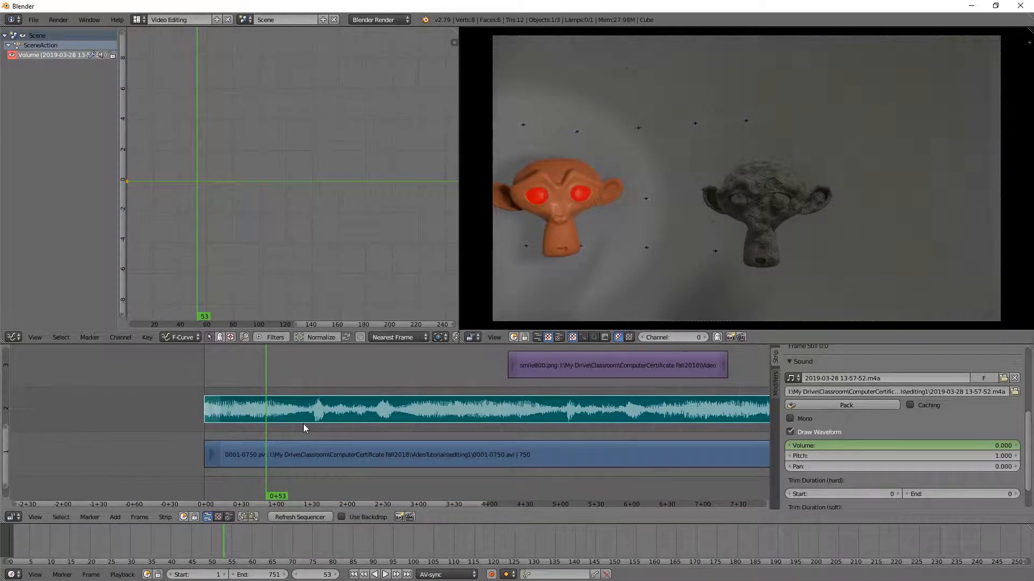
{"action": "left_click", "coordinate": [243, 383]}
{"action": "left_click", "coordinate": [234, 383]}
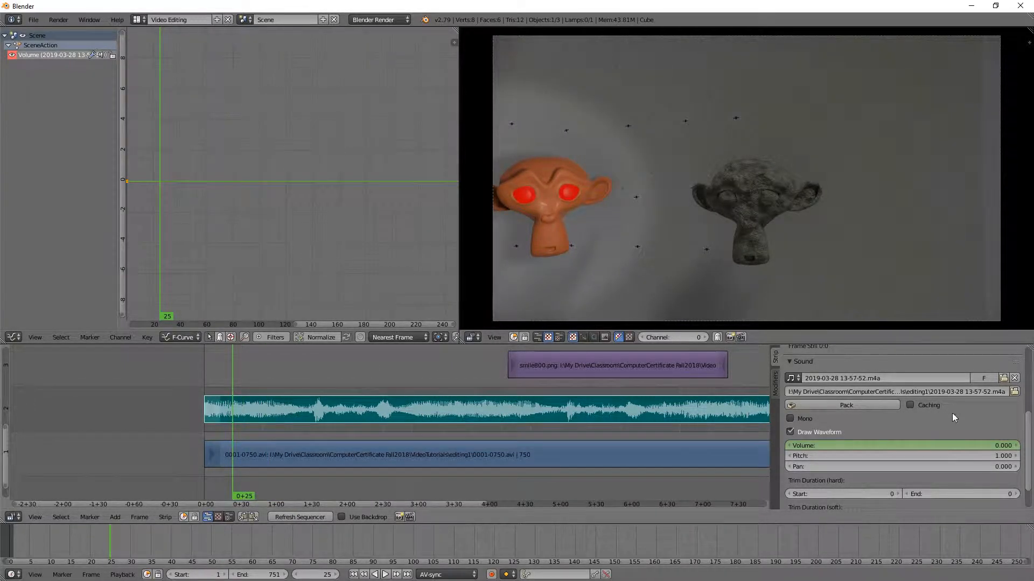
{"action": "left_click", "coordinate": [992, 443]}
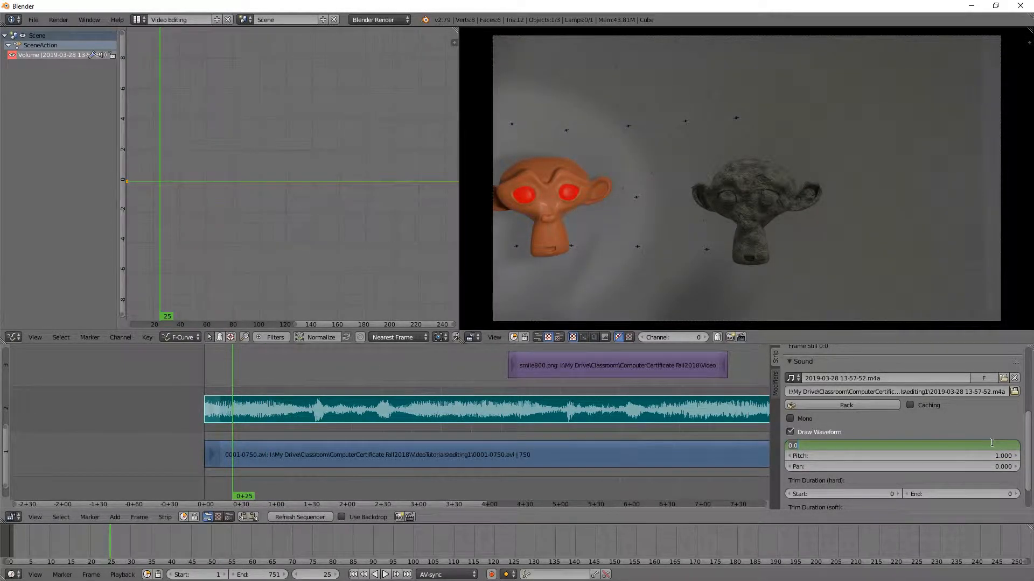
{"action": "type", "text": "1"}
{"action": "key", "text": "Return"}
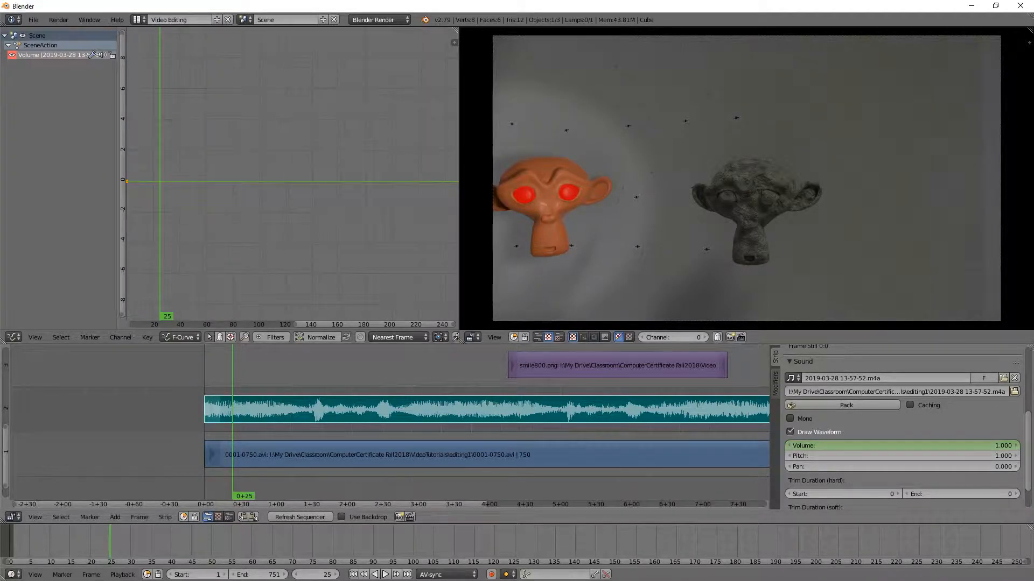
{"action": "right_click", "coordinate": [976, 445]}
{"action": "left_click", "coordinate": [931, 434]}
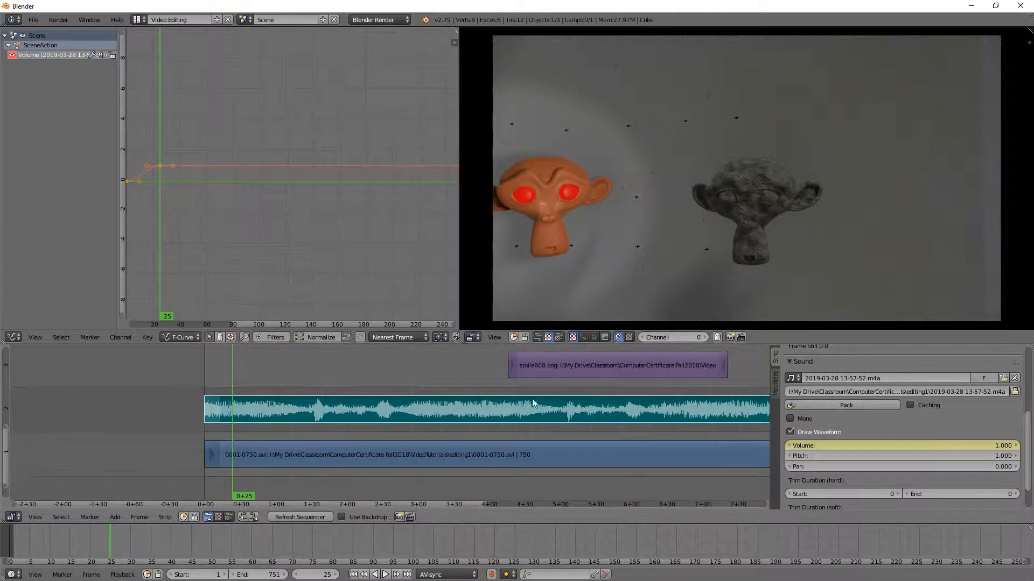
- Move the playhead to frame 751 at the sound strip's end, set its volume to 0 and insert a volume keyframe
{"action": "scroll", "coordinate": [619, 433], "scroll_direction": "right", "scroll_amount": 10, "text": "ctrl"}
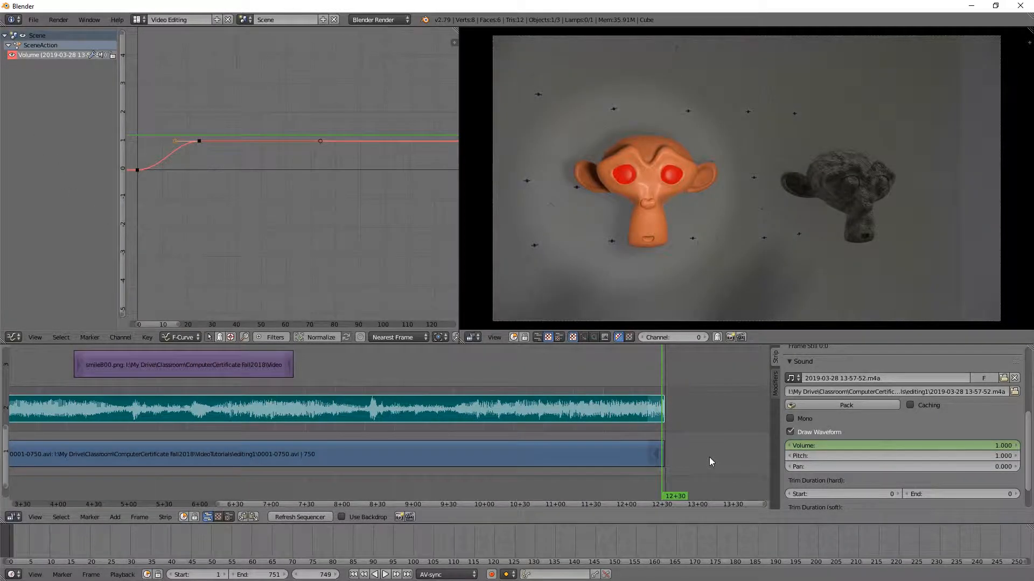
{"action": "key", "text": "Right"}
{"action": "key", "text": "Right"}
{"action": "key", "text": "Left"}
{"action": "key", "text": "Right"}
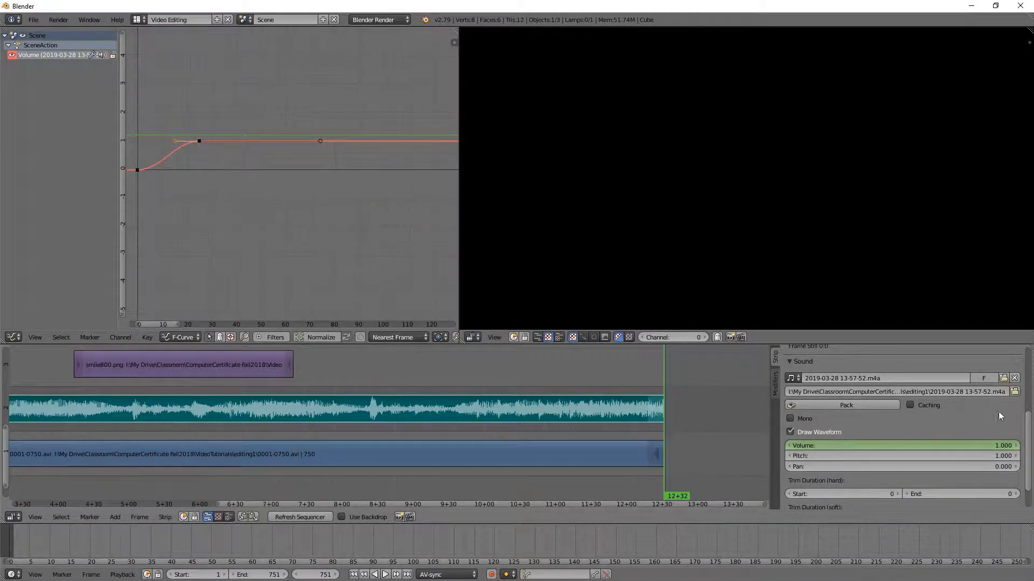
{"action": "left_click", "coordinate": [970, 444]}
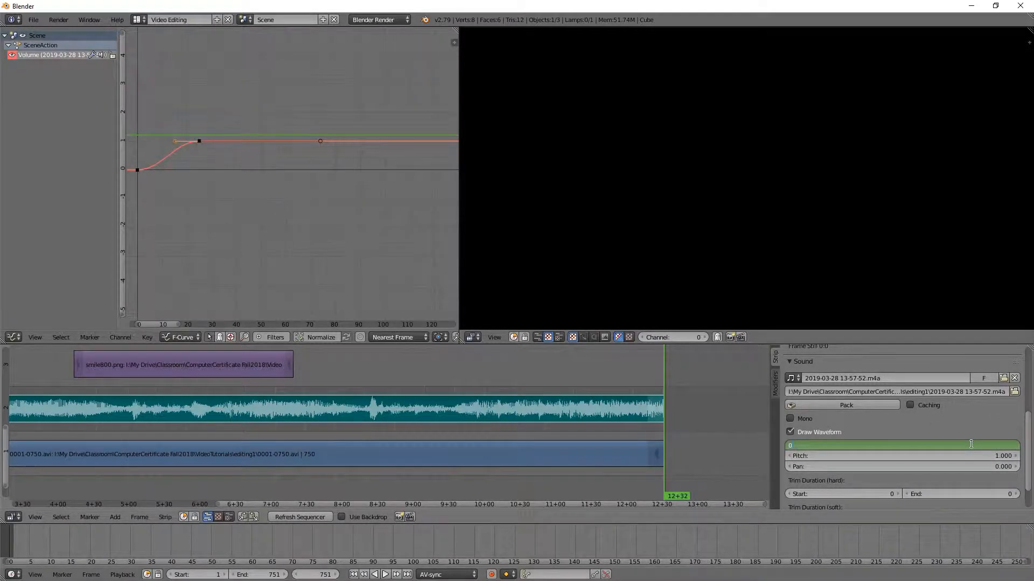
{"action": "key", "text": "Return"}
{"action": "right_click", "coordinate": [971, 444]}
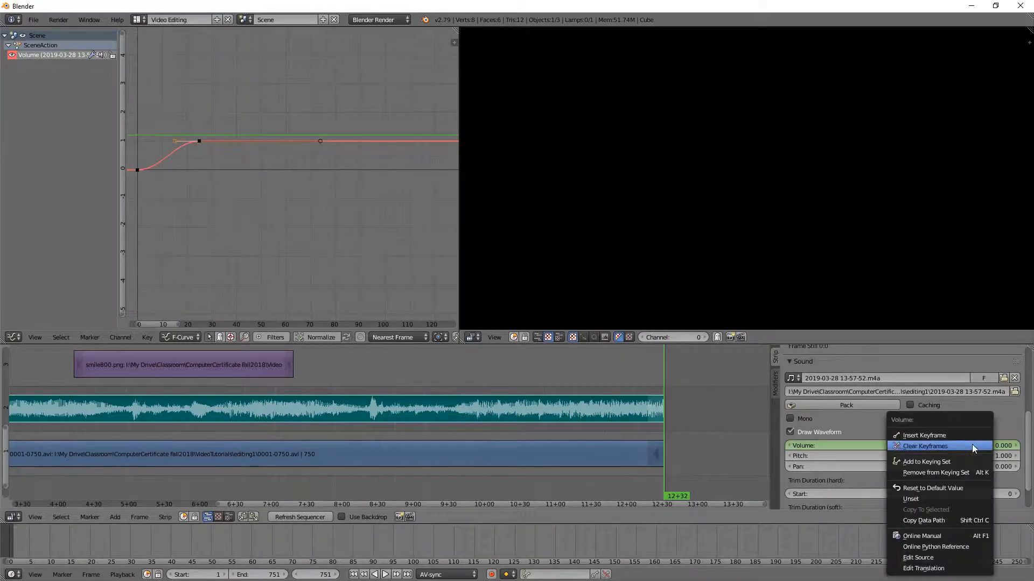
{"action": "left_click", "coordinate": [936, 435]}
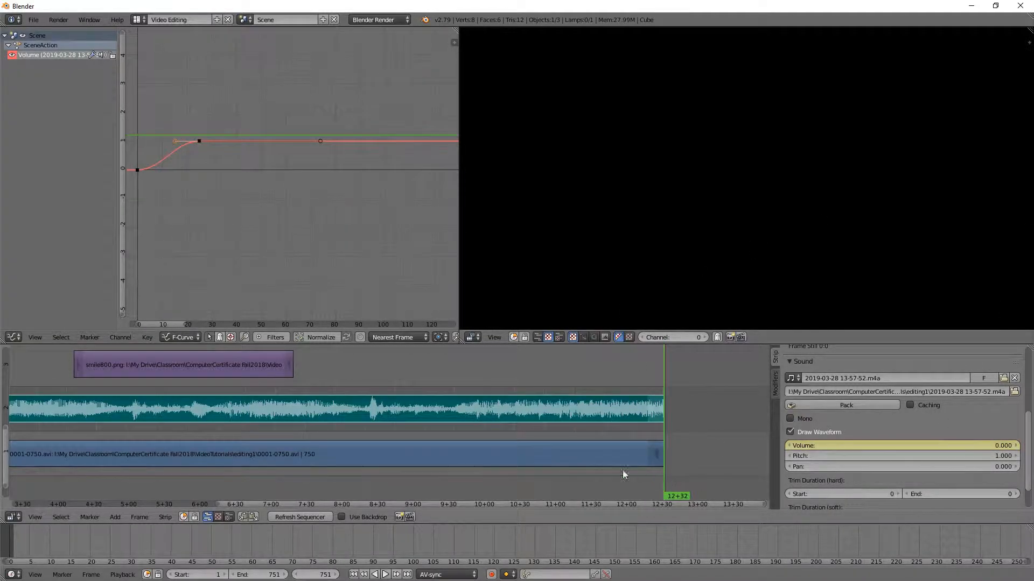
- Play the edit to check the soundtrack's volume fades, then stop playback
{"action": "scroll", "coordinate": [639, 472], "scroll_direction": "down", "scroll_amount": 9}
{"action": "middle_click_drag", "start_coordinate": [198, 428], "coordinate": [332, 425]}
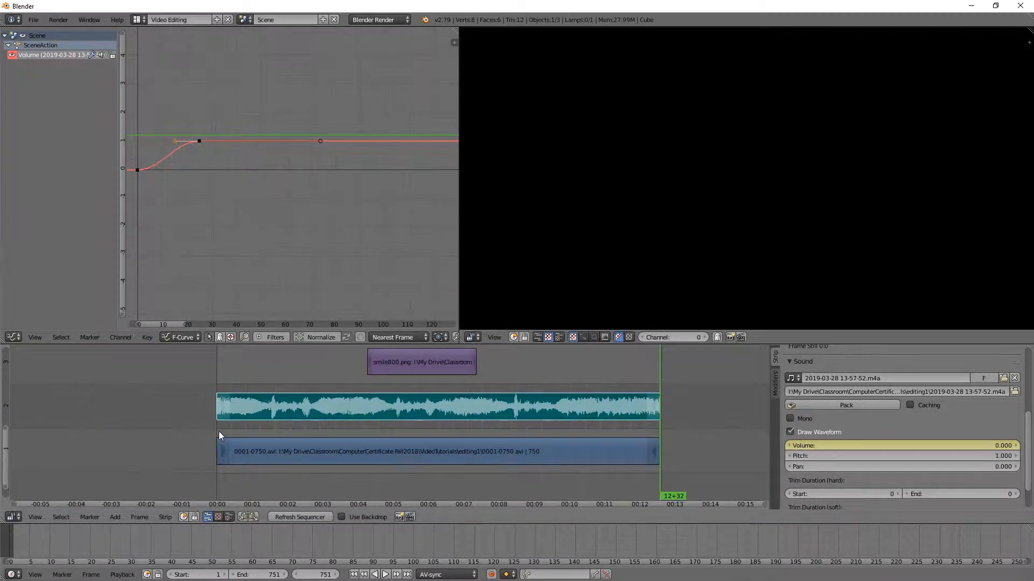
{"action": "key", "text": "alt+a"}
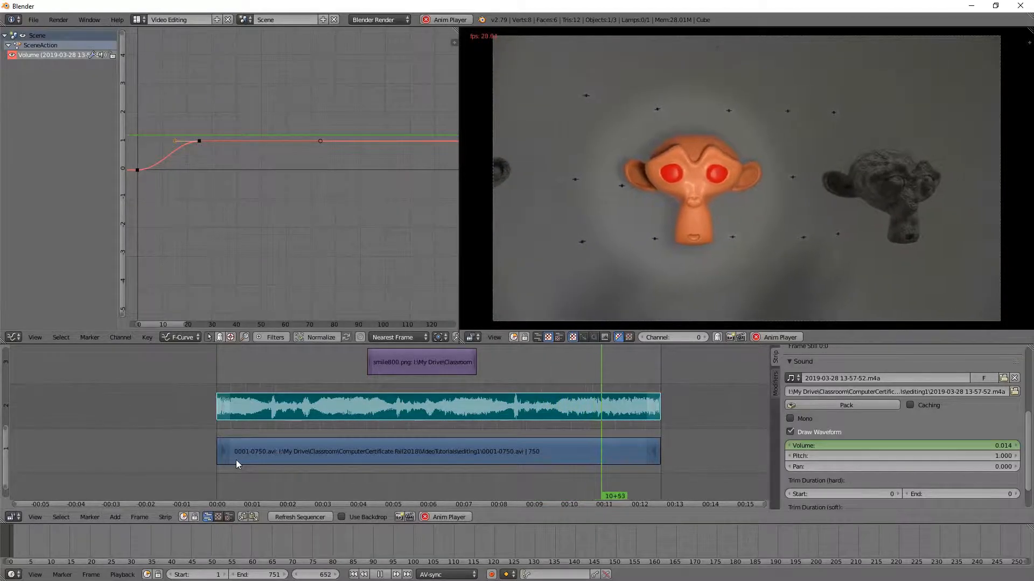
{"action": "key", "text": "alt+a"}
- Switch to the Default screen layout and render the animation as an MPEG-4 video
{"action": "left_click", "coordinate": [138, 20]}
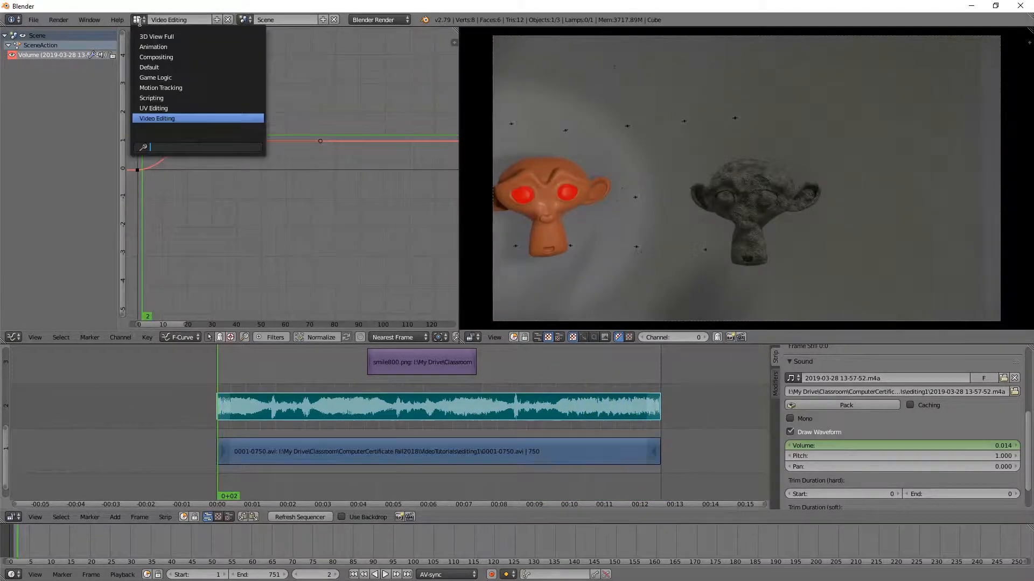
{"action": "left_click", "coordinate": [153, 68]}
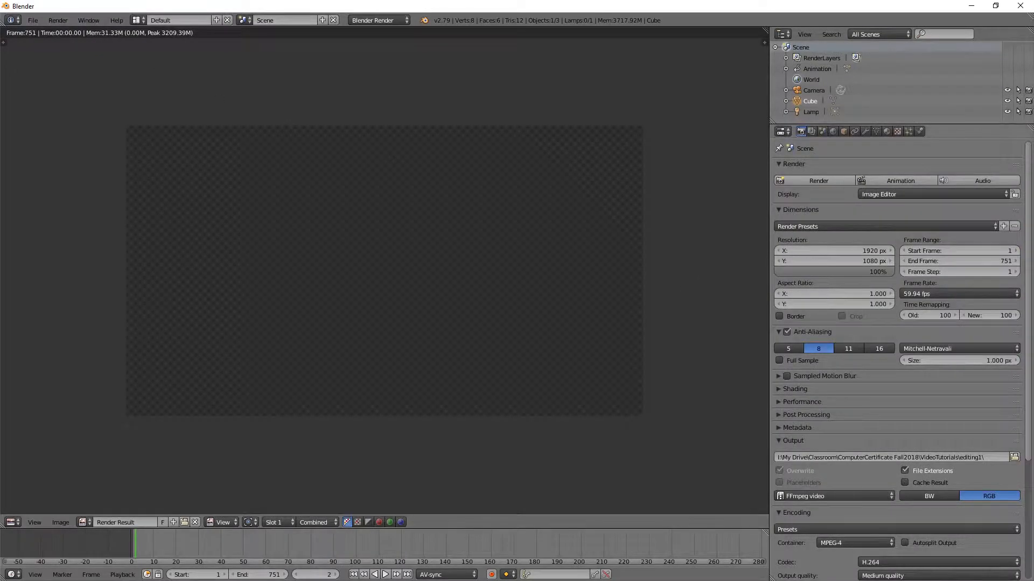
{"action": "left_click", "coordinate": [890, 180]}
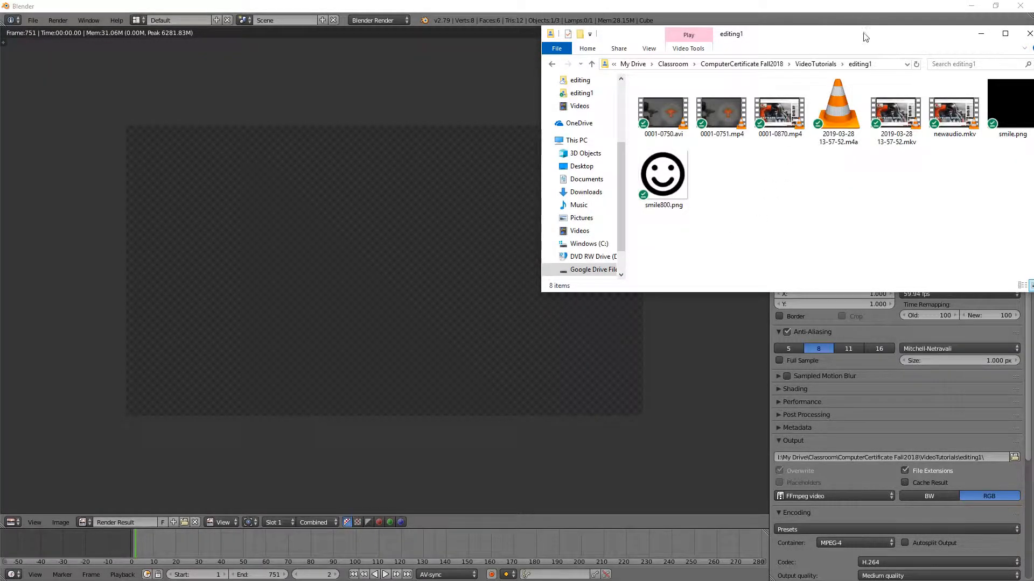
- Switch to the editing1 folder in File Explorer, play the rendered 0001-0751.mp4 in VLC and close the player
{"action": "left_click_drag", "start_coordinate": [849, 37], "coordinate": [660, 79]}
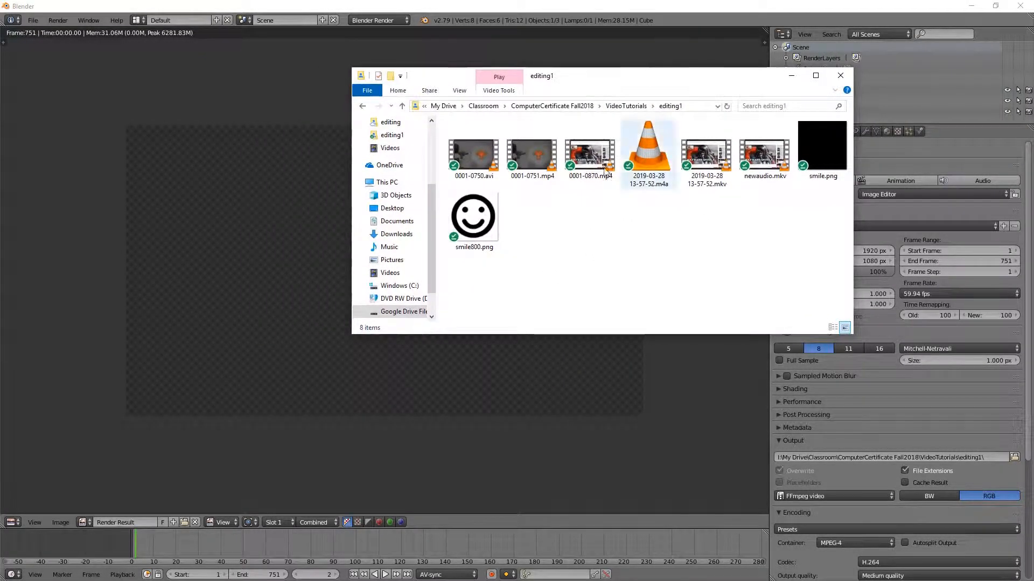
{"action": "left_click", "coordinate": [538, 165]}
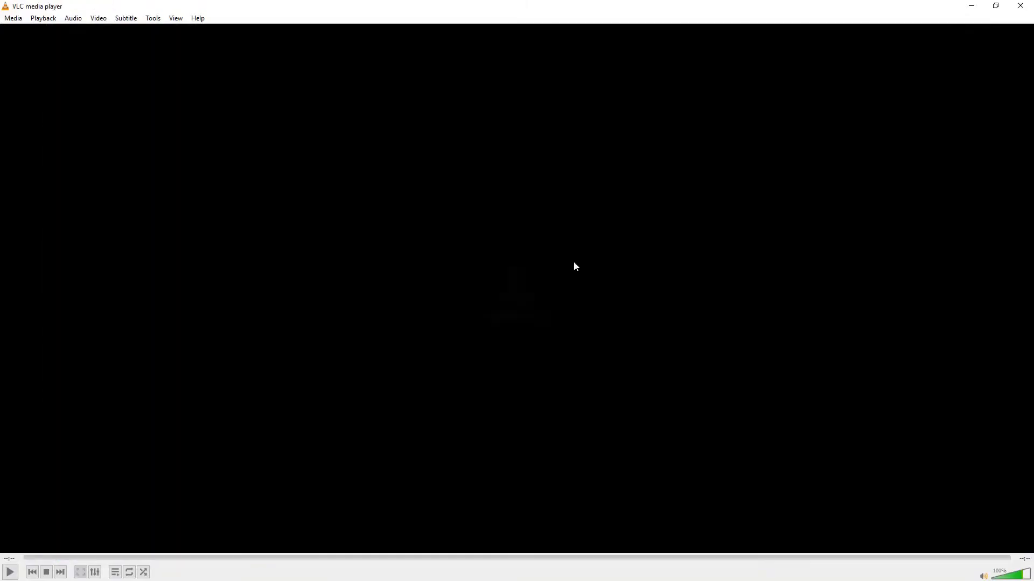
{"action": "left_click", "coordinate": [1018, 9]}
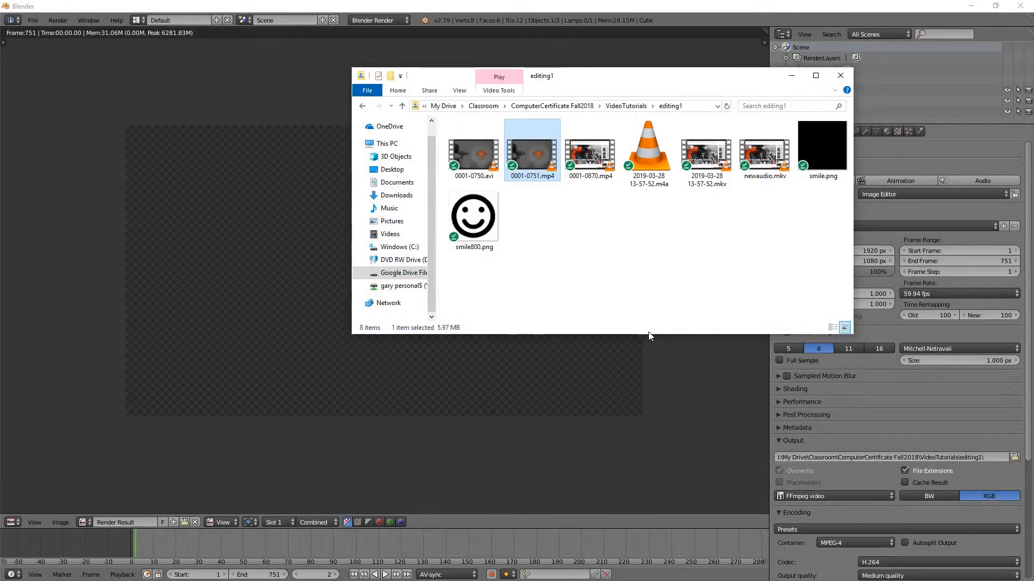